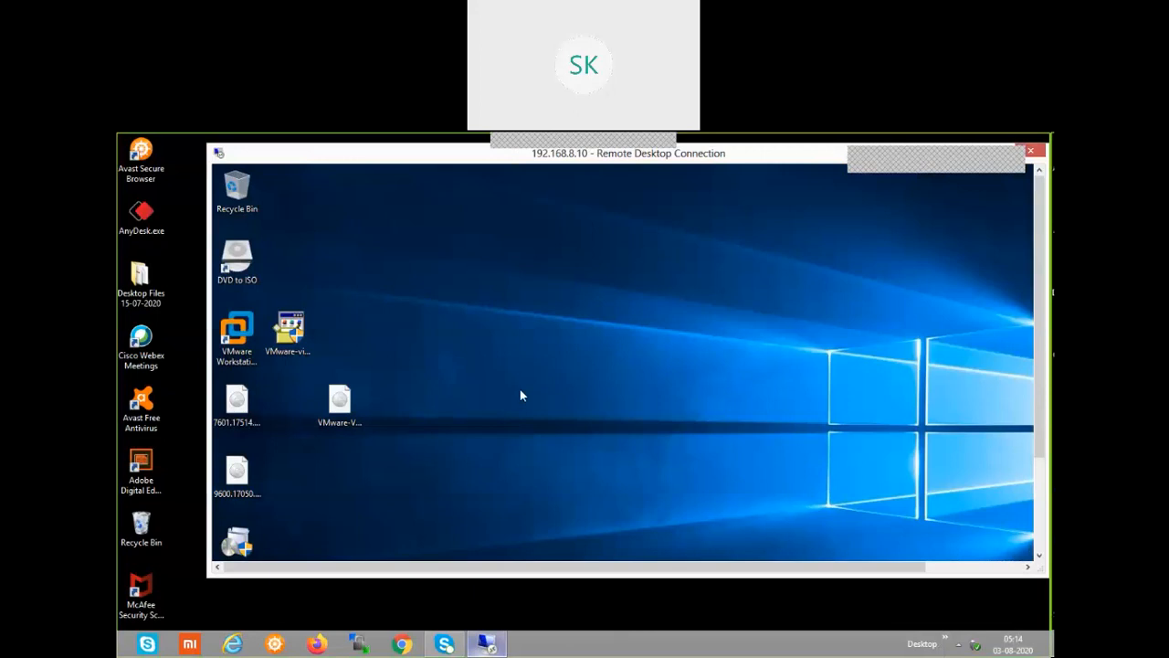
# Make the Remote Desktop session full screen and bring the web browser forward
pyautogui.doubleClick(818, 157)
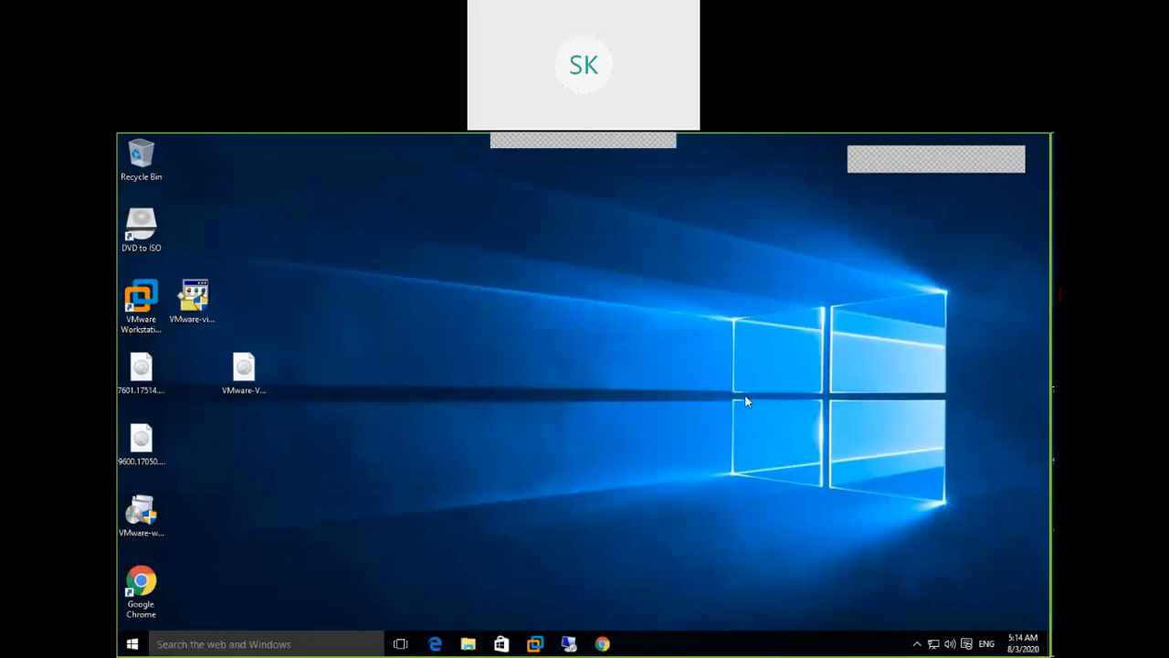
pyautogui.click(602, 644)
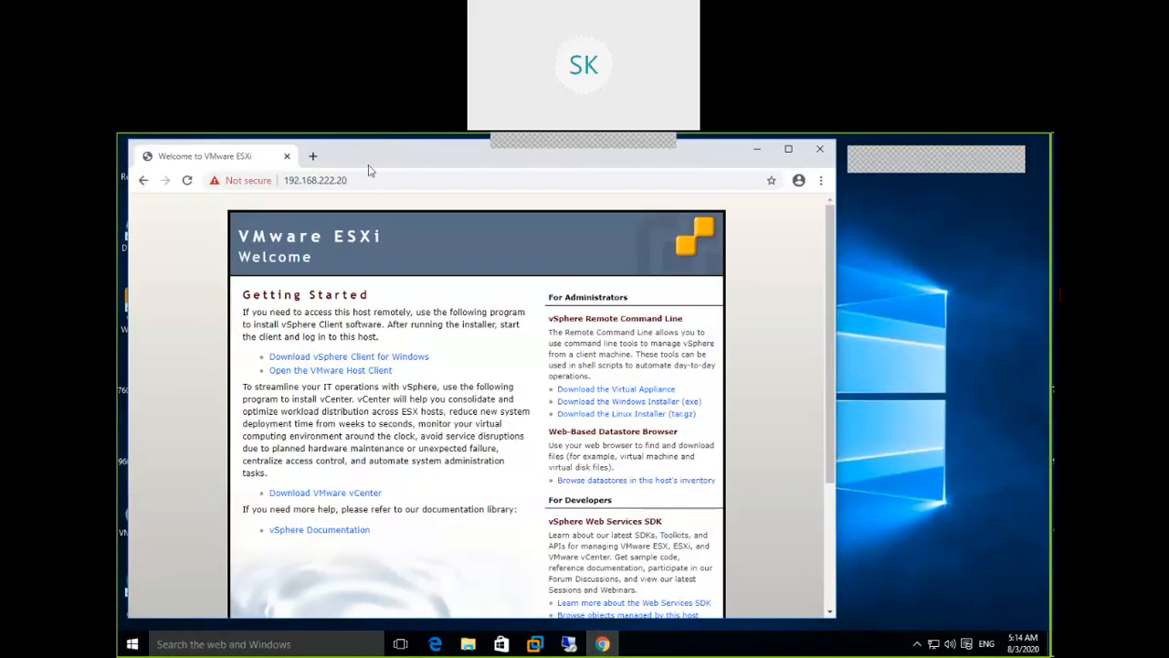
# Replace the old Chrome window with a fresh one and load 192.168.222.20
pyautogui.click(288, 158)
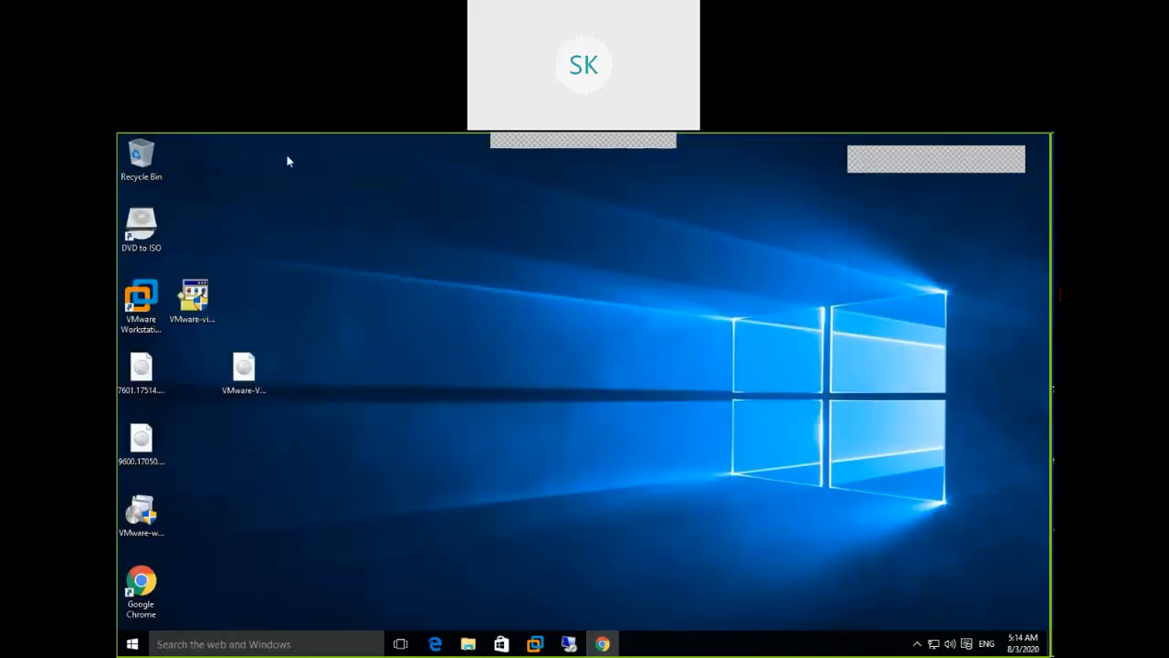
pyautogui.doubleClick(141, 585)
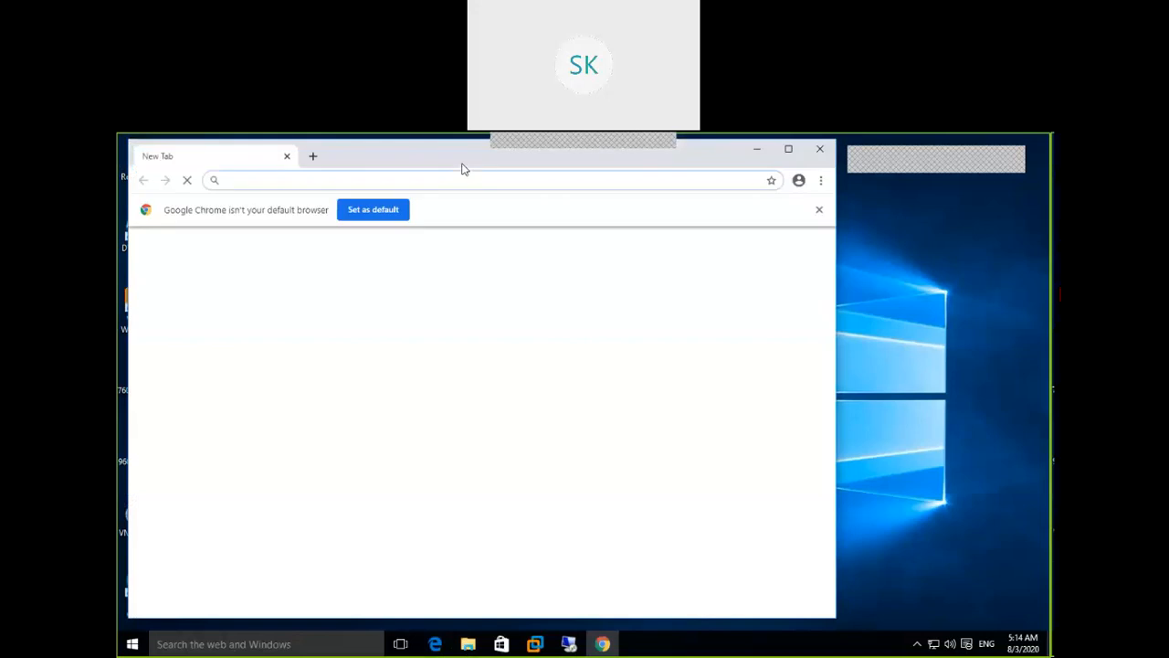
pyautogui.click(819, 212)
pyautogui.write('192.168')
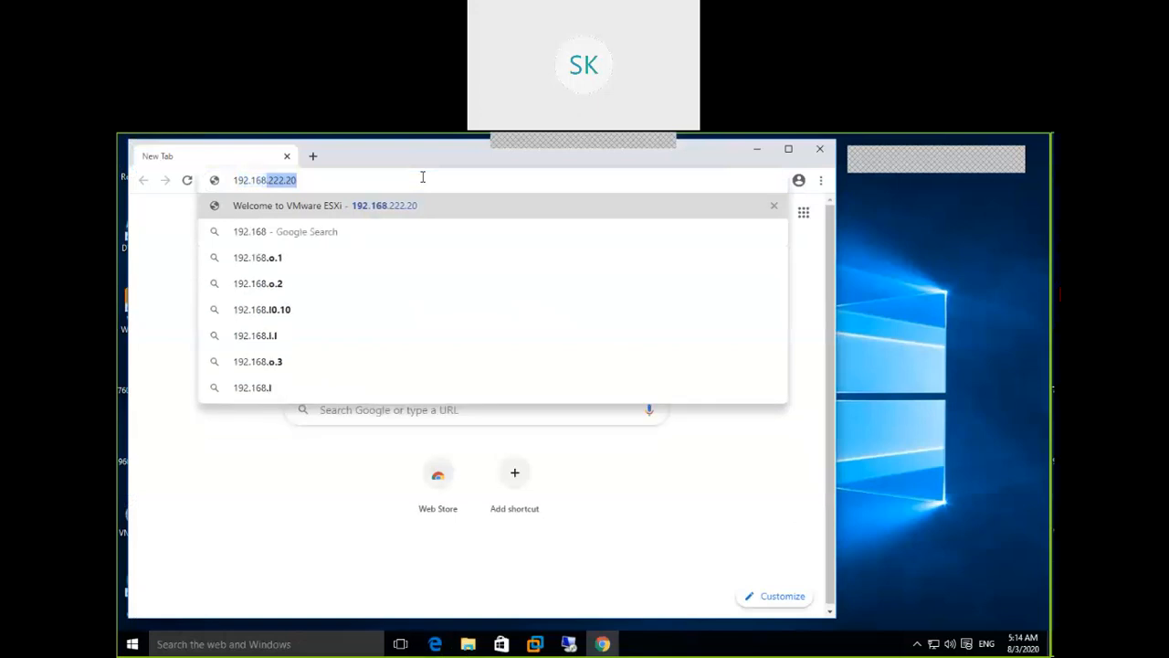
pyautogui.write('.222.222.')
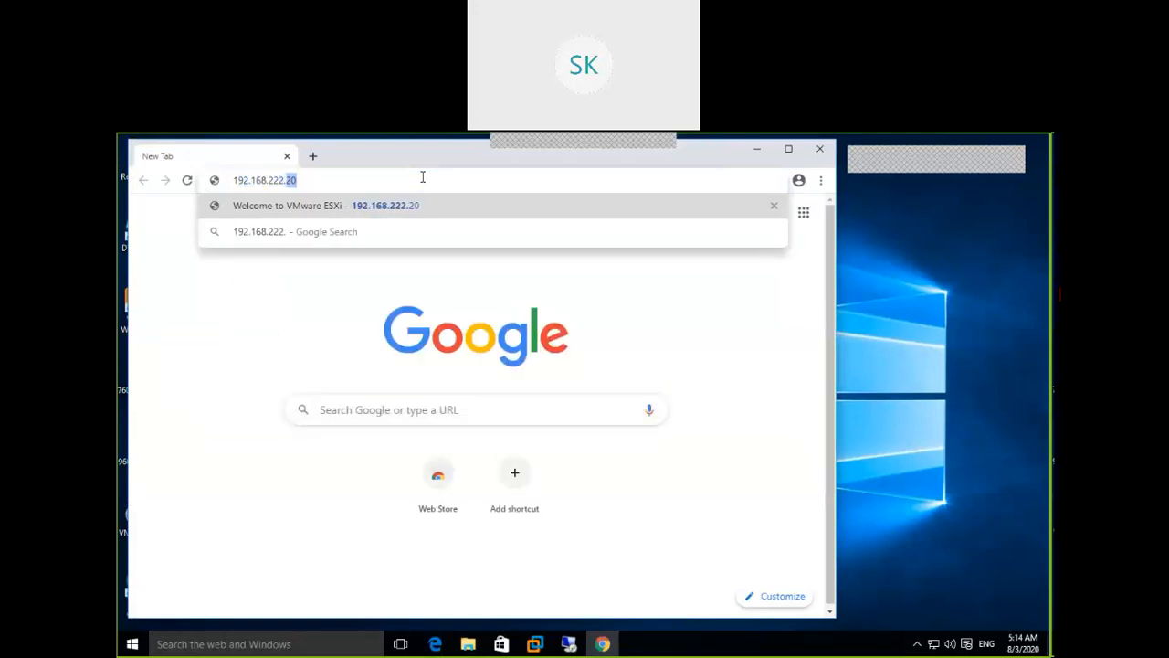
pyautogui.write('0')
pyautogui.press('Return')
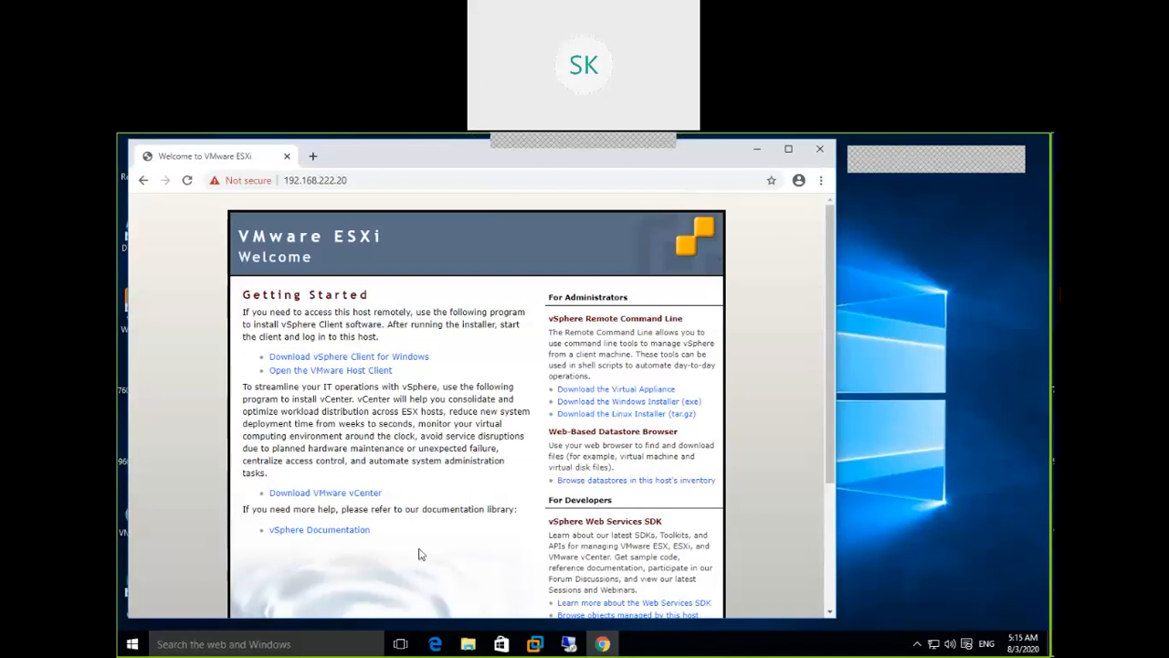
# Scroll the ESXi welcome page to view the Getting Started download links
pyautogui.scroll(-2, 425, 557)
pyautogui.scroll(1, 422, 552)
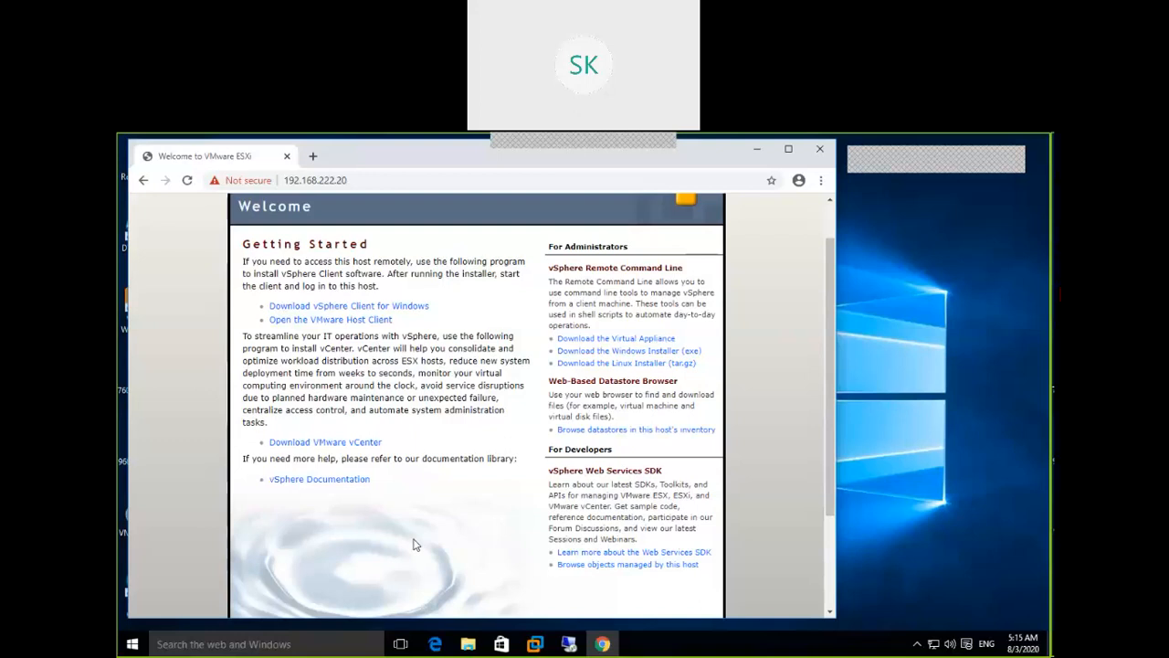
# Download the vSphere Client for Windows installer, keeping it past the warning, then follow the vCenter link
pyautogui.click(406, 311)
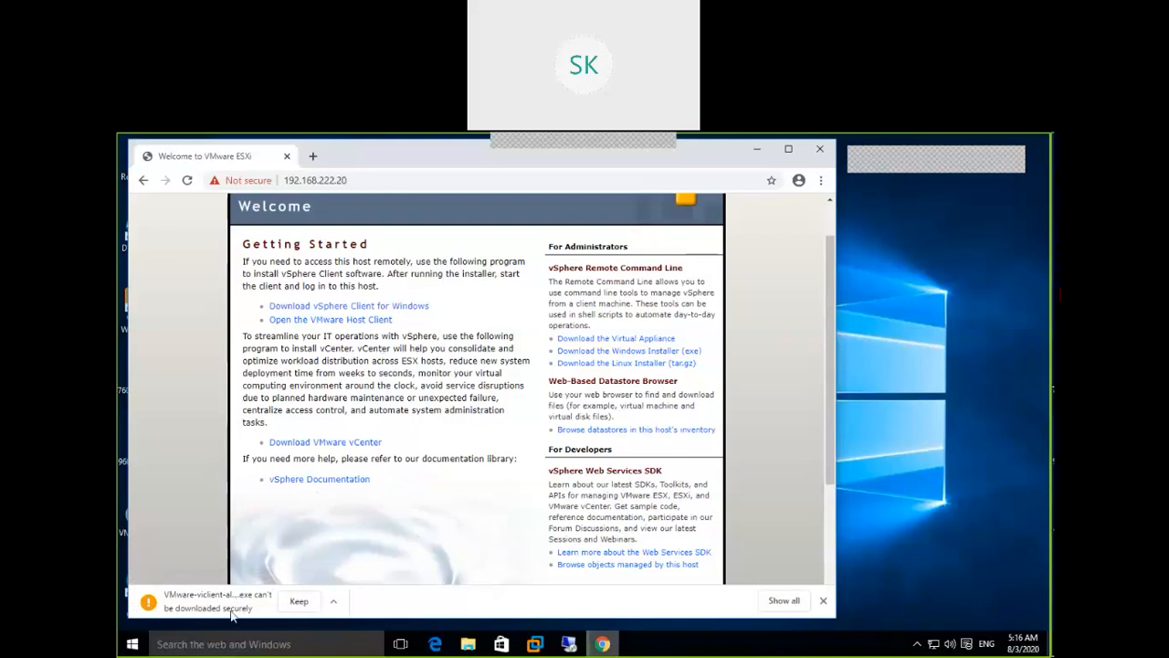
pyautogui.click(335, 606)
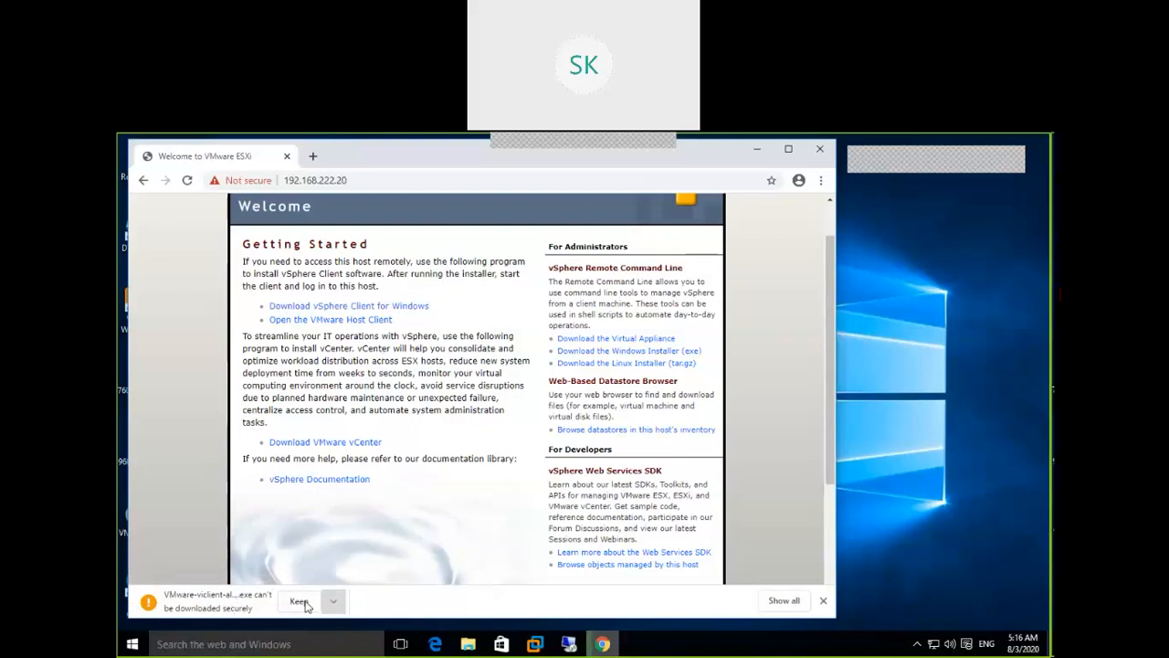
pyautogui.click(307, 605)
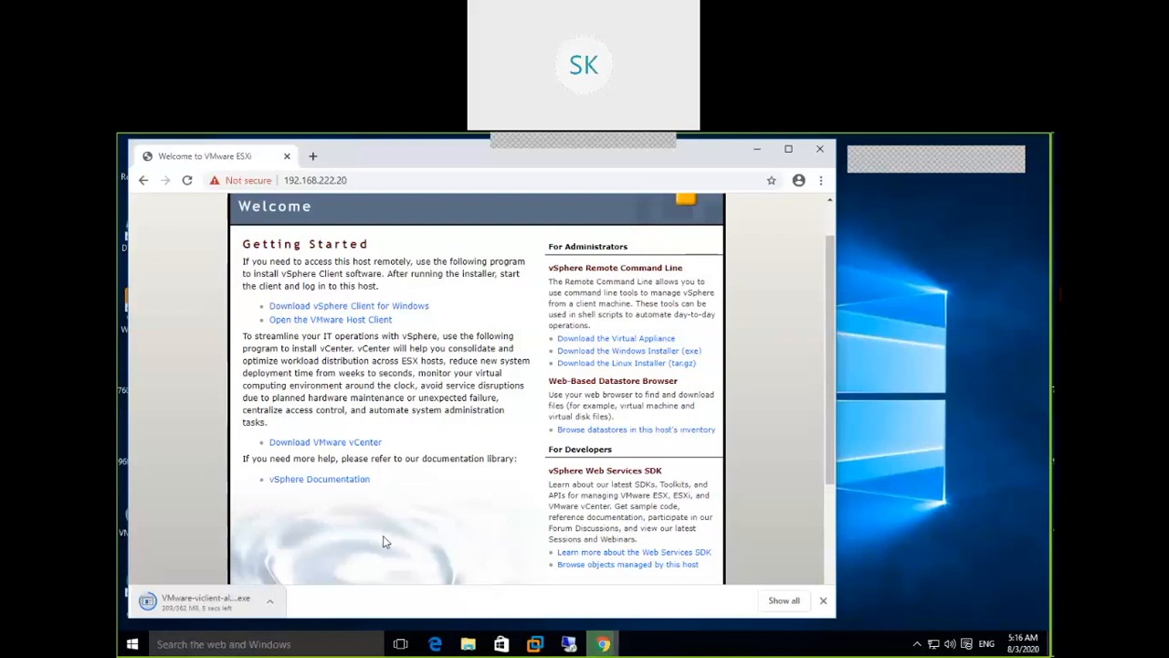
pyautogui.click(344, 443)
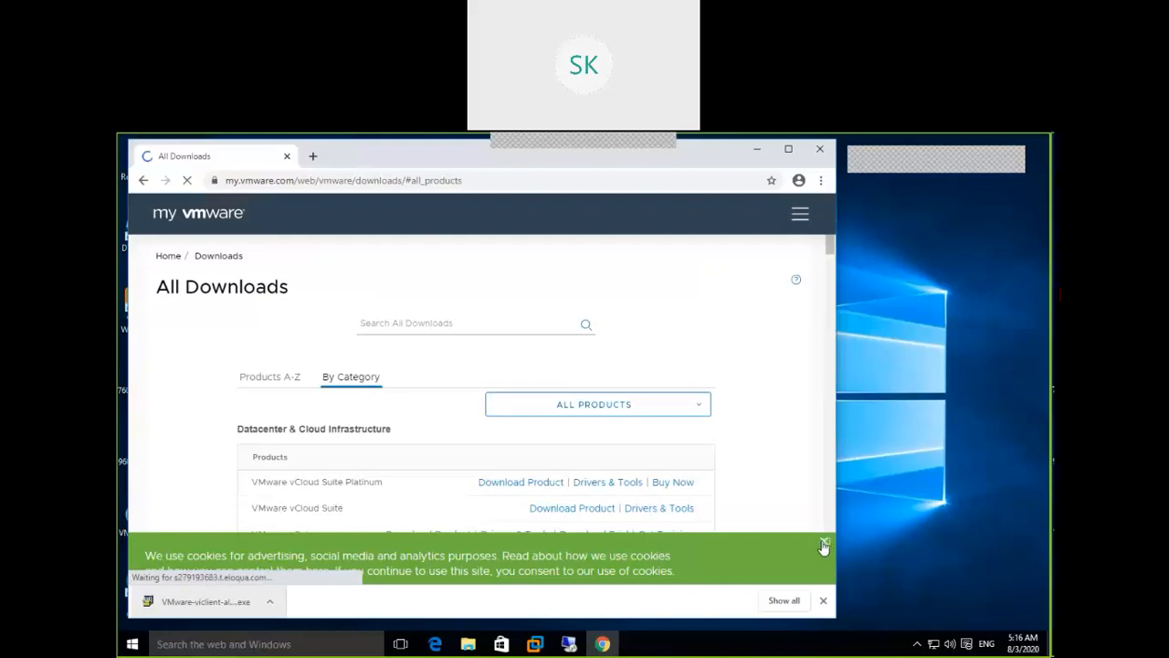
# Close the cookie banner and open the VMware vSphere product downloads
pyautogui.click(825, 543)
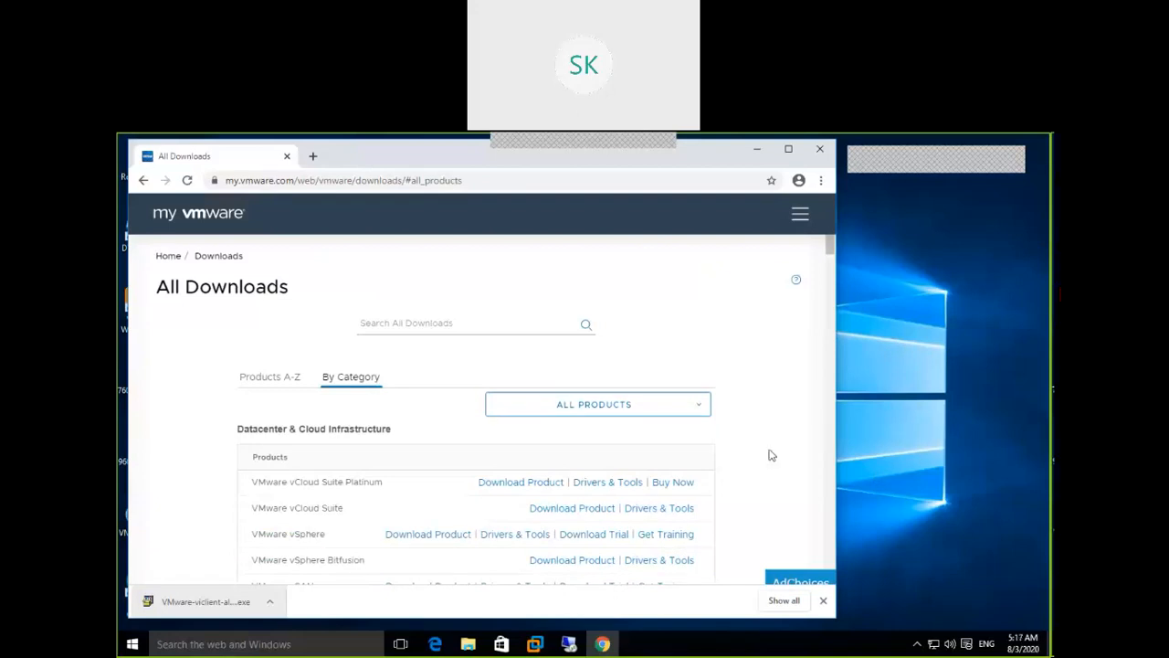
pyautogui.click(435, 540)
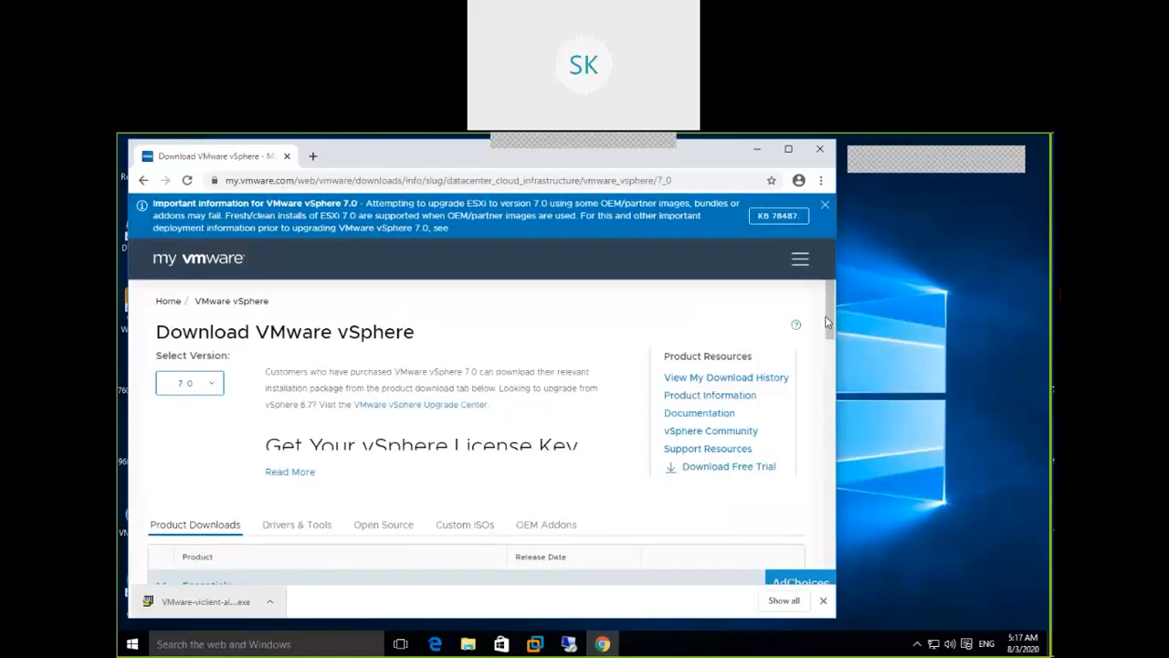
# Close the information banner and check the vSphere version list, leaving 7.0 selected
pyautogui.click(826, 207)
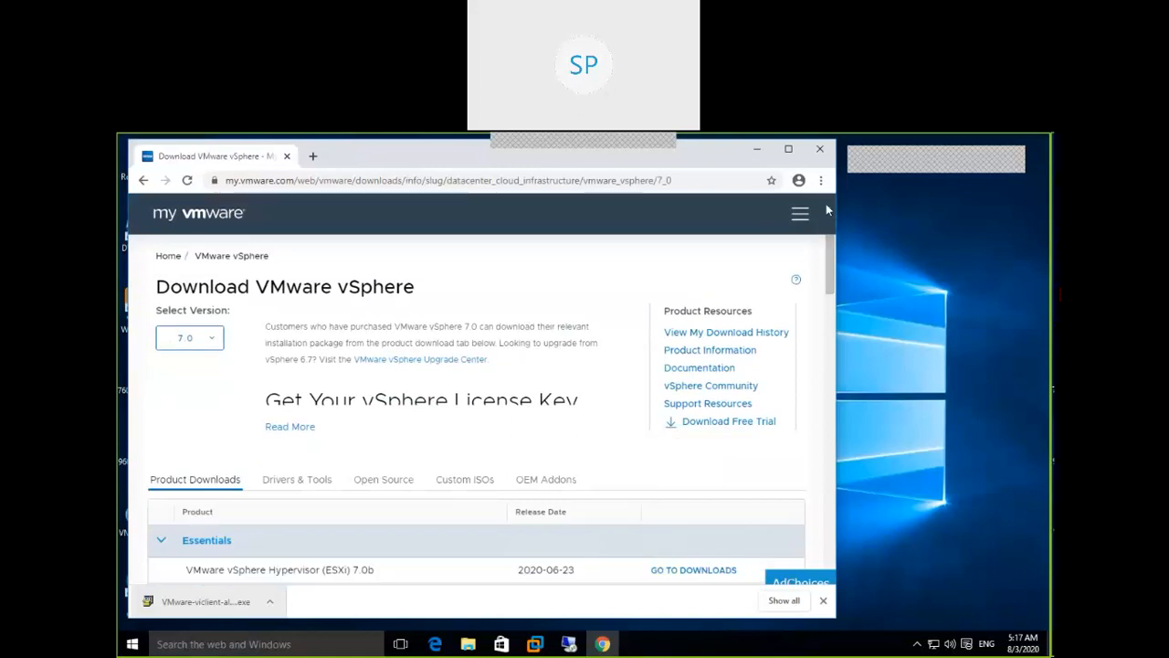
pyautogui.scroll(-2, 832, 297)
pyautogui.moveTo(834, 313); pyautogui.dragTo(834, 280)
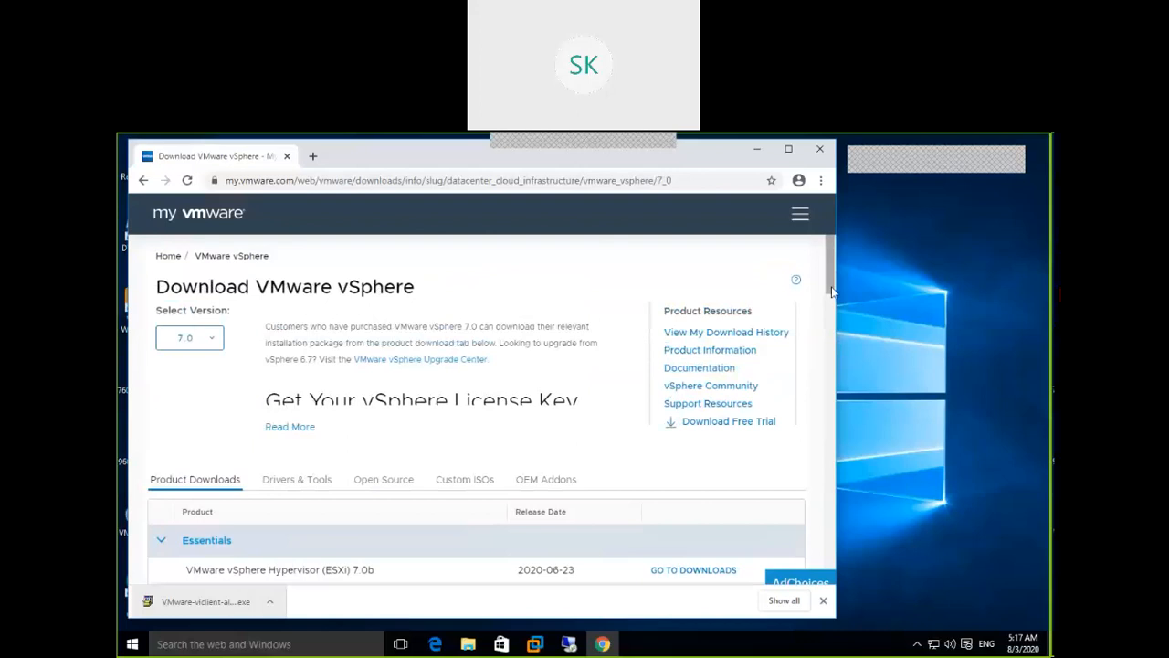
pyautogui.click(209, 342)
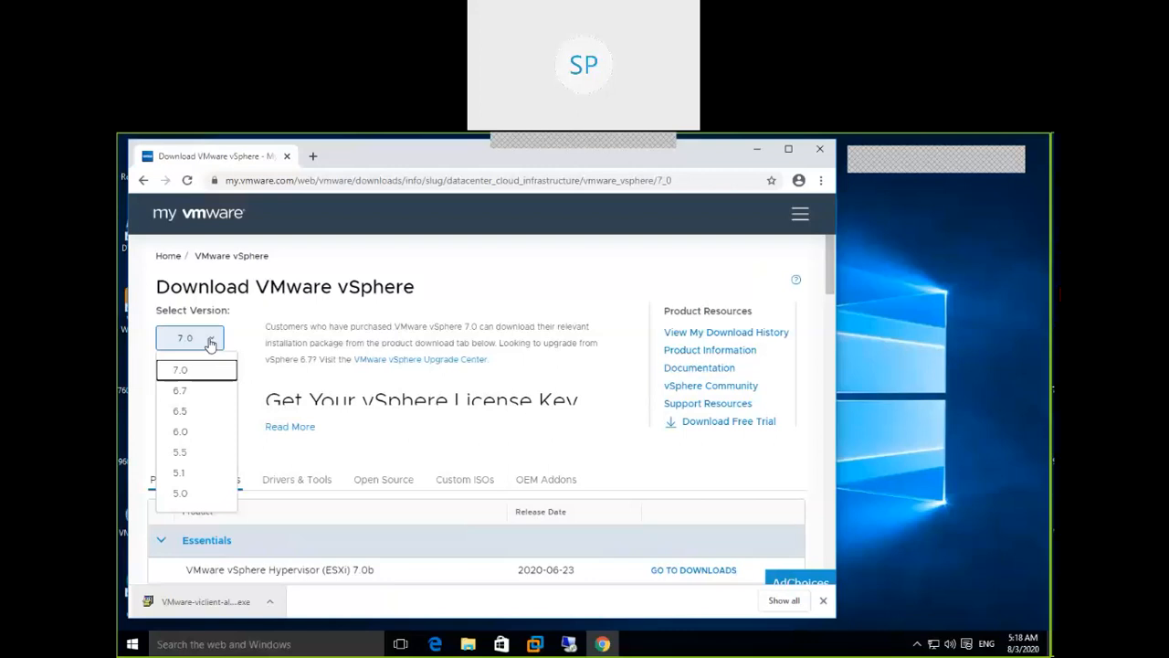
pyautogui.click(381, 279)
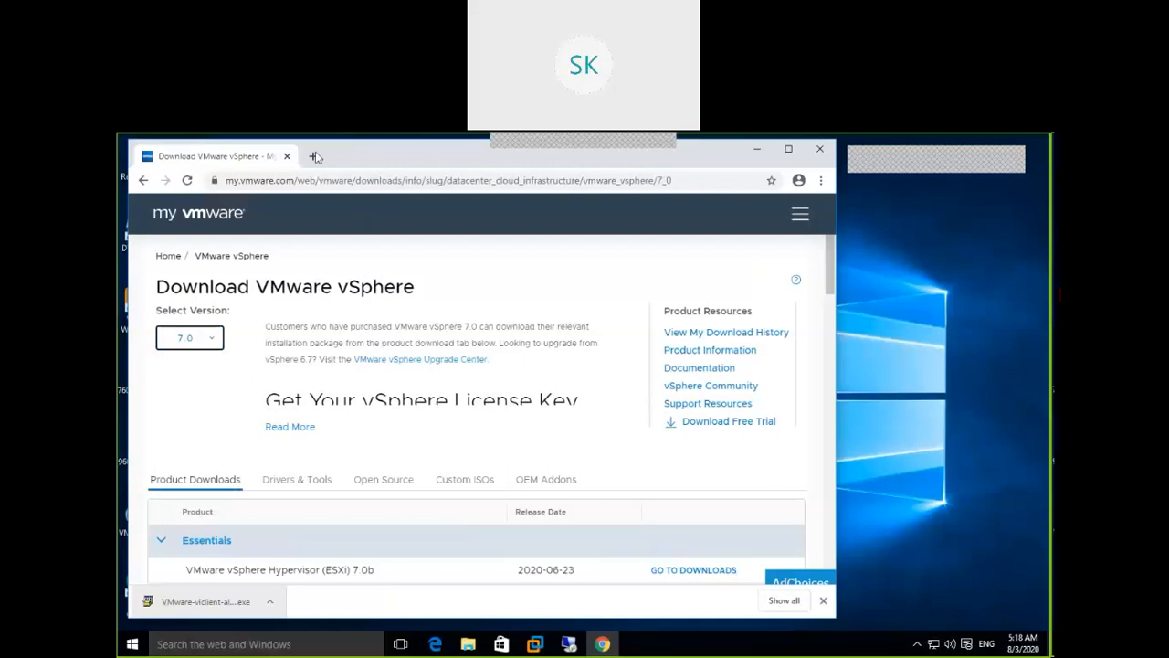
# Google 'vm waware compatible matrix', accept the corrected term, and open the VMware Compatibility Guide
pyautogui.click(313, 157)
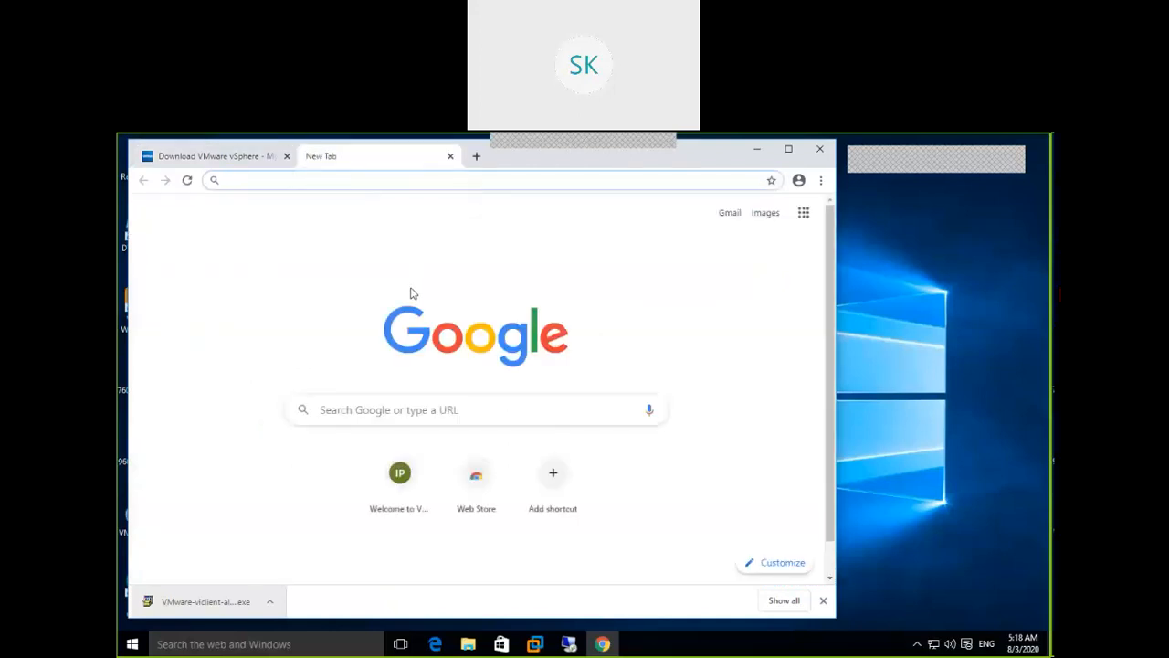
pyautogui.click(381, 411)
pyautogui.write('v')
pyautogui.write('m waware compa')
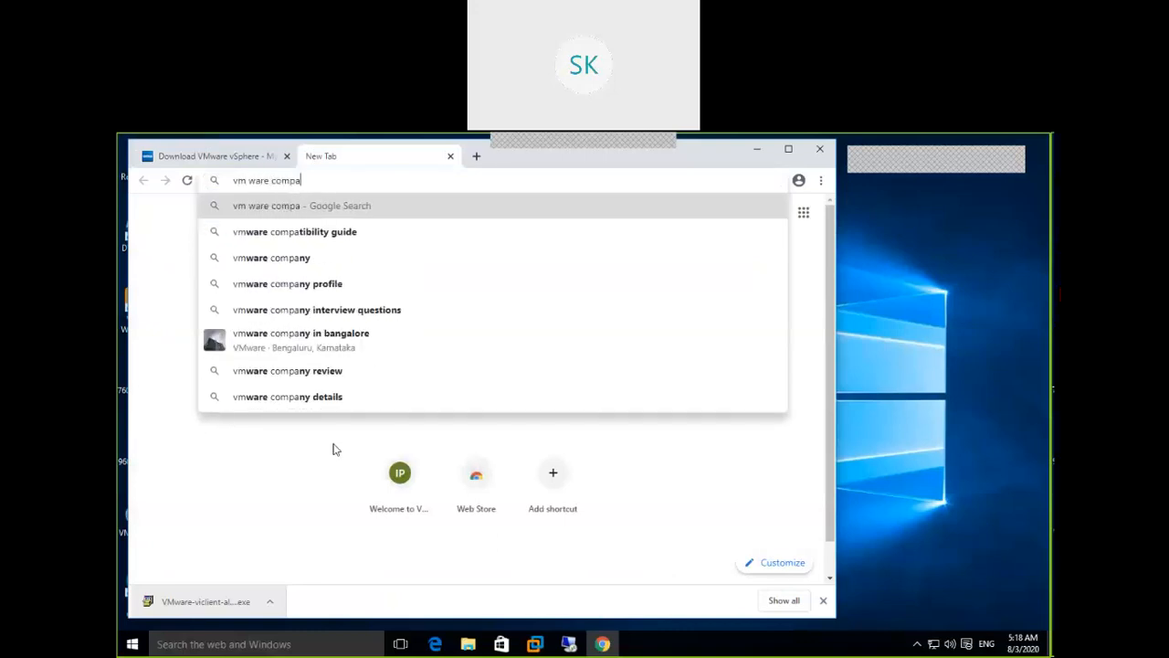
pyautogui.write('tible ')
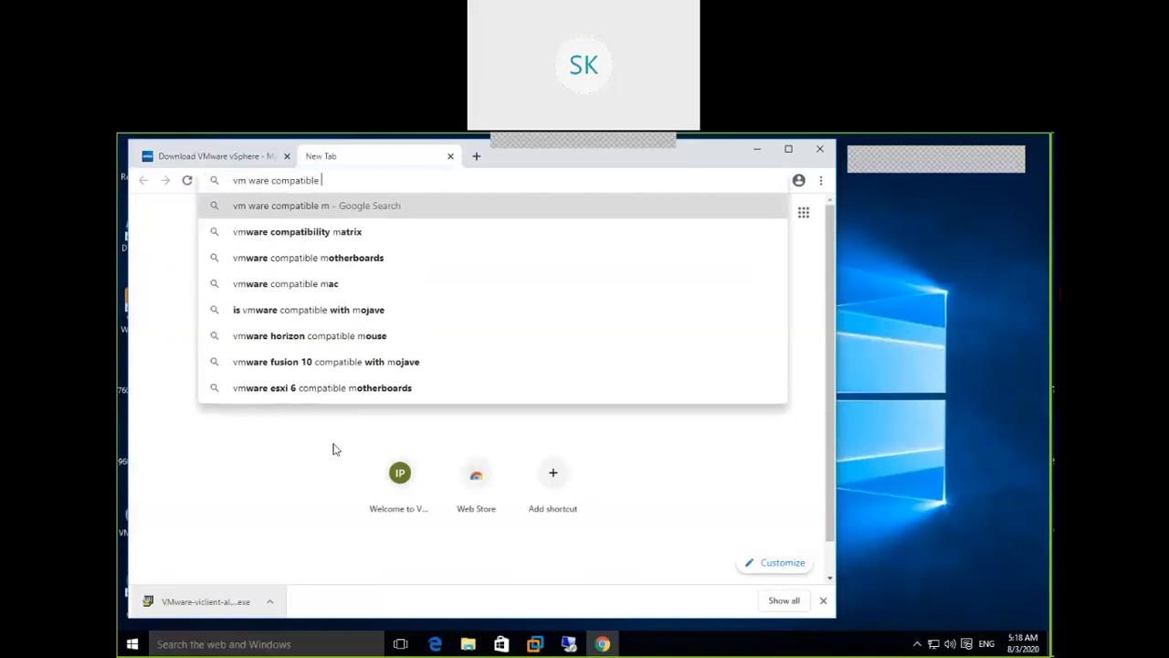
pyautogui.write('matrix')
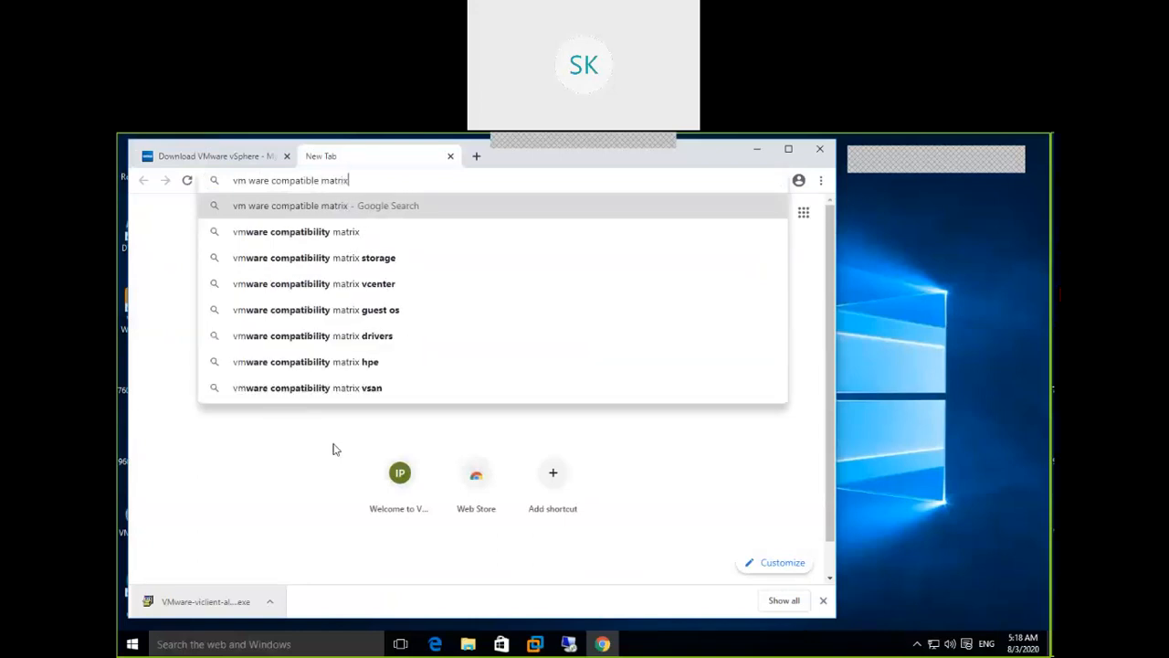
pyautogui.press('Return')
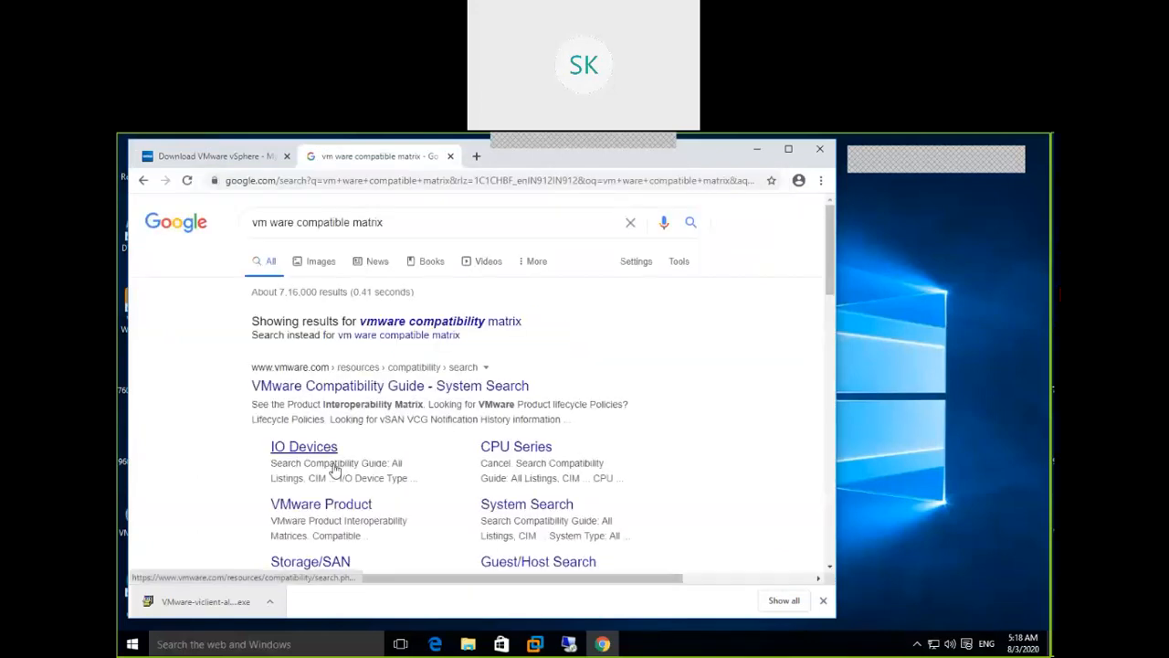
pyautogui.click(480, 321)
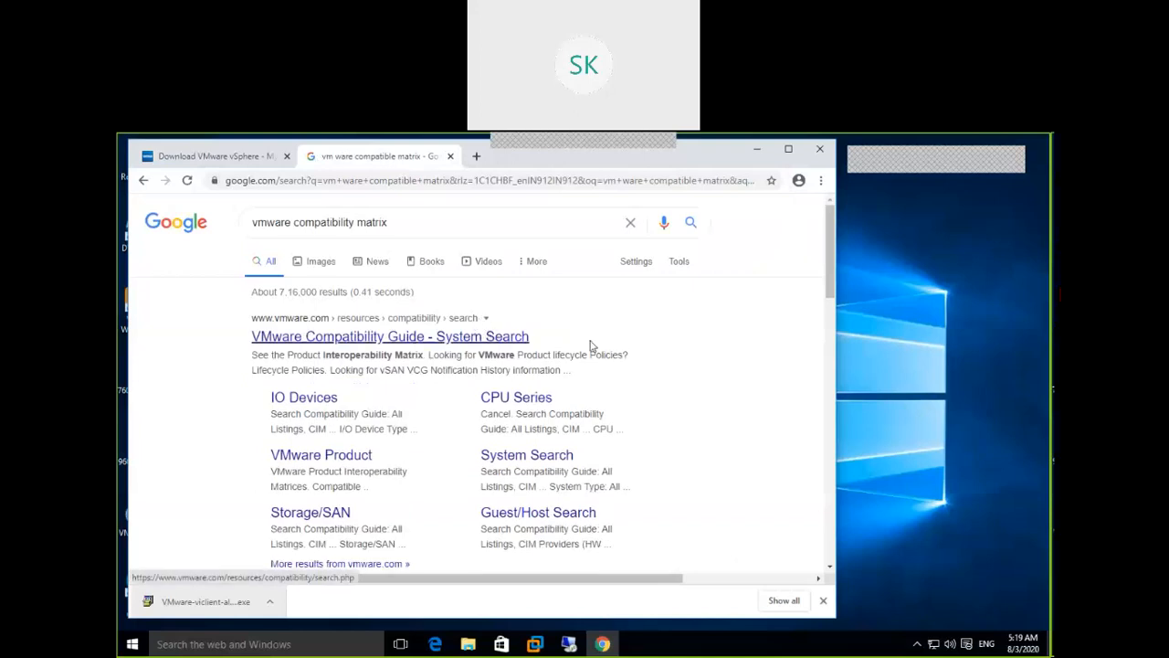
pyautogui.click(436, 338)
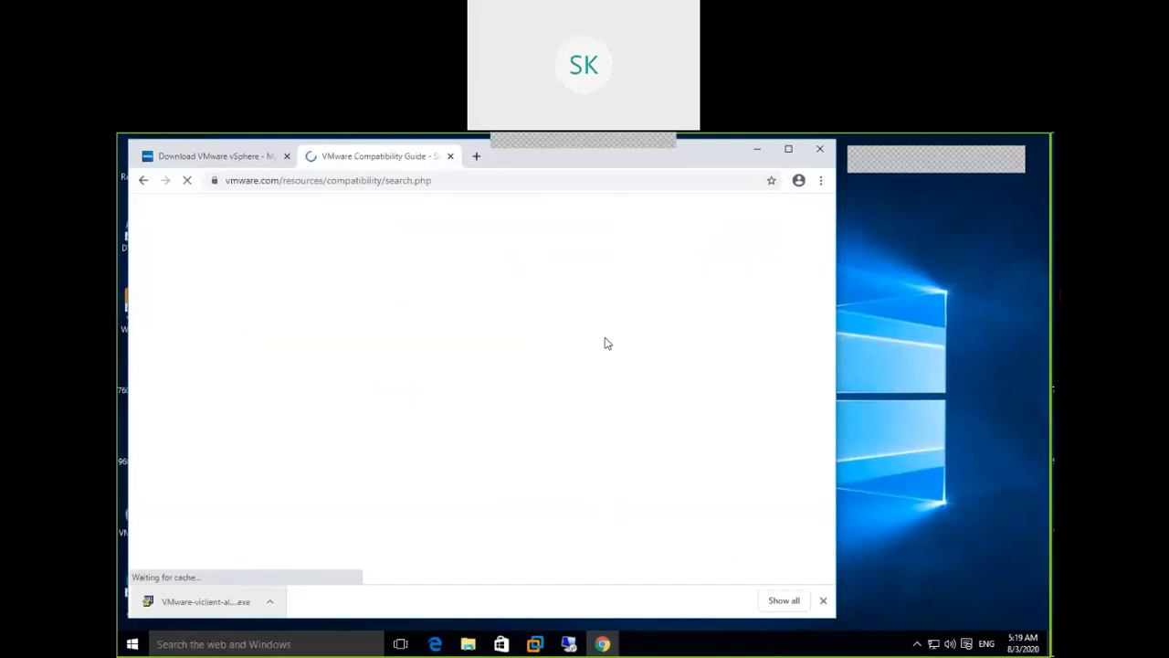
# Maximize the browser and search the guide for All releases, partner HP, Rack or Tower systems
pyautogui.click(788, 149)
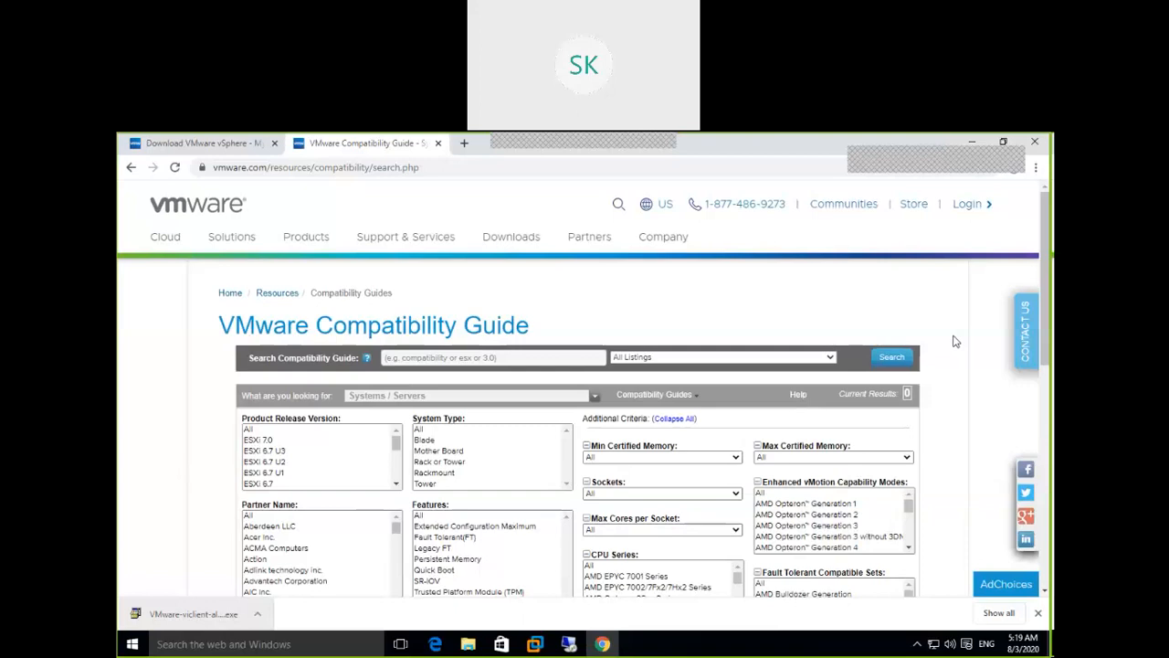
pyautogui.click(250, 432)
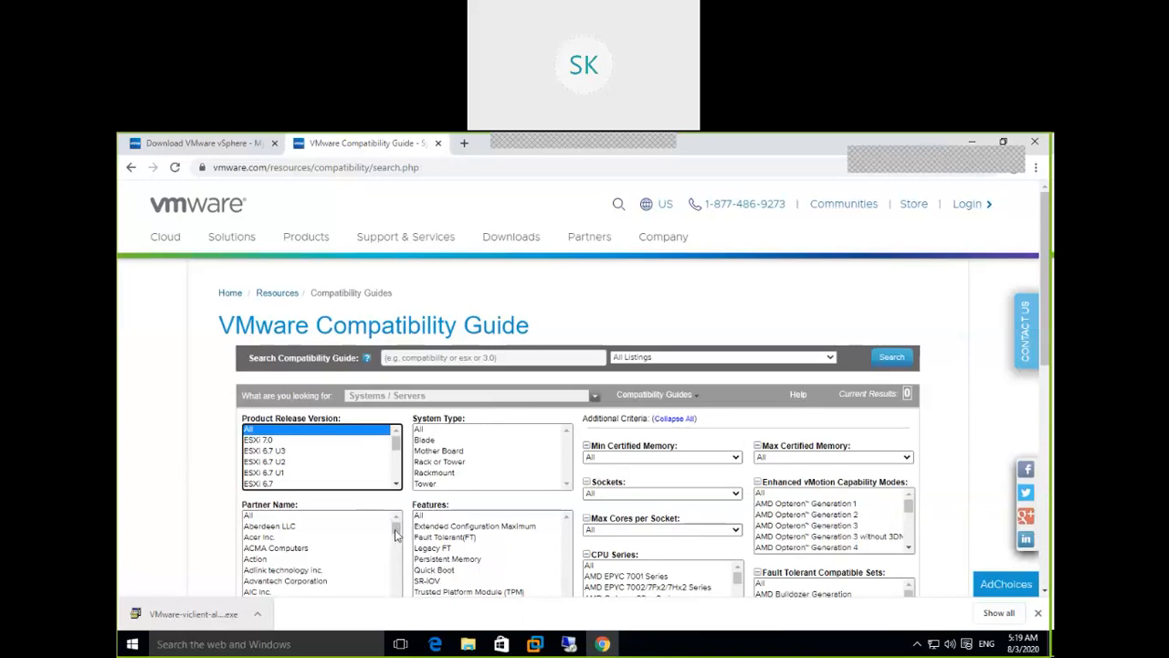
pyautogui.moveTo(395, 531); pyautogui.dragTo(396, 530)
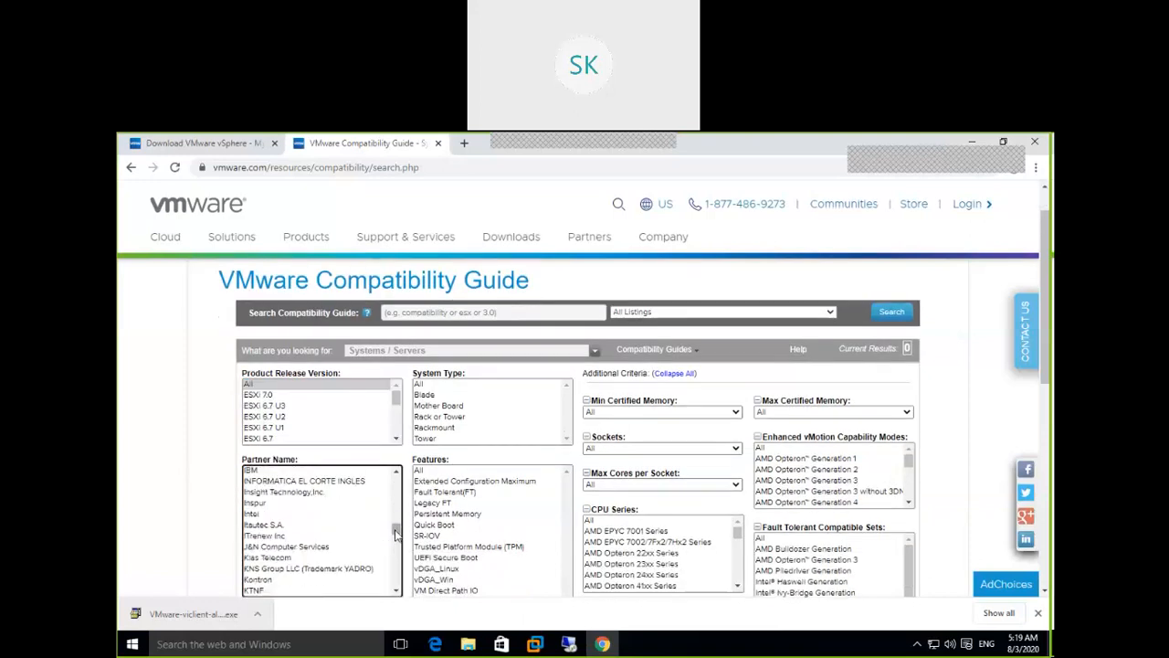
pyautogui.moveTo(396, 534); pyautogui.dragTo(396, 533)
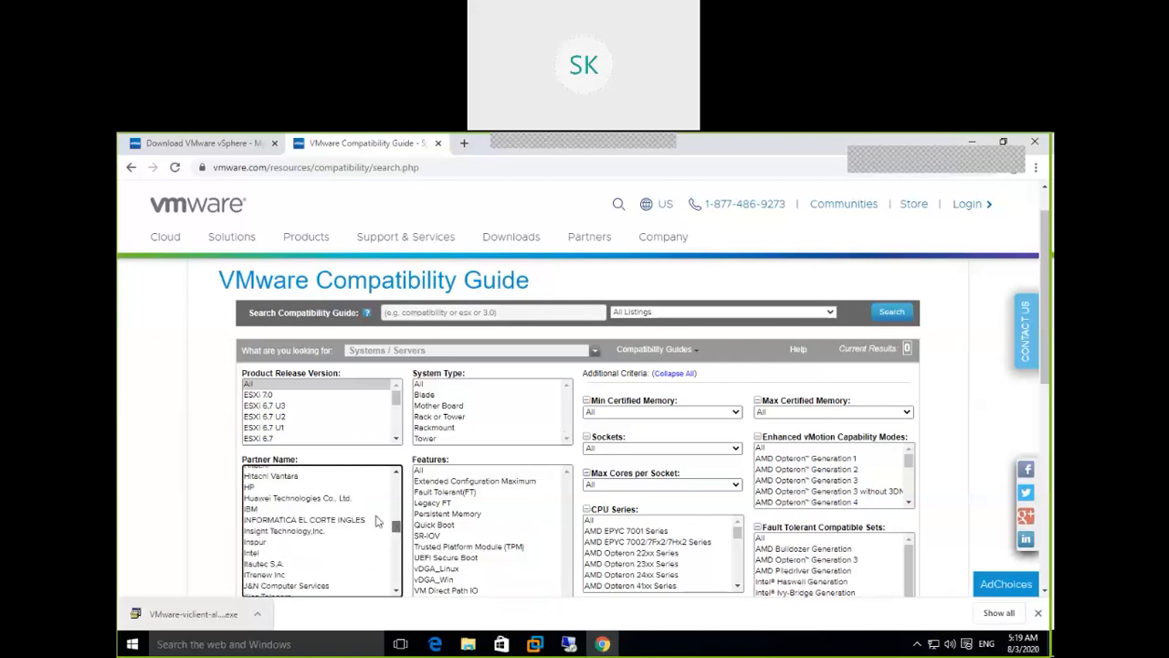
pyautogui.click(290, 489)
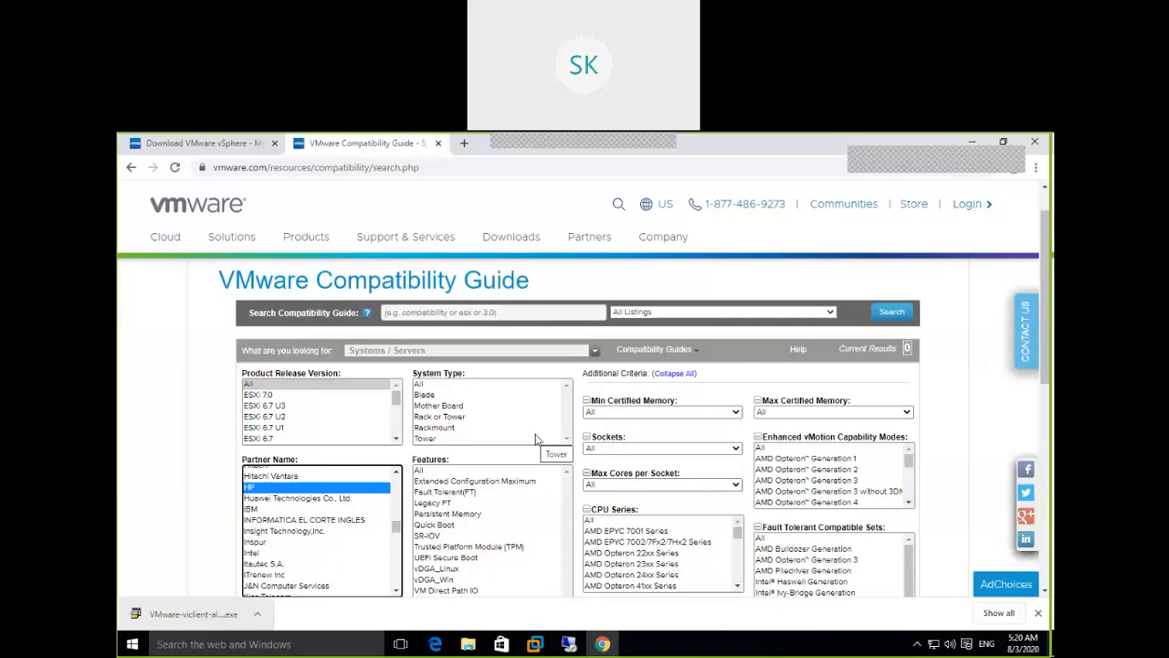
pyautogui.click(447, 416)
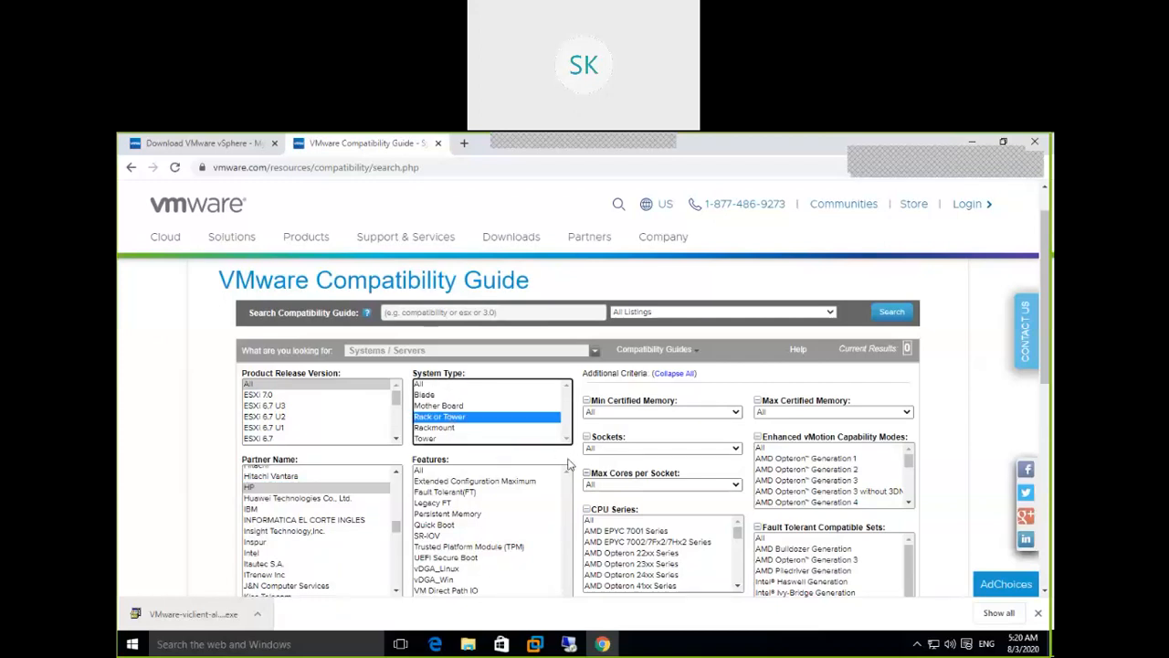
pyautogui.click(573, 580)
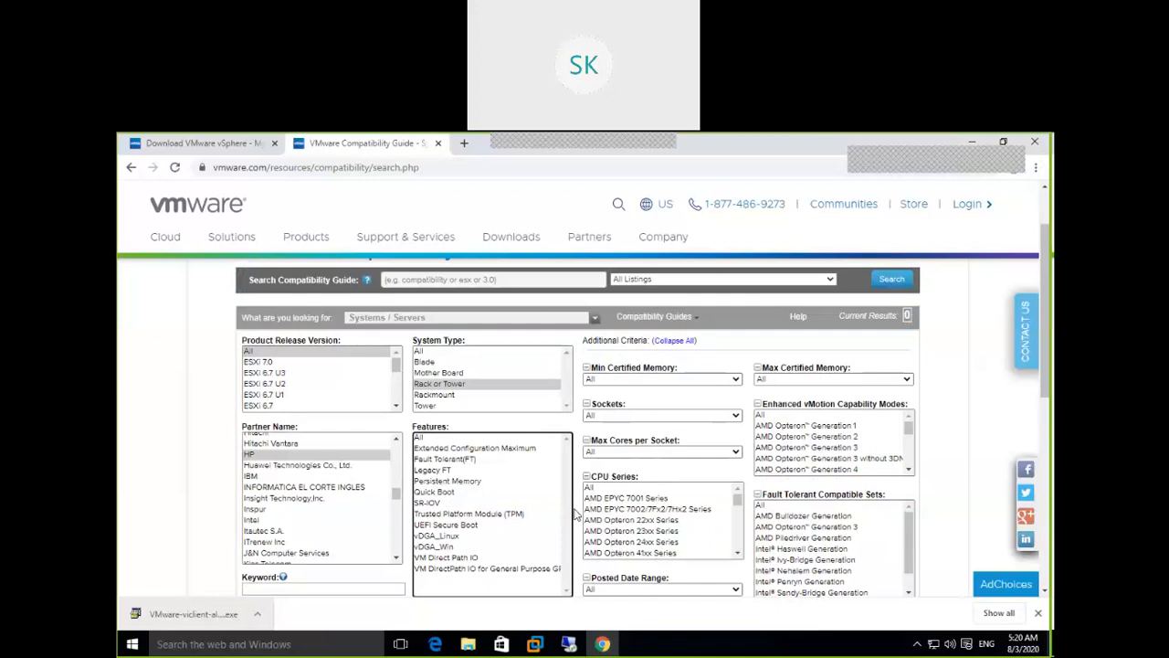
pyautogui.moveTo(1047, 371); pyautogui.dragTo(1047, 400)
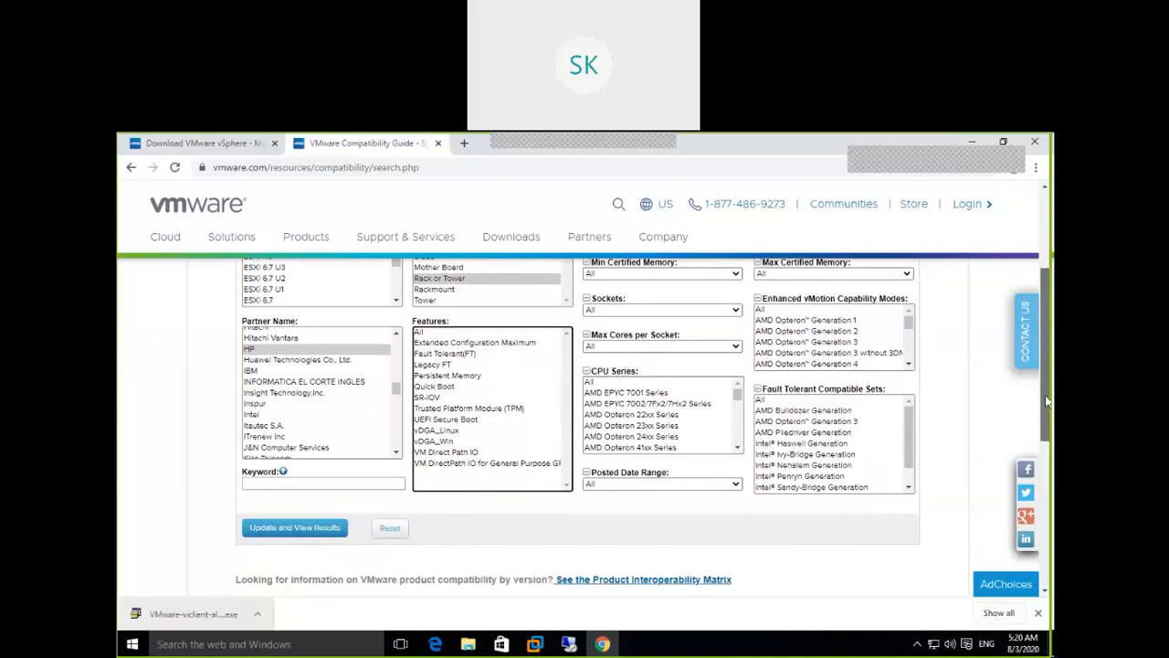
pyautogui.click(331, 532)
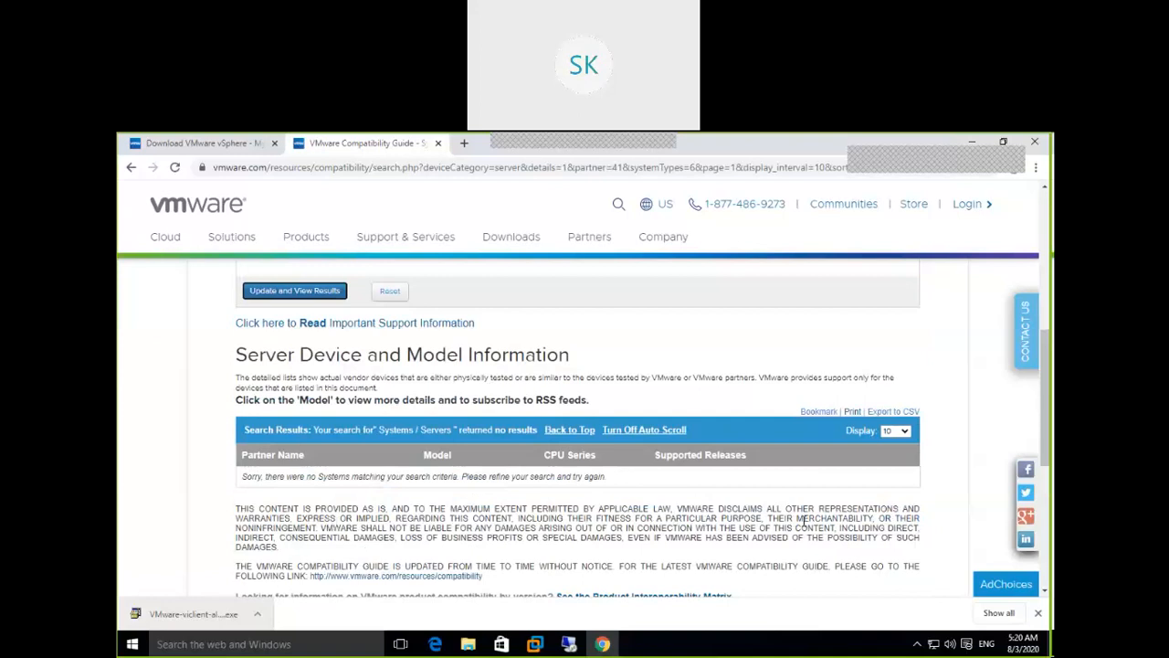
# Review the empty HP results, then rerun the search with System Type Rackmount
pyautogui.moveTo(238, 399); pyautogui.dragTo(673, 404)
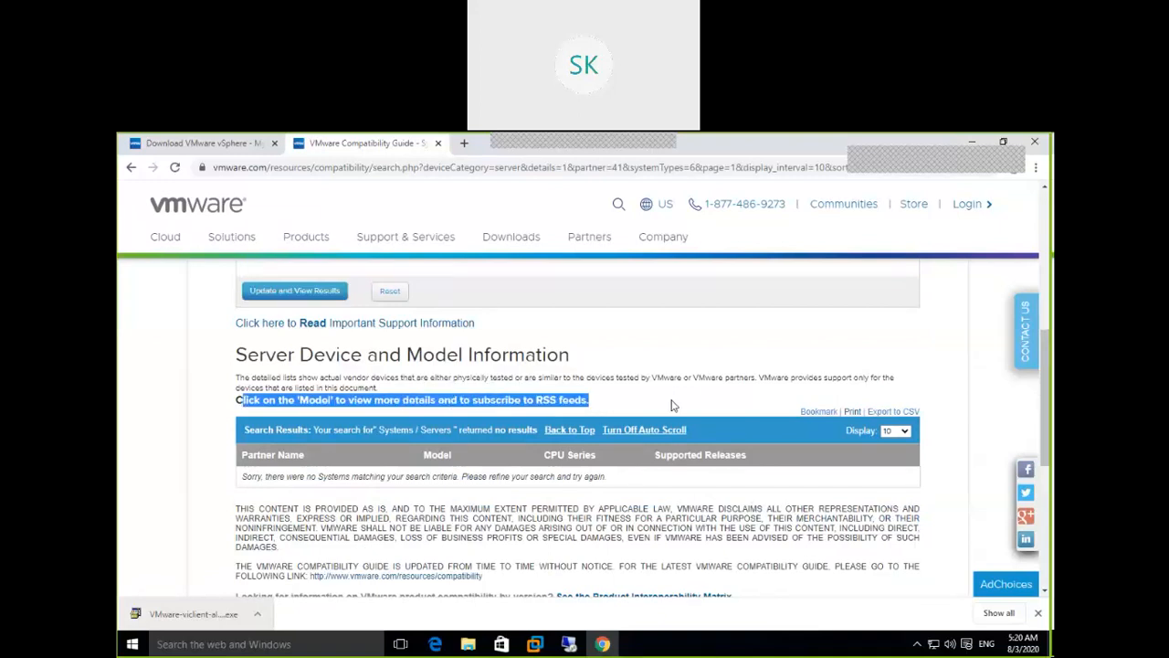
pyautogui.moveTo(1045, 360); pyautogui.dragTo(1046, 315)
pyautogui.moveTo(1051, 294); pyautogui.dragTo(1051, 286)
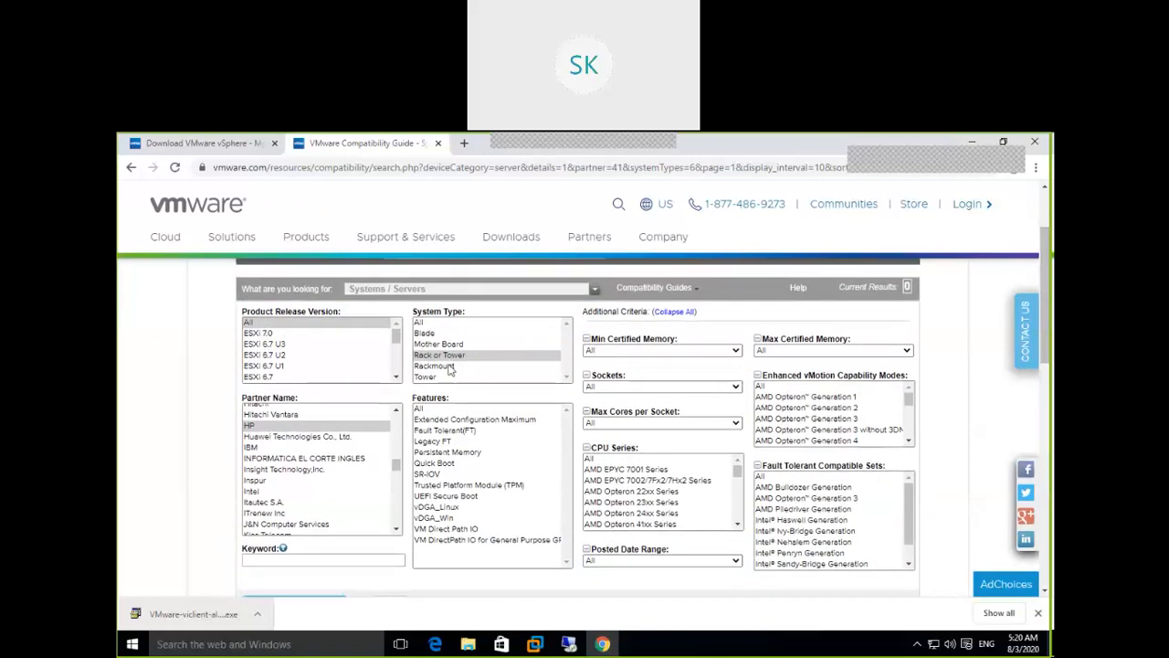
pyautogui.click(510, 367)
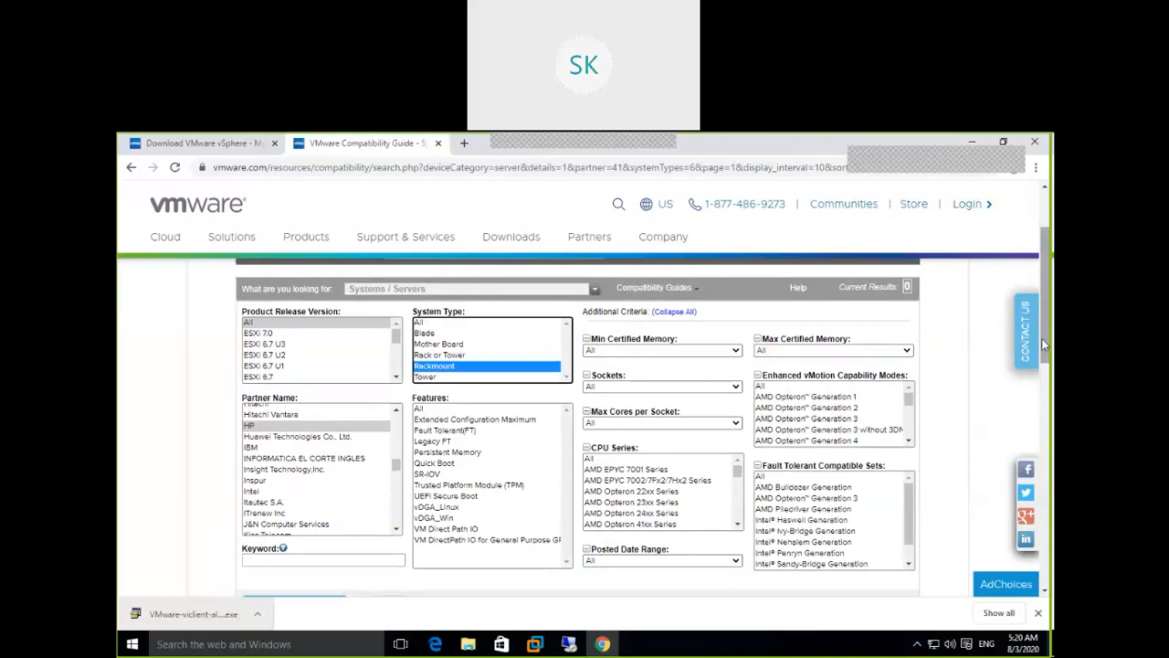
pyautogui.scroll(-2, 1044, 344)
pyautogui.click(310, 445)
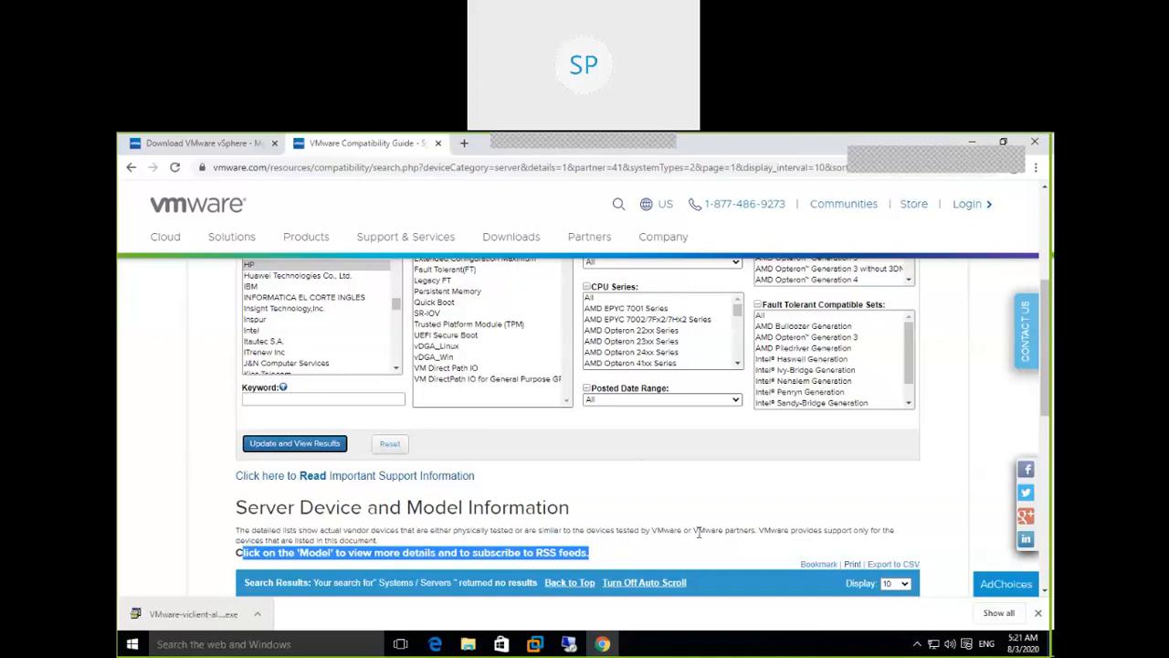
# Scroll through the empty Rackmount results and select Blade as the System Type
pyautogui.scroll(-3, 665, 525)
pyautogui.scroll(2, 665, 525)
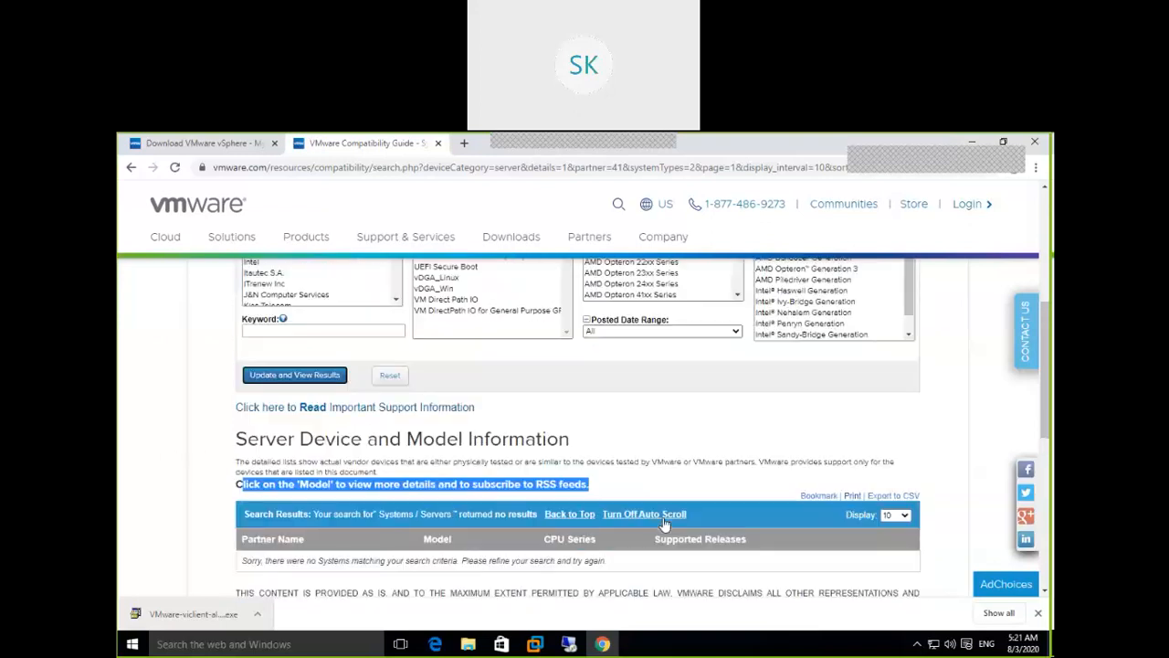
pyautogui.scroll(-1, 307, 389)
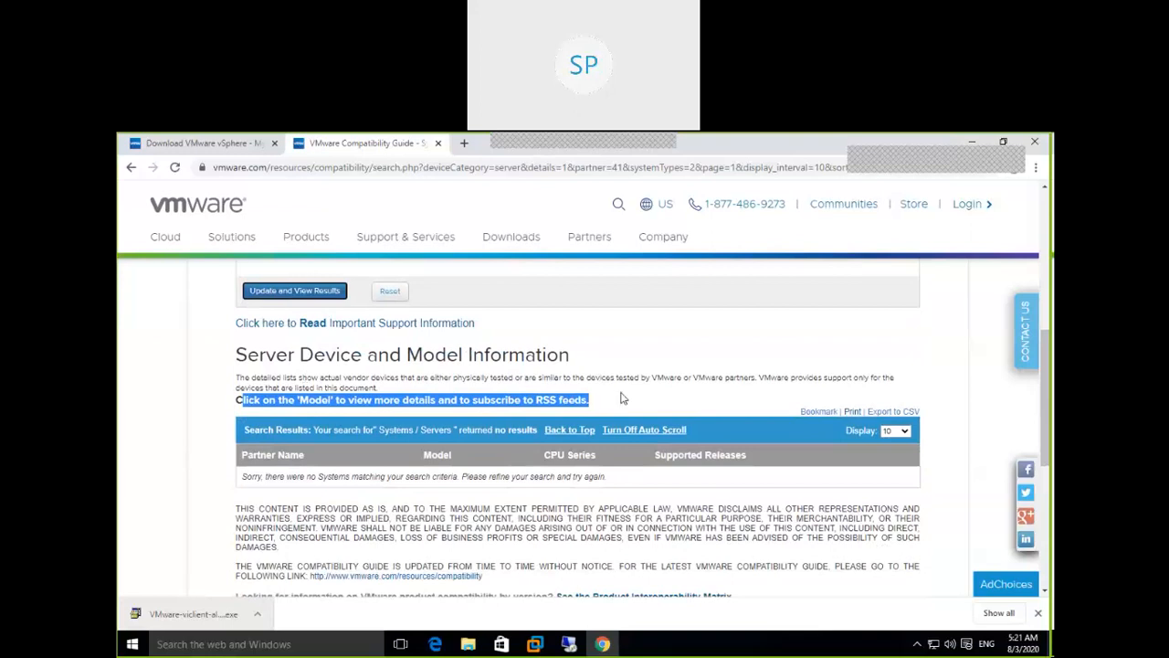
pyautogui.scroll(-3, 621, 399)
pyautogui.scroll(3, 621, 398)
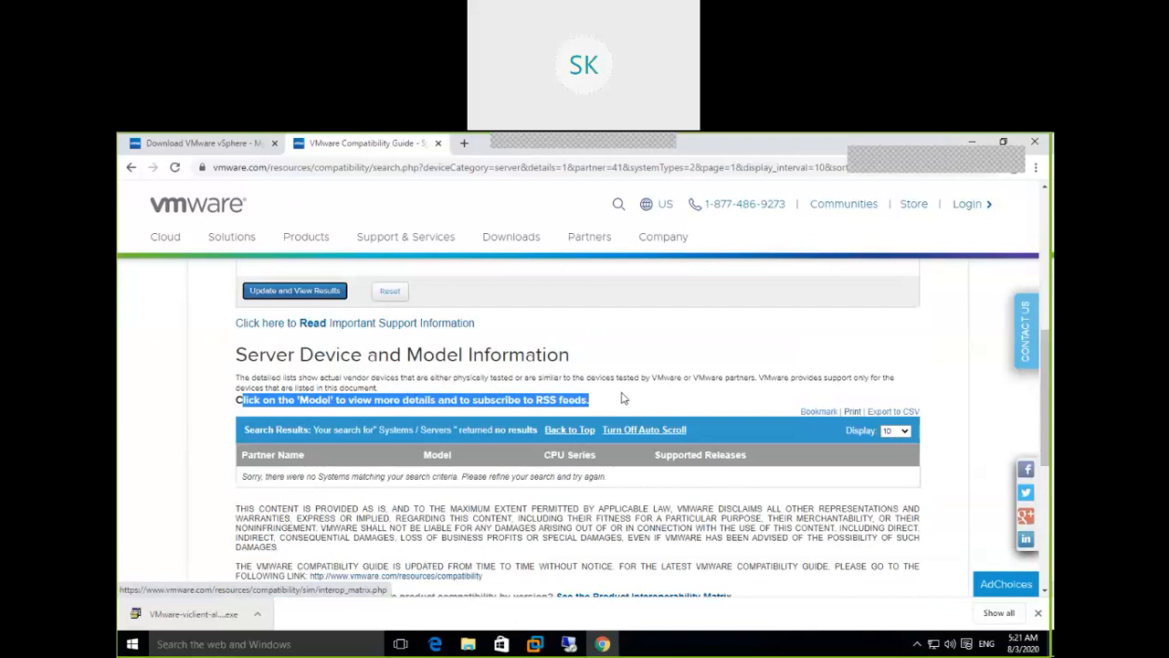
pyautogui.scroll(2, 621, 399)
pyautogui.scroll(2, 622, 398)
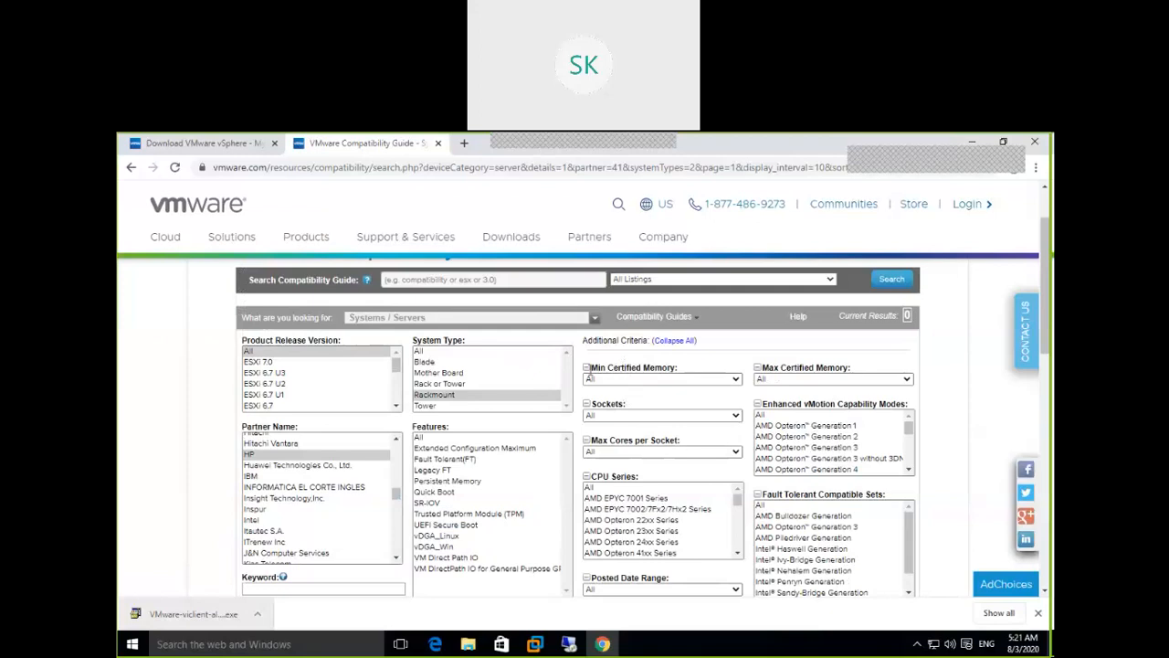
pyautogui.click(438, 364)
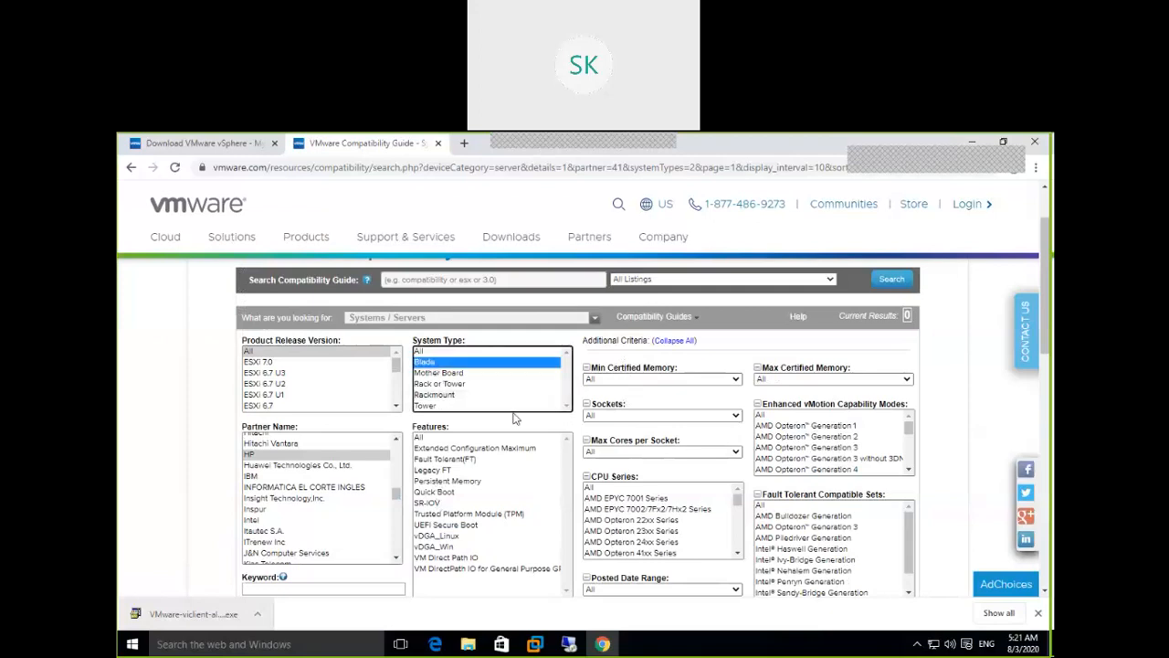
# Run the HP Blade search, then minimize and restore Chrome and reload the page
pyautogui.click(328, 429)
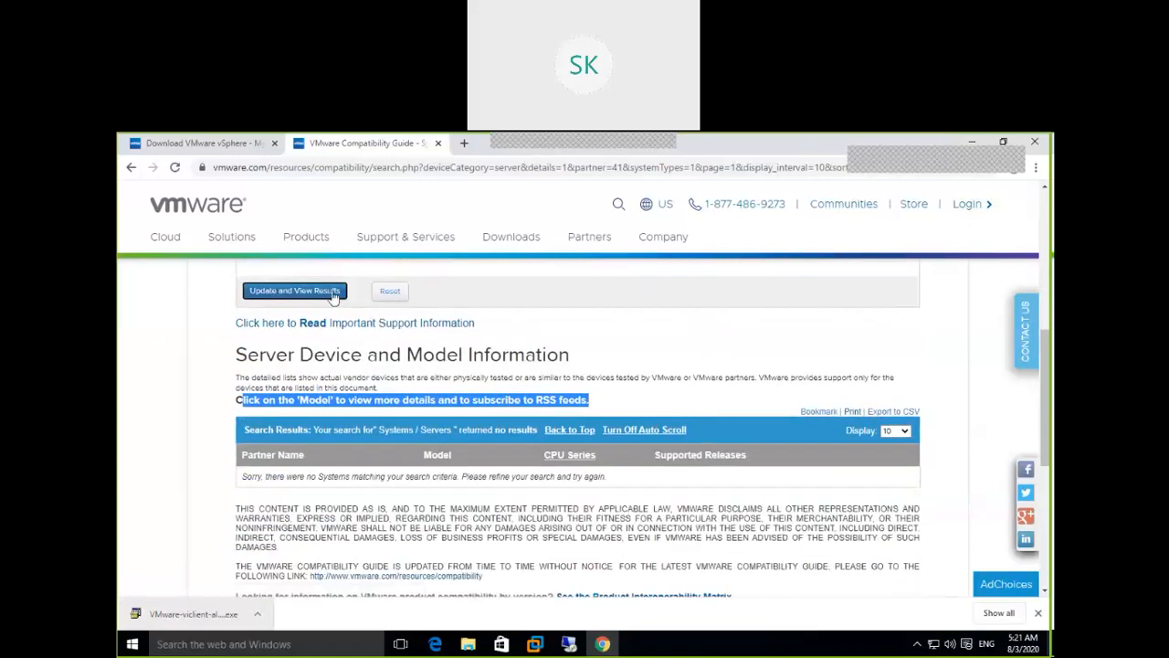
pyautogui.click(449, 172)
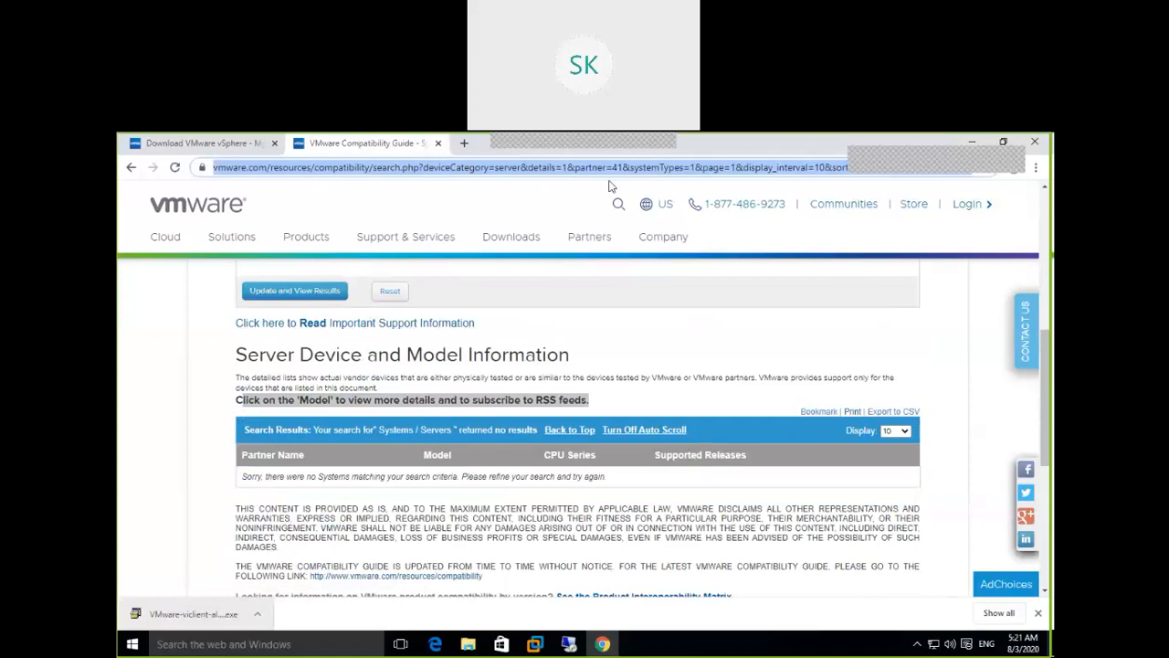
pyautogui.click(1036, 167)
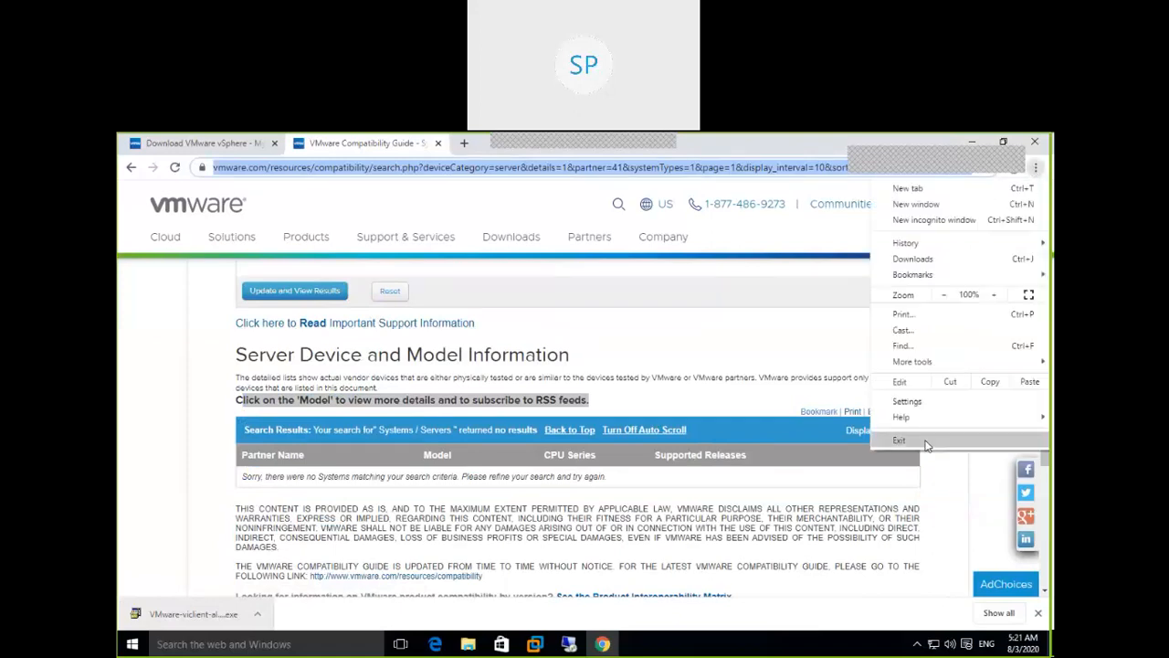
pyautogui.click(610, 648)
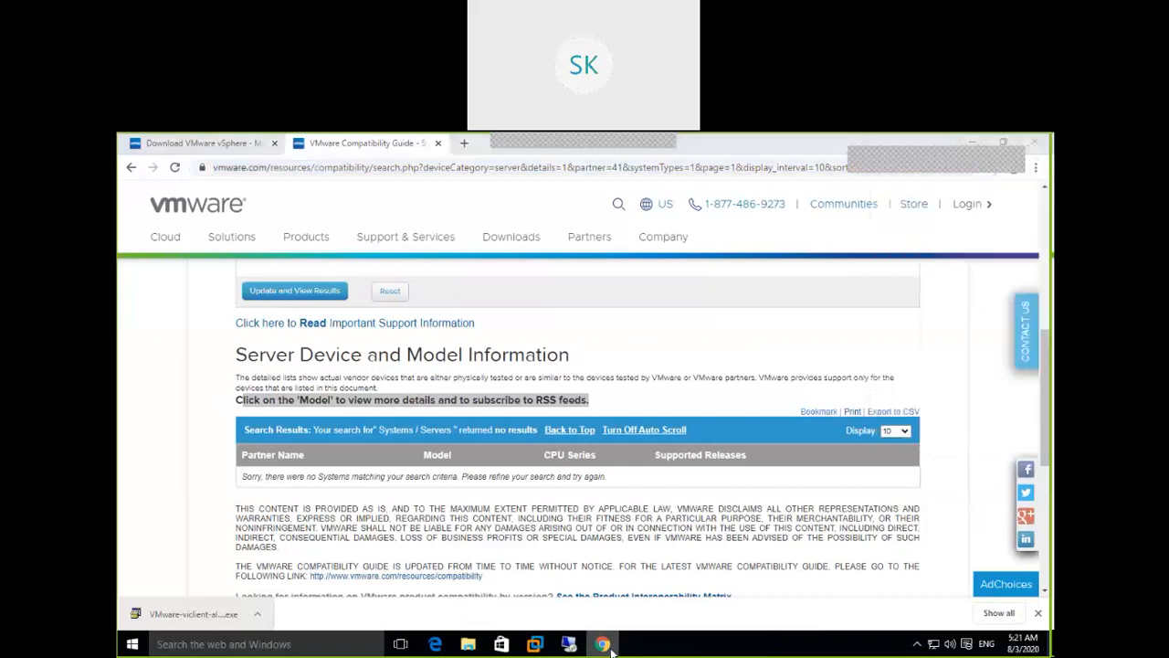
pyautogui.click(603, 644)
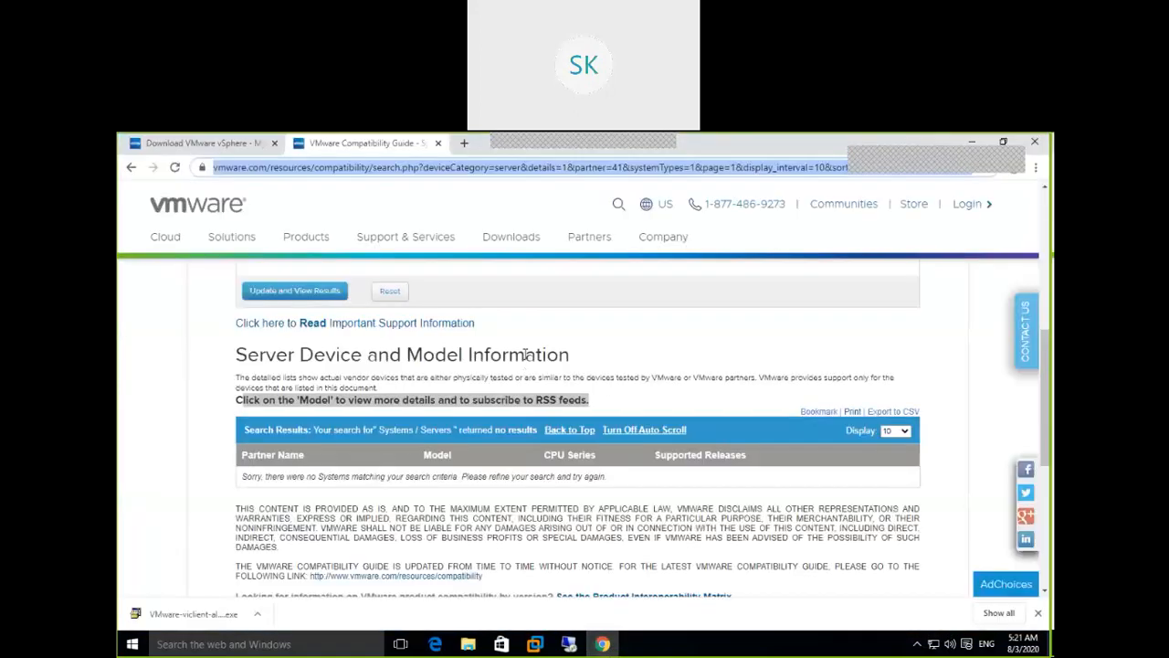
pyautogui.scroll(3, 526, 355)
pyautogui.click(175, 168)
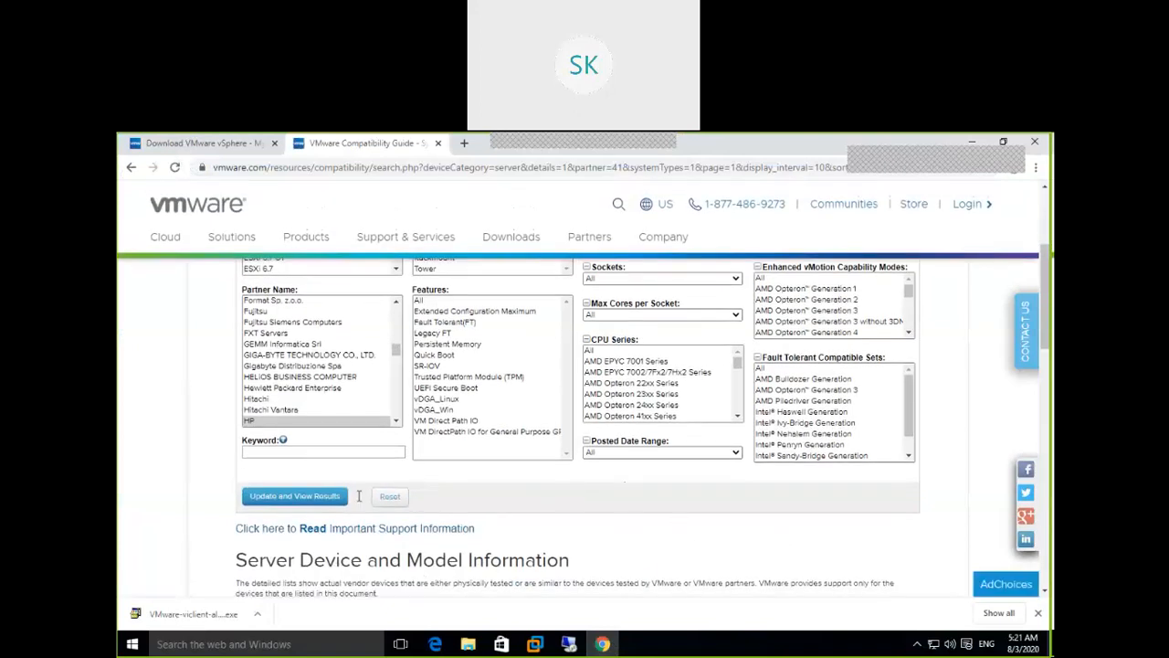
# Search Blade servers from partner HP for all product releases
pyautogui.scroll(2, 523, 440)
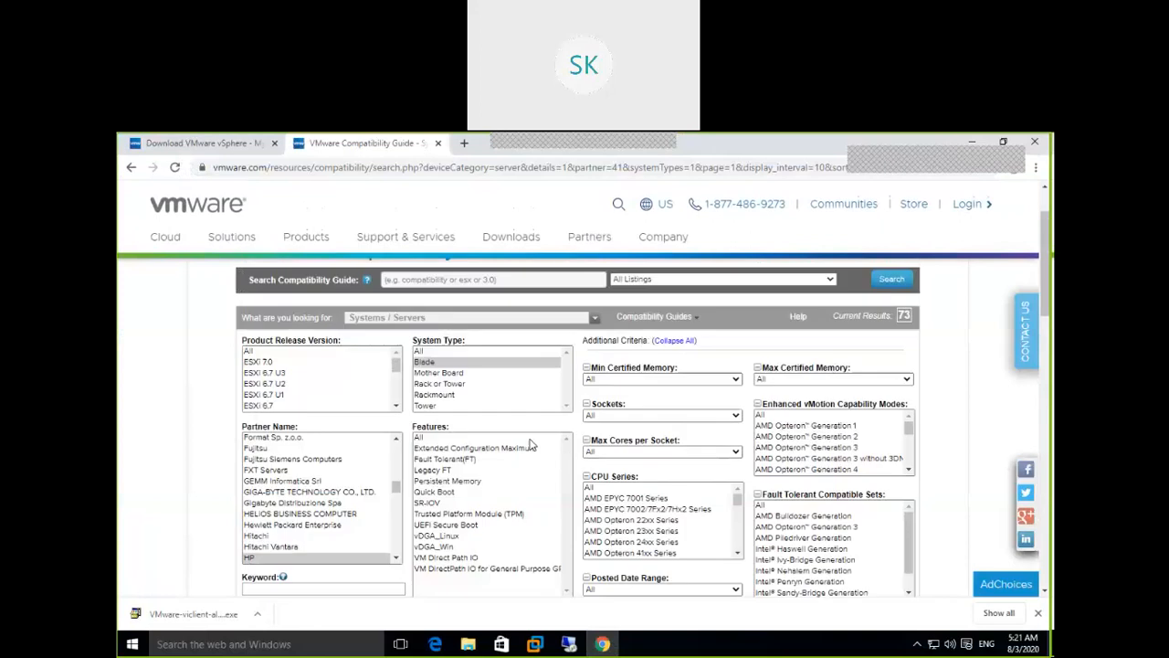
pyautogui.click(265, 352)
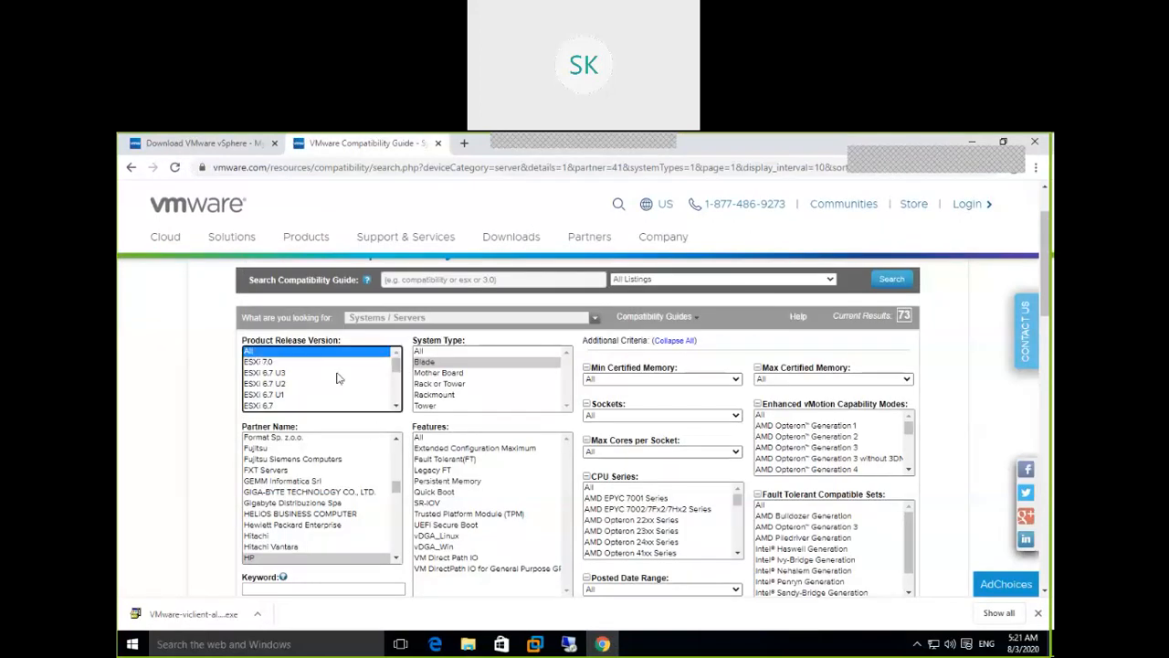
pyautogui.click(304, 482)
pyautogui.click(324, 513)
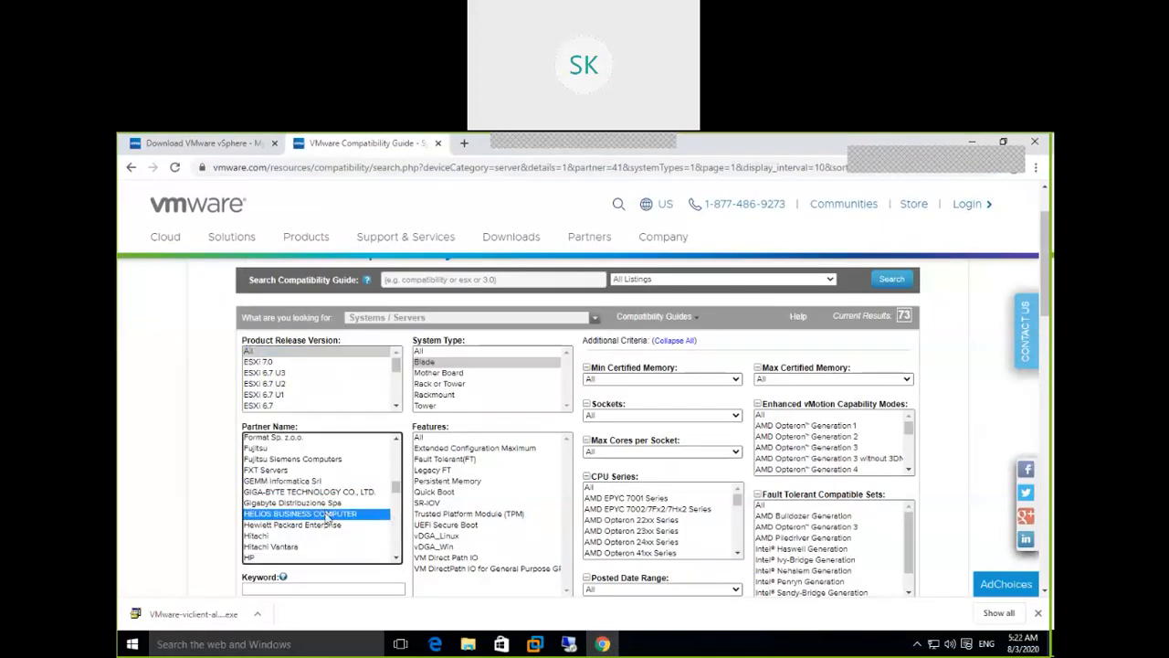
pyautogui.click(267, 558)
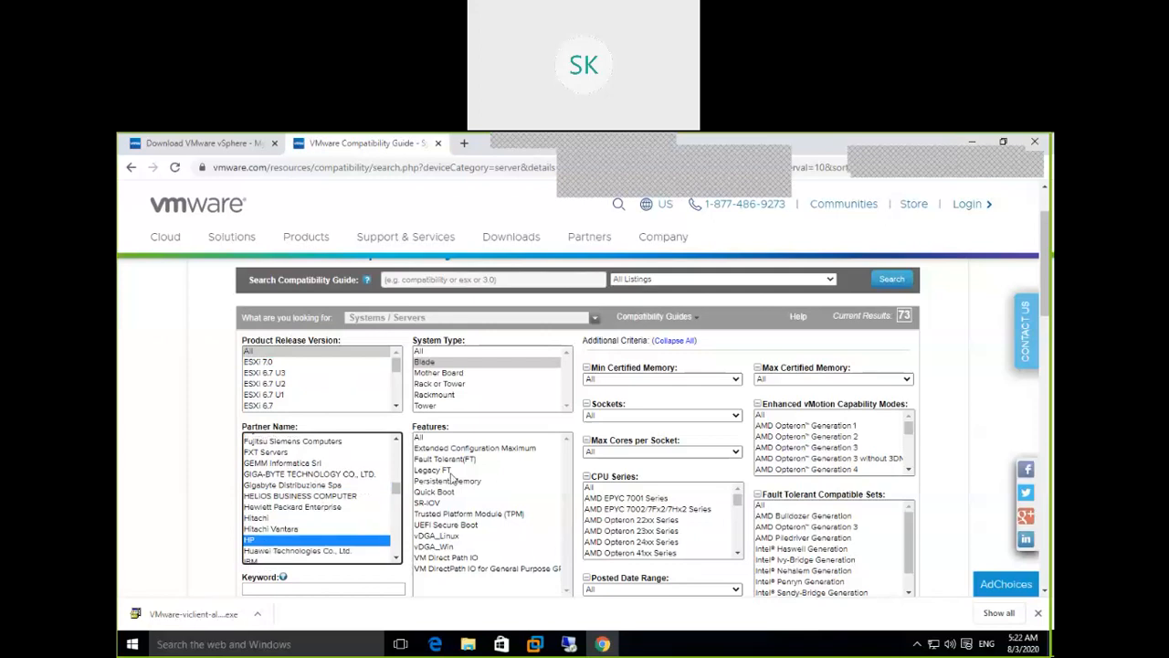
pyautogui.click(431, 363)
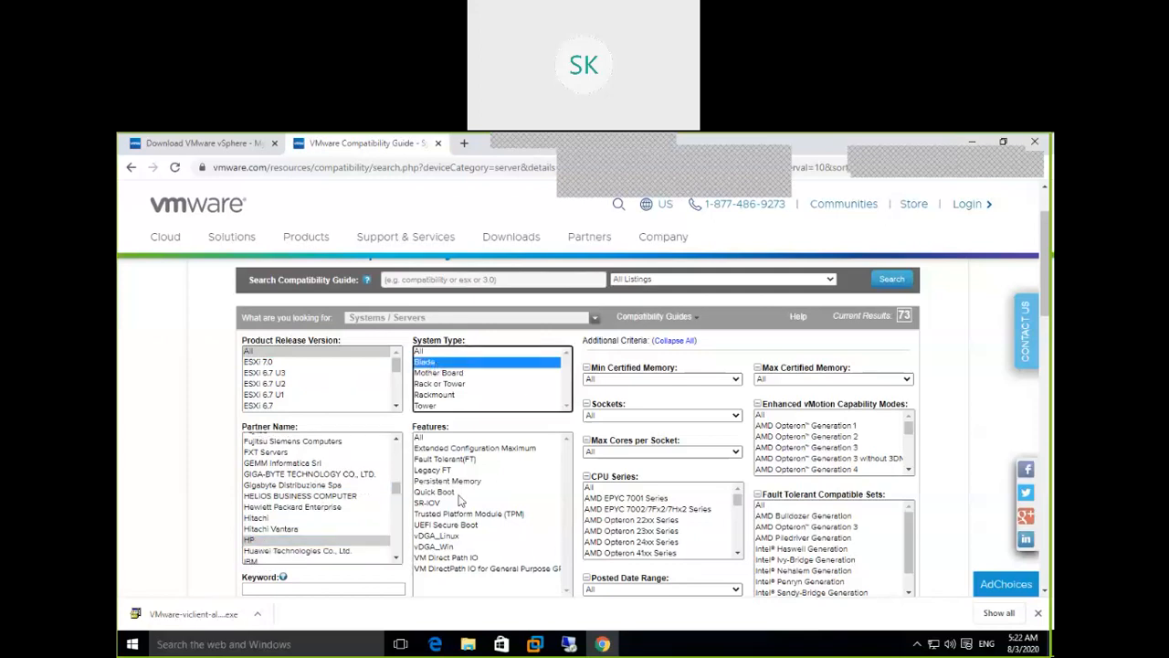
pyautogui.scroll(-2, 461, 498)
pyautogui.click(325, 430)
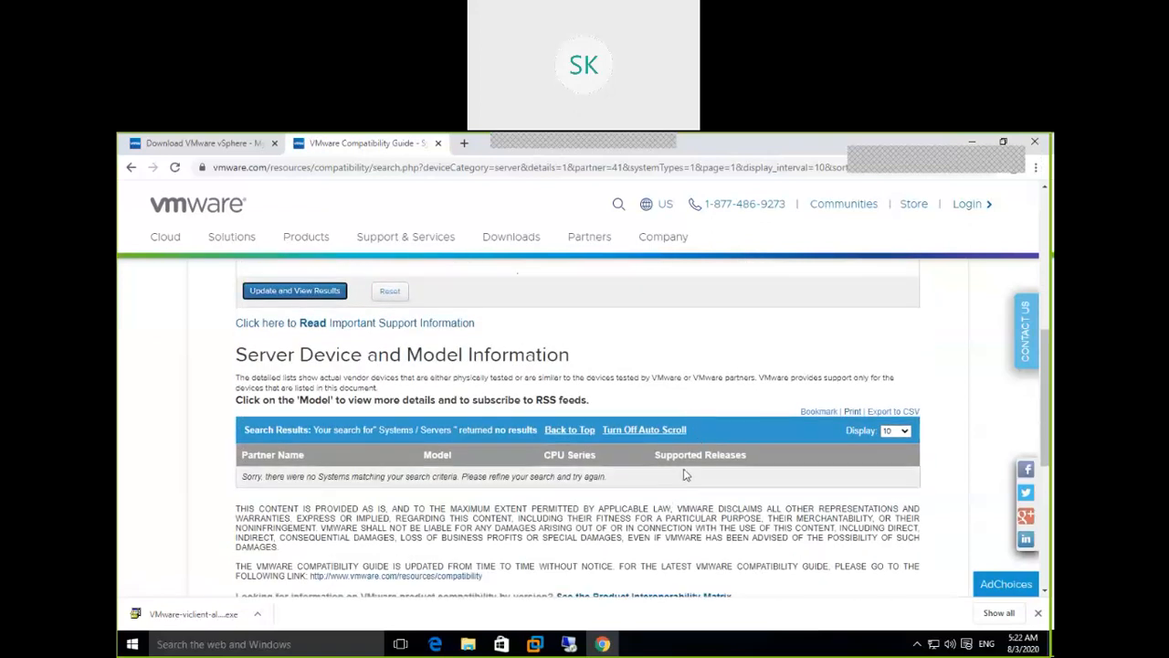
# Change the partner to Hewlett Packard Enterprise and rerun the Blade search
pyautogui.scroll(-3, 686, 475)
pyautogui.scroll(5, 685, 475)
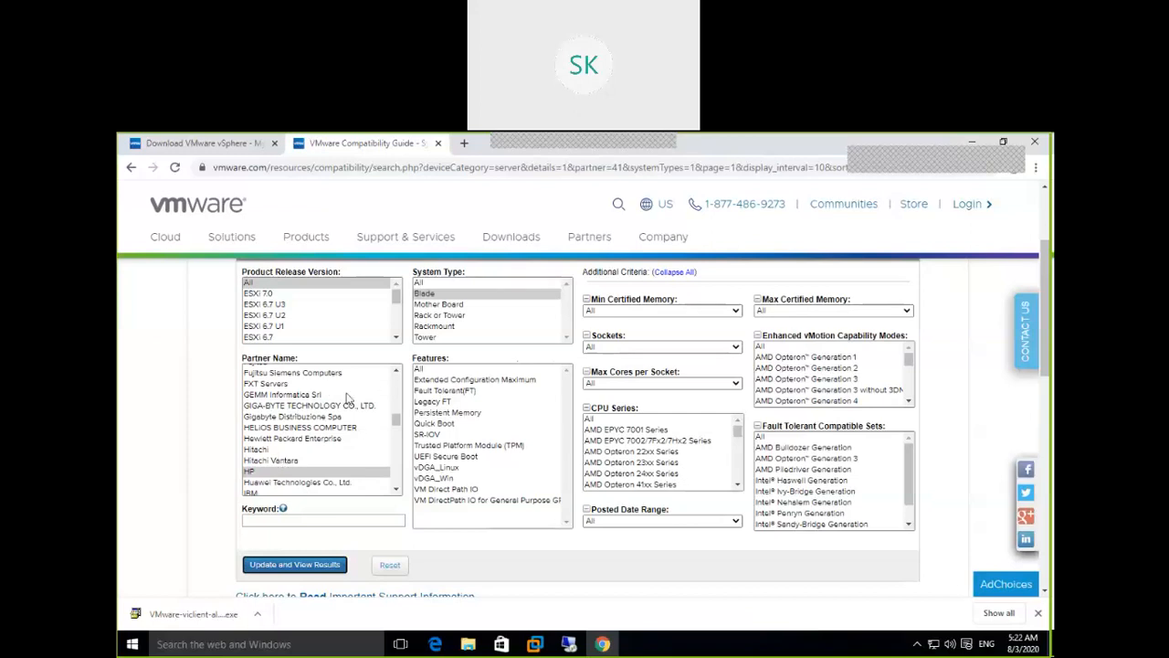
pyautogui.click(302, 441)
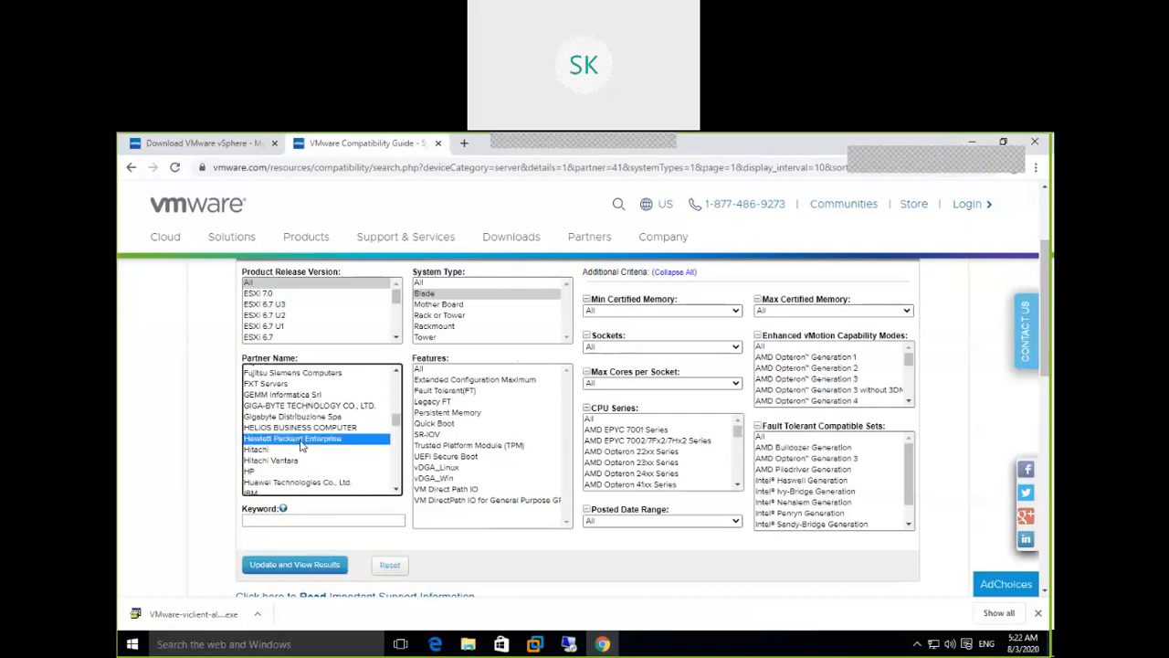
pyautogui.click(315, 566)
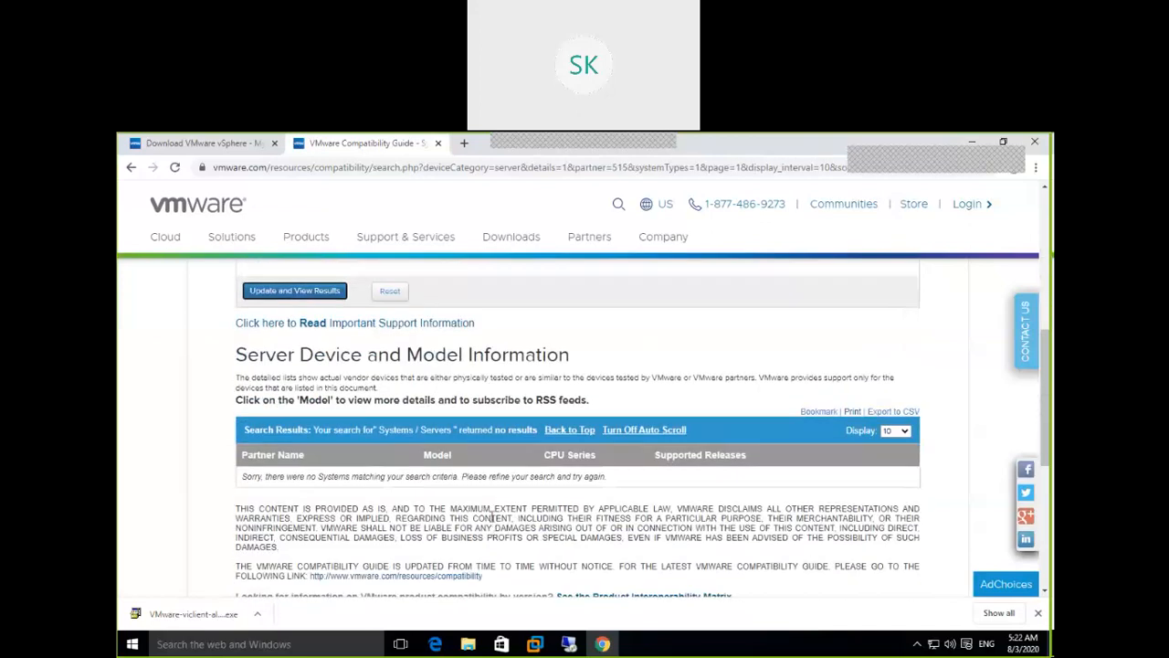
# Set Cisco as the partner and update the Blade server search results
pyautogui.scroll(3, 594, 475)
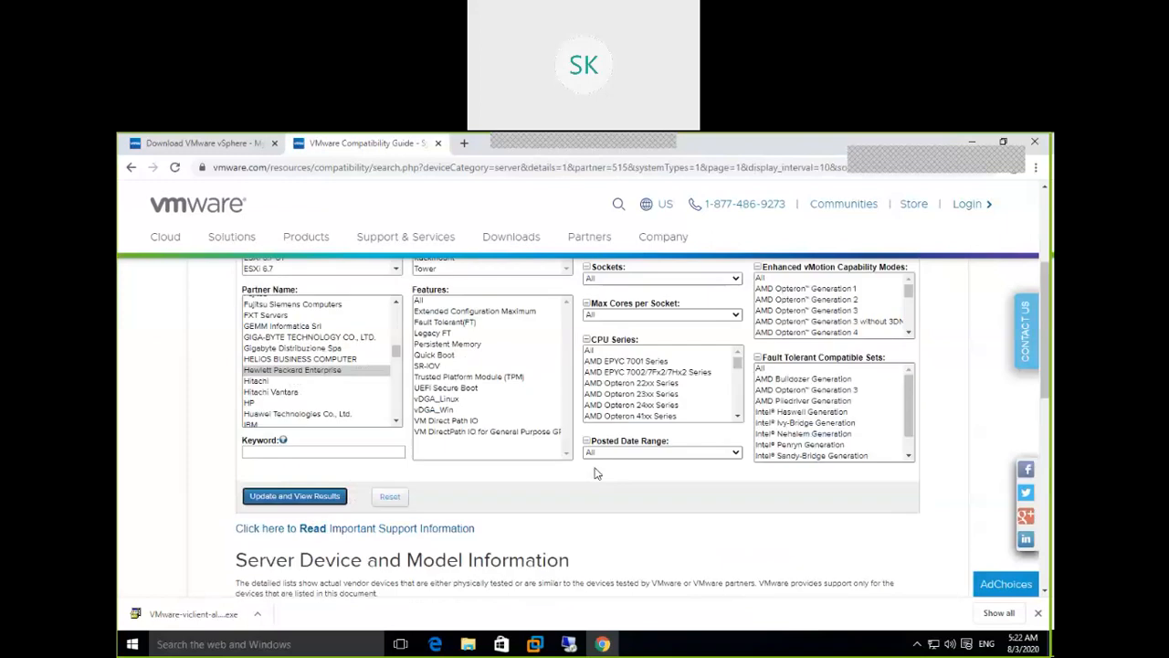
pyautogui.click(397, 369)
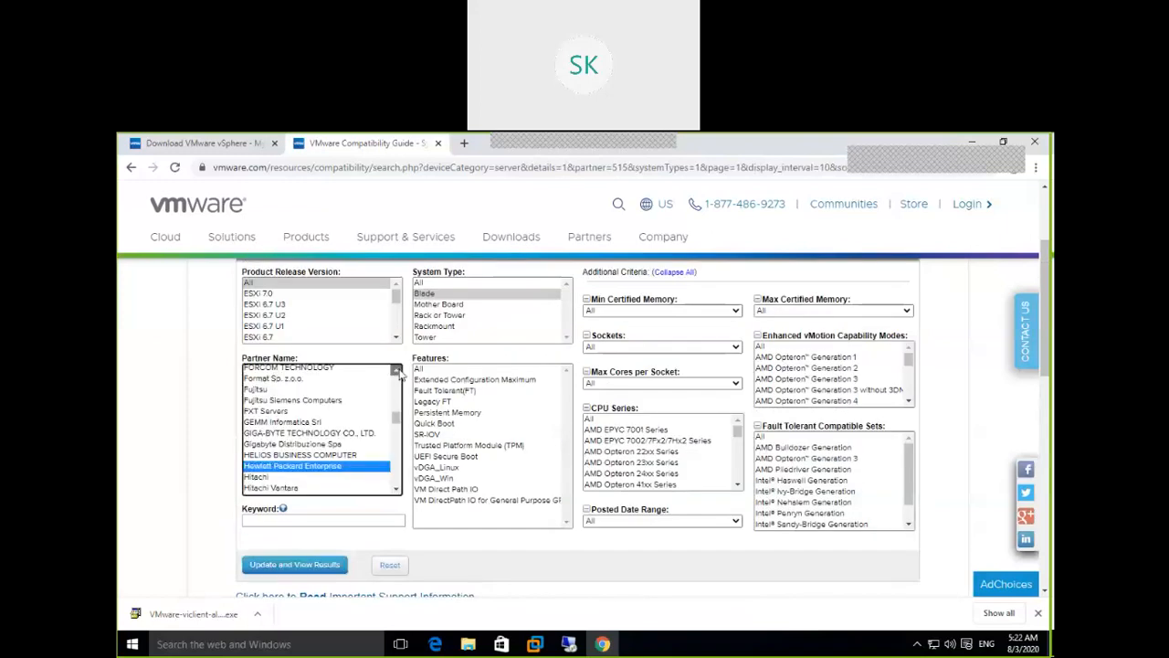
pyautogui.click(398, 370)
pyautogui.click(398, 370)
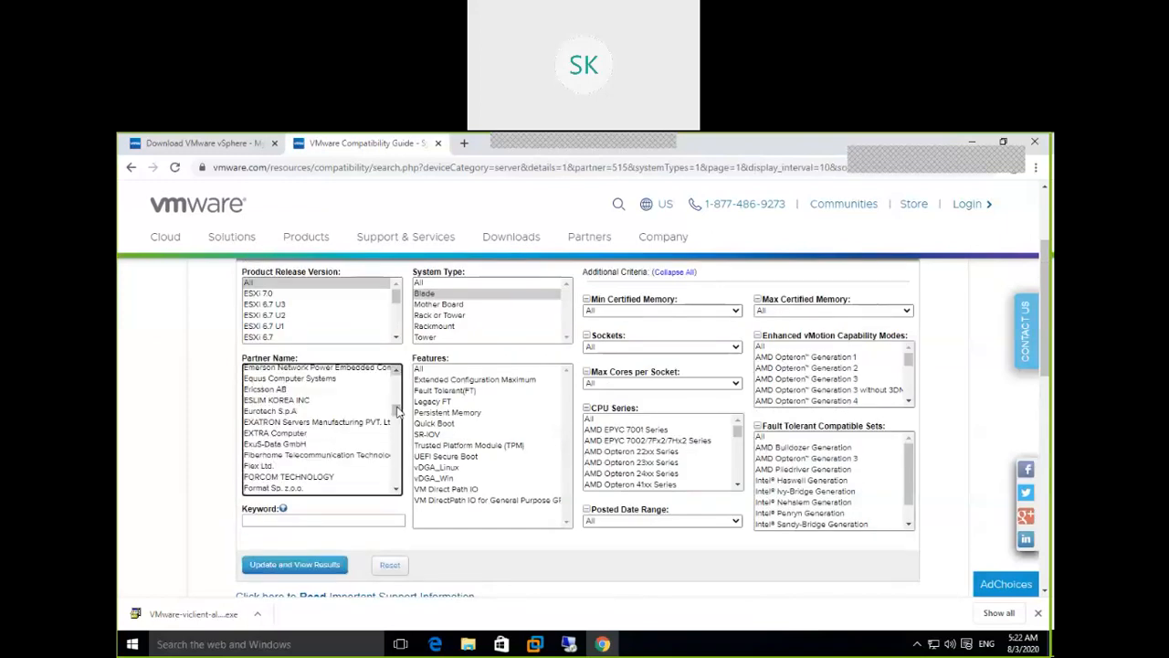
pyautogui.moveTo(397, 409); pyautogui.dragTo(399, 411)
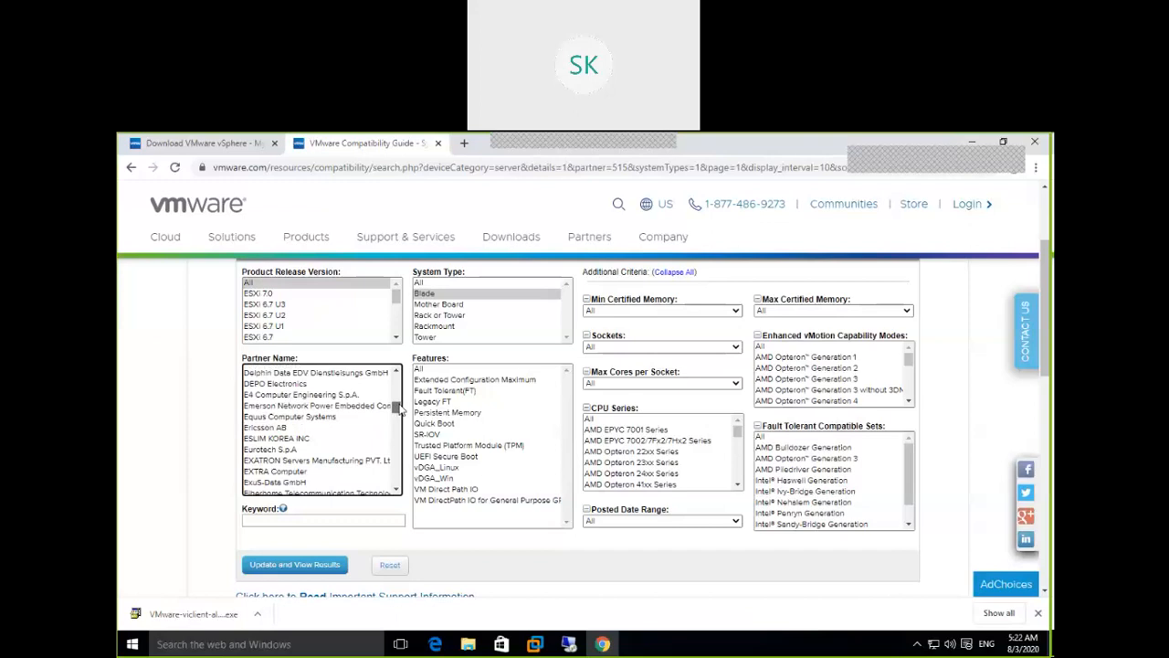
pyautogui.click(398, 383)
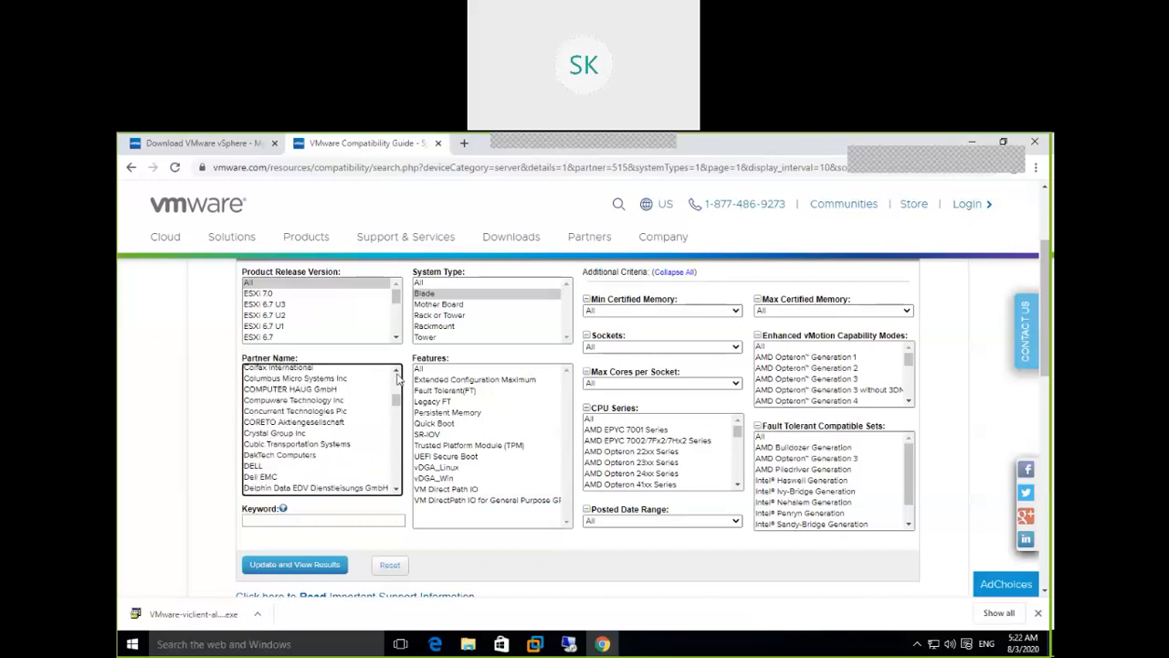
pyautogui.click(396, 373)
pyautogui.click(335, 383)
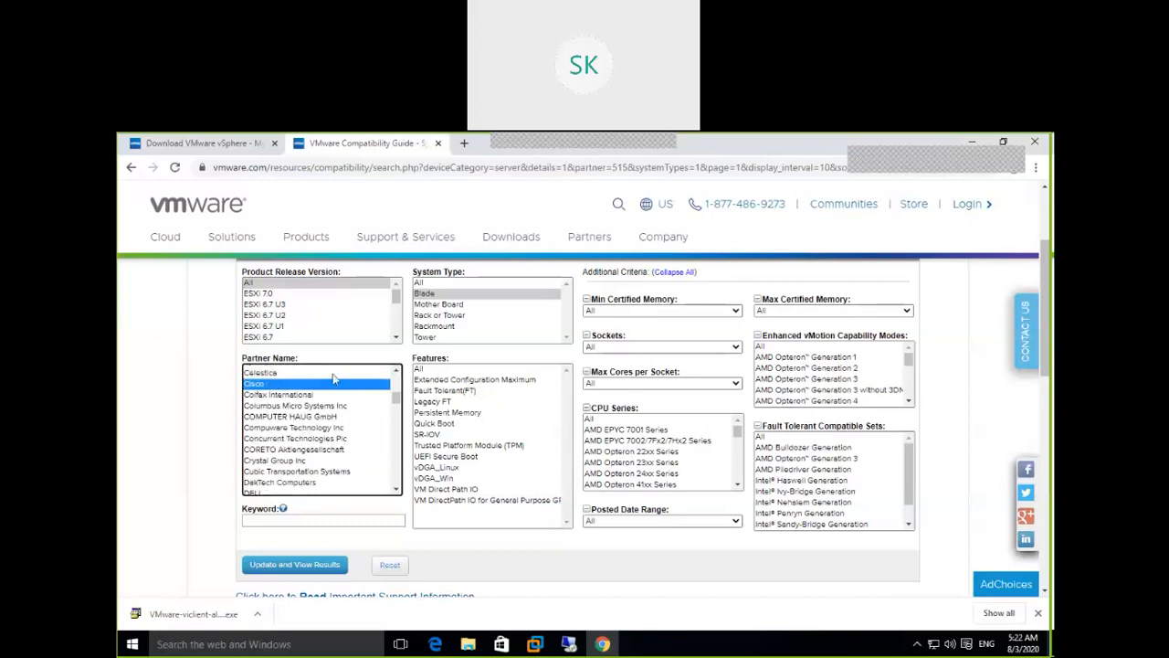
pyautogui.click(396, 373)
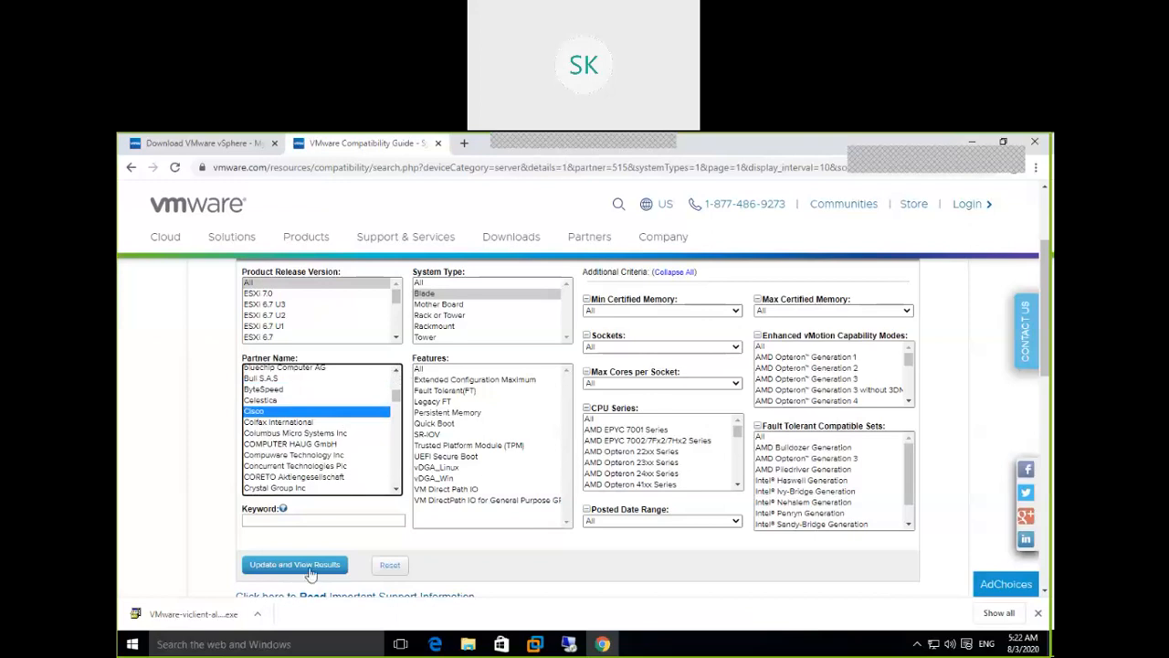
pyautogui.click(306, 564)
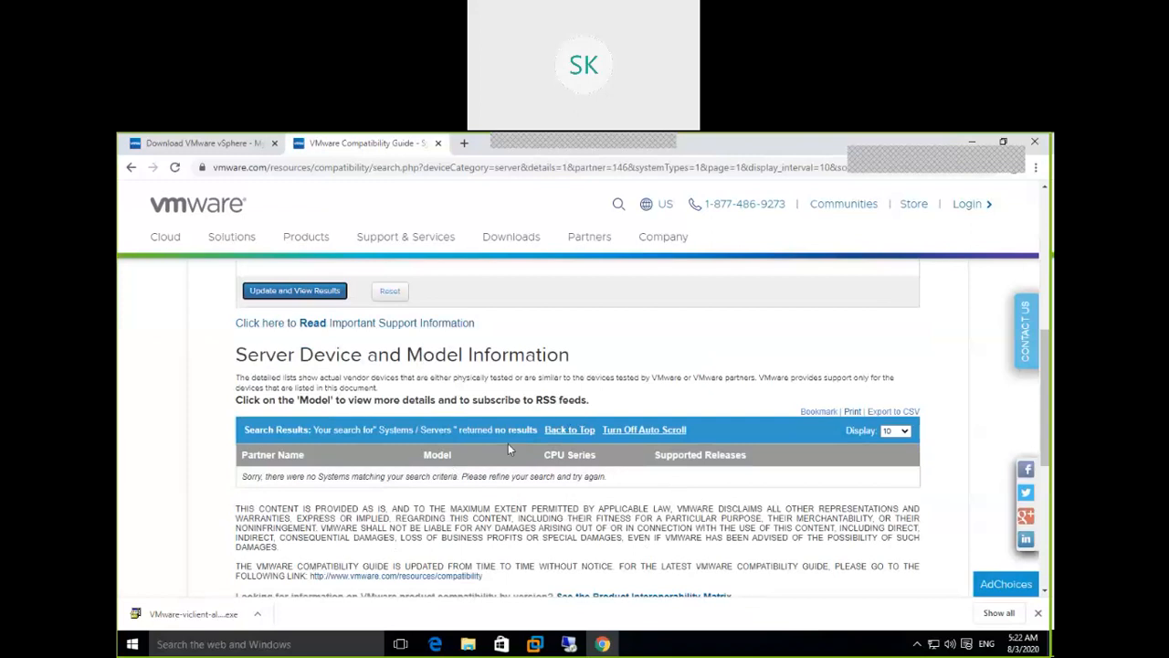
# Change System Type from Blade to All and rerun the Cisco search
pyautogui.scroll(-3, 722, 517)
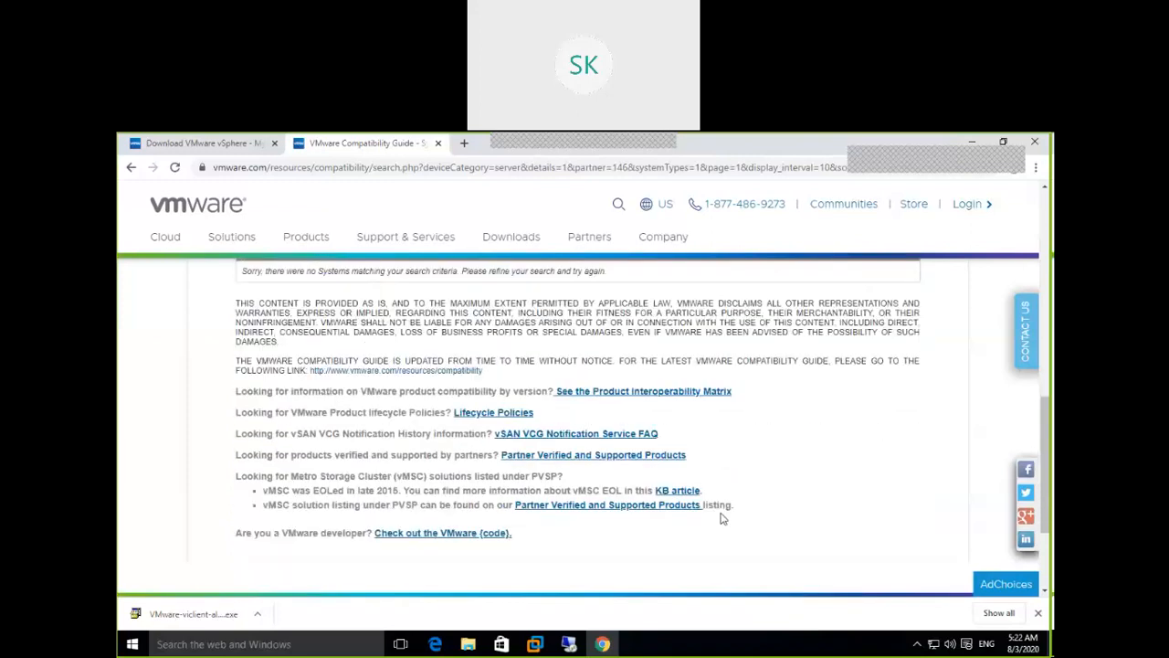
pyautogui.scroll(4, 722, 518)
pyautogui.scroll(2, 722, 517)
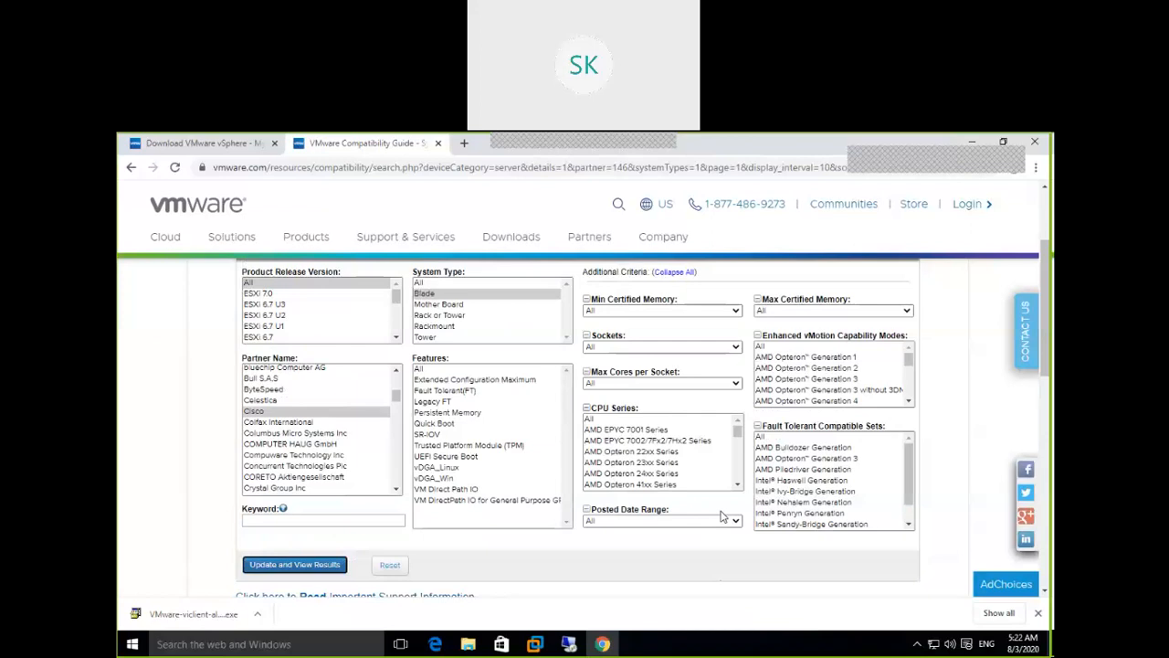
pyautogui.click(568, 341)
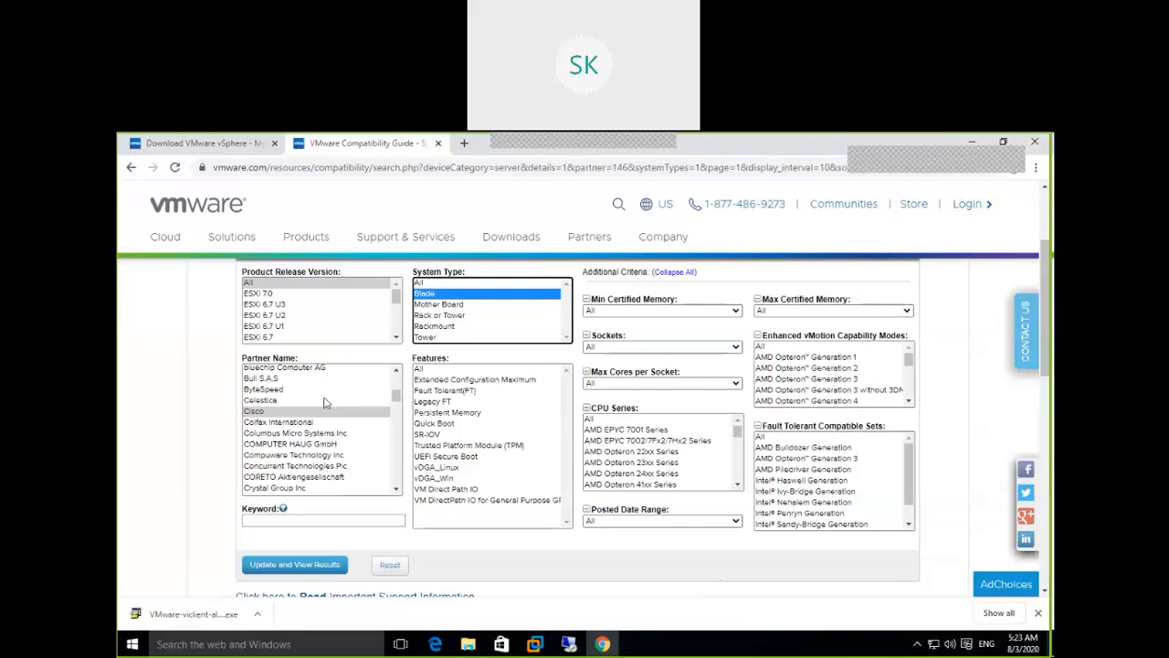
pyautogui.click(445, 284)
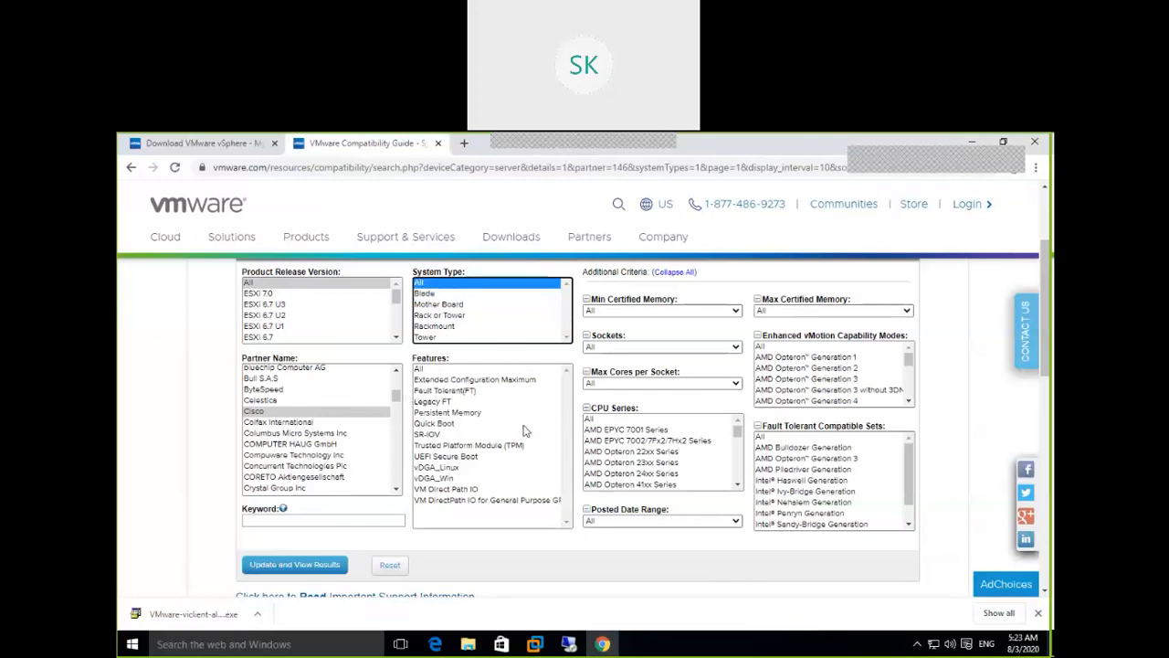
pyautogui.click(301, 568)
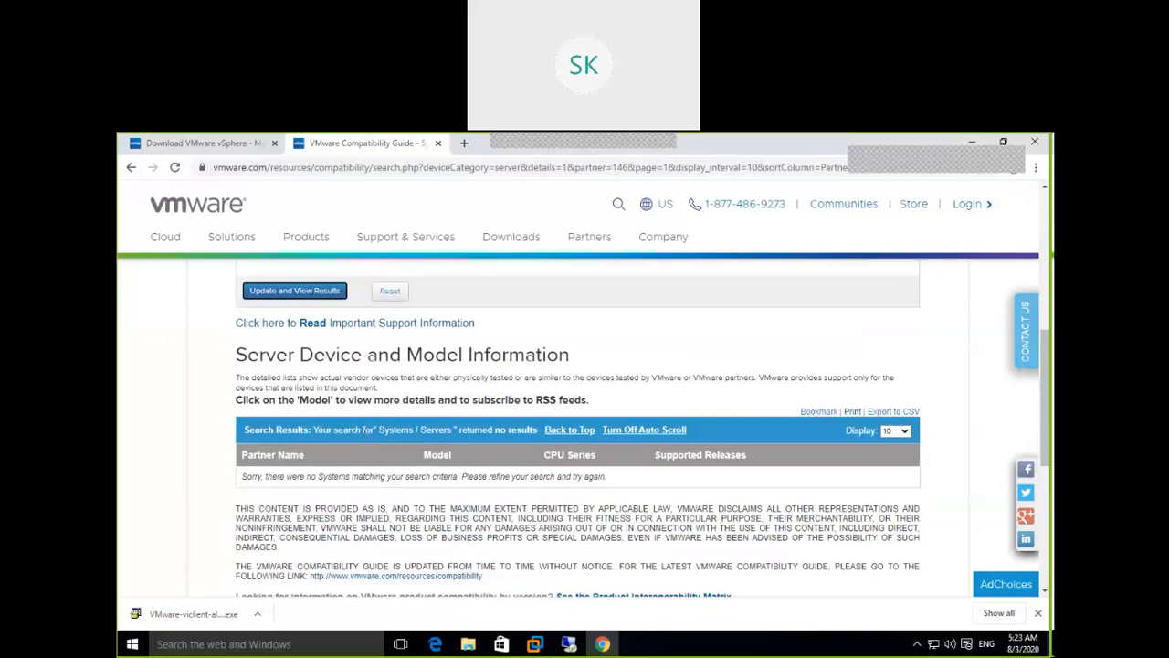
# Select ESXi 6.0 in the Product Release Version list for the Cisco search
pyautogui.click(448, 172)
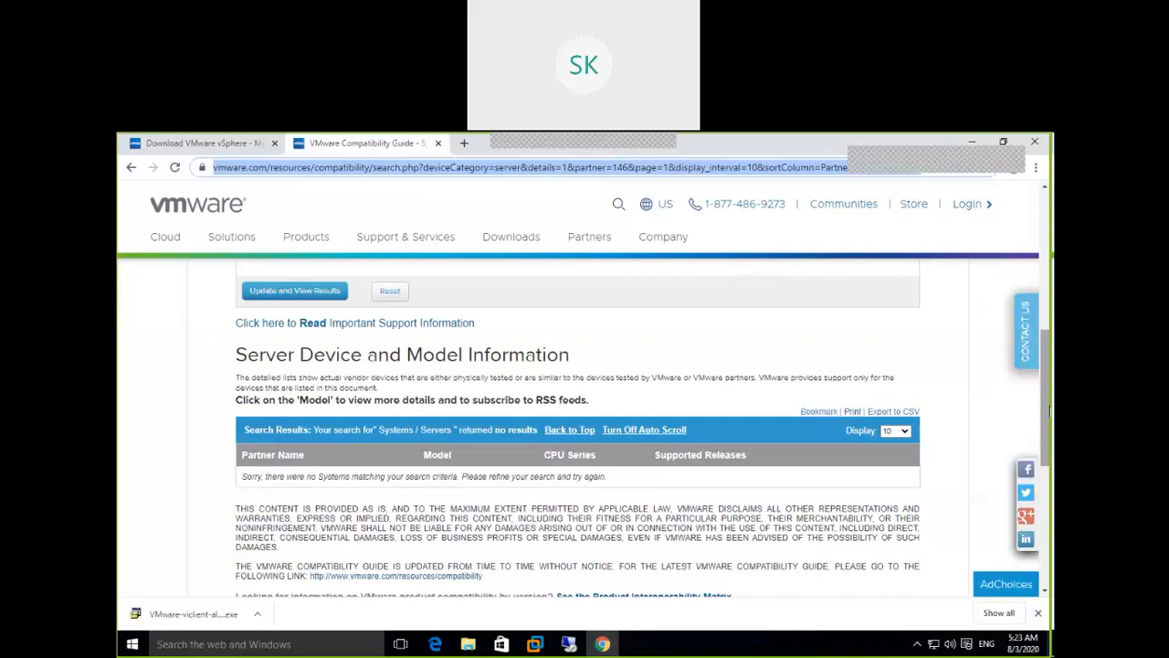
pyautogui.moveTo(1050, 413); pyautogui.dragTo(1050, 318)
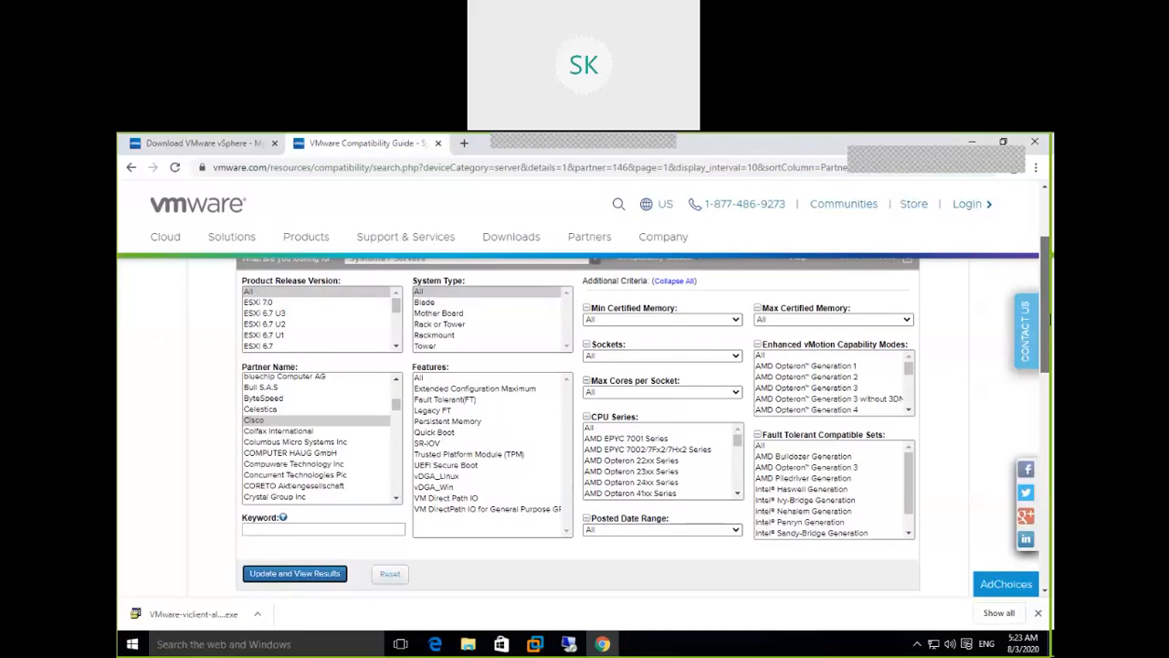
pyautogui.moveTo(1050, 318); pyautogui.dragTo(1050, 311)
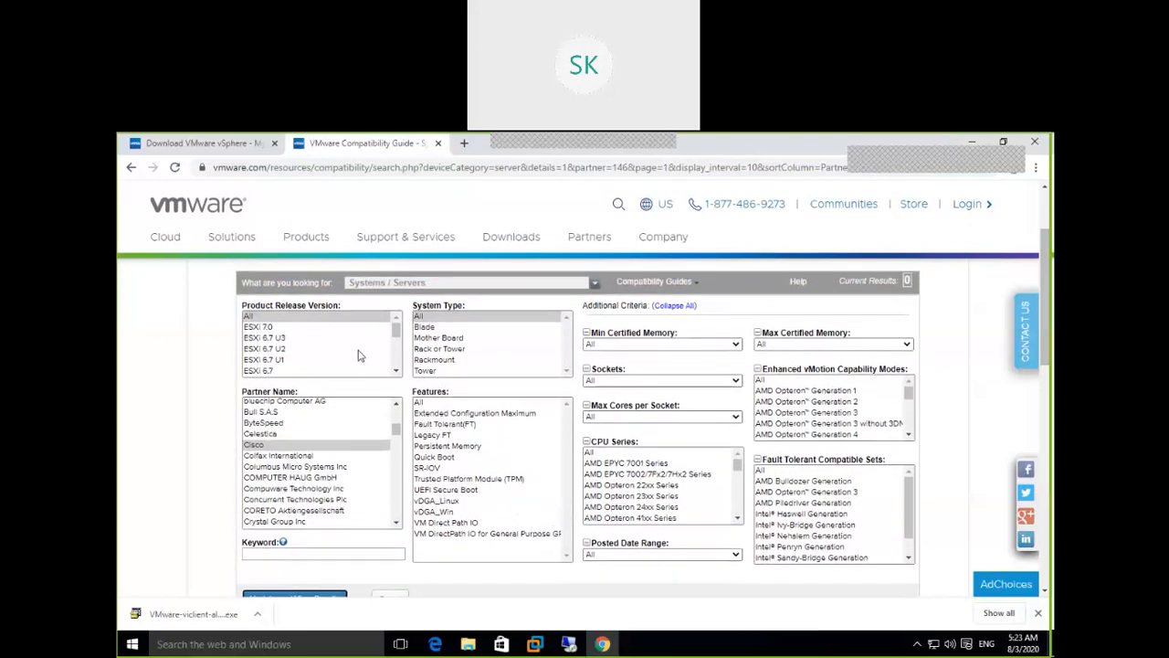
pyautogui.click(396, 371)
pyautogui.click(397, 370)
pyautogui.click(396, 371)
pyautogui.scroll(1, 397, 366)
pyautogui.click(271, 329)
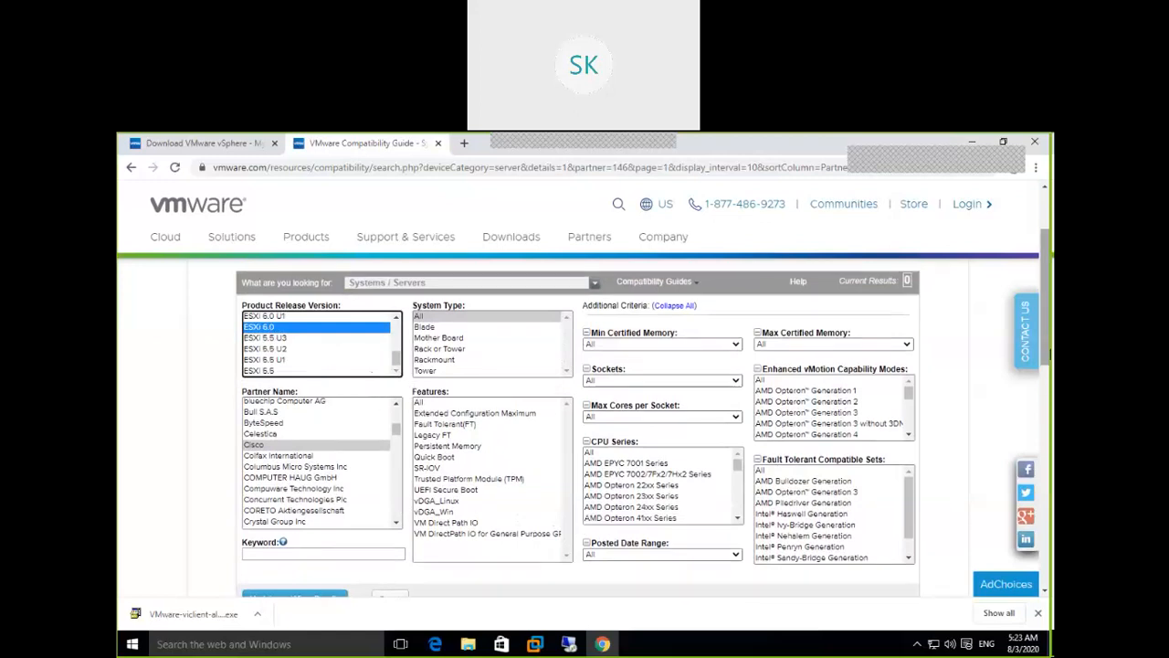
pyautogui.moveTo(1049, 358); pyautogui.dragTo(1049, 366)
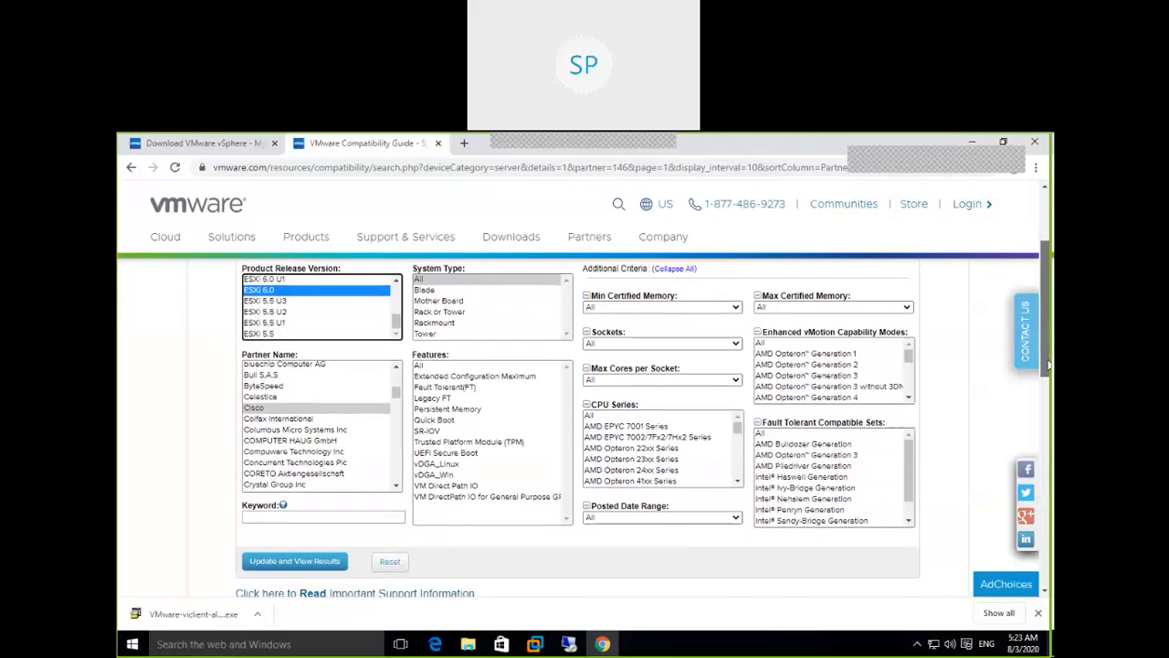
pyautogui.moveTo(1049, 367)
pyautogui.mouseDown()
pyautogui.moveTo(1047, 429)
pyautogui.moveTo(1049, 325)
pyautogui.moveTo(1049, 357)
pyautogui.mouseUp()
# Update the results to list the 67 Cisco servers supported on ESXi 6.0
pyautogui.click(308, 546)
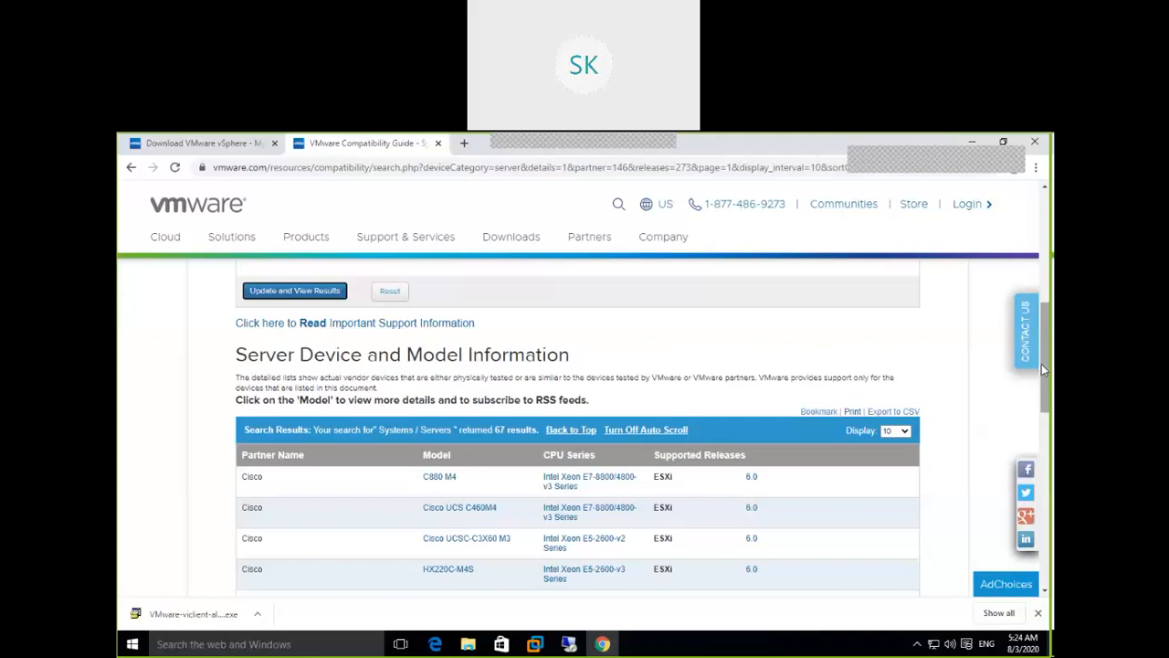
pyautogui.moveTo(1047, 355); pyautogui.dragTo(1047, 325)
# Go to the Download VMware vSphere page and select version 6.0
pyautogui.click(201, 146)
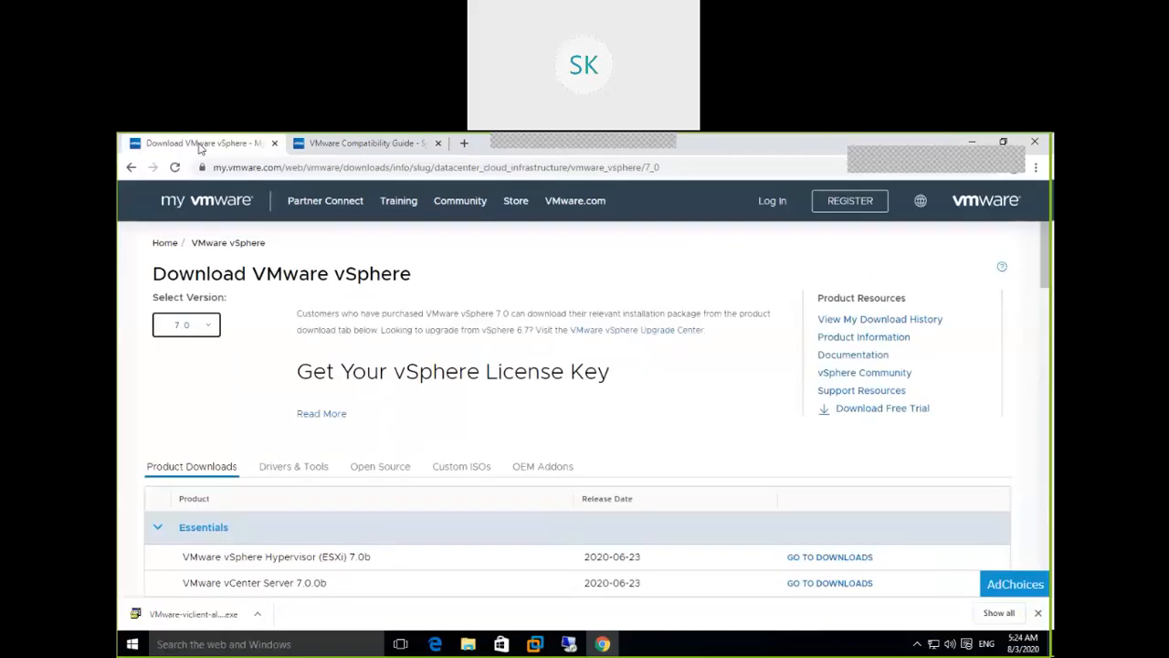
pyautogui.click(211, 329)
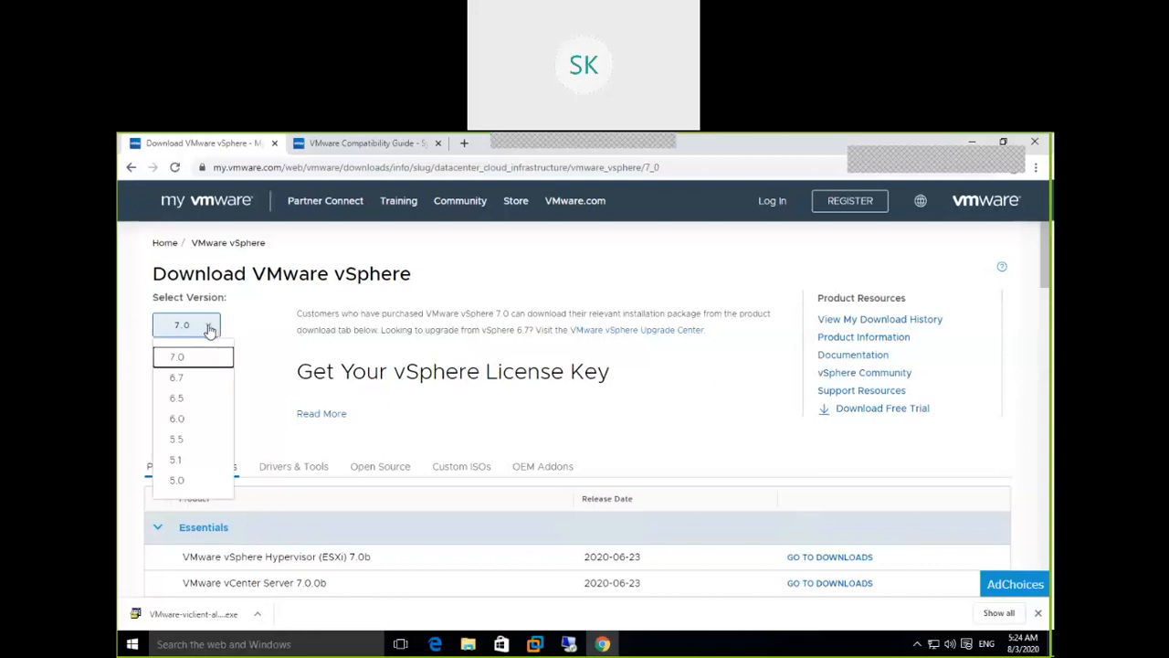
pyautogui.click(185, 420)
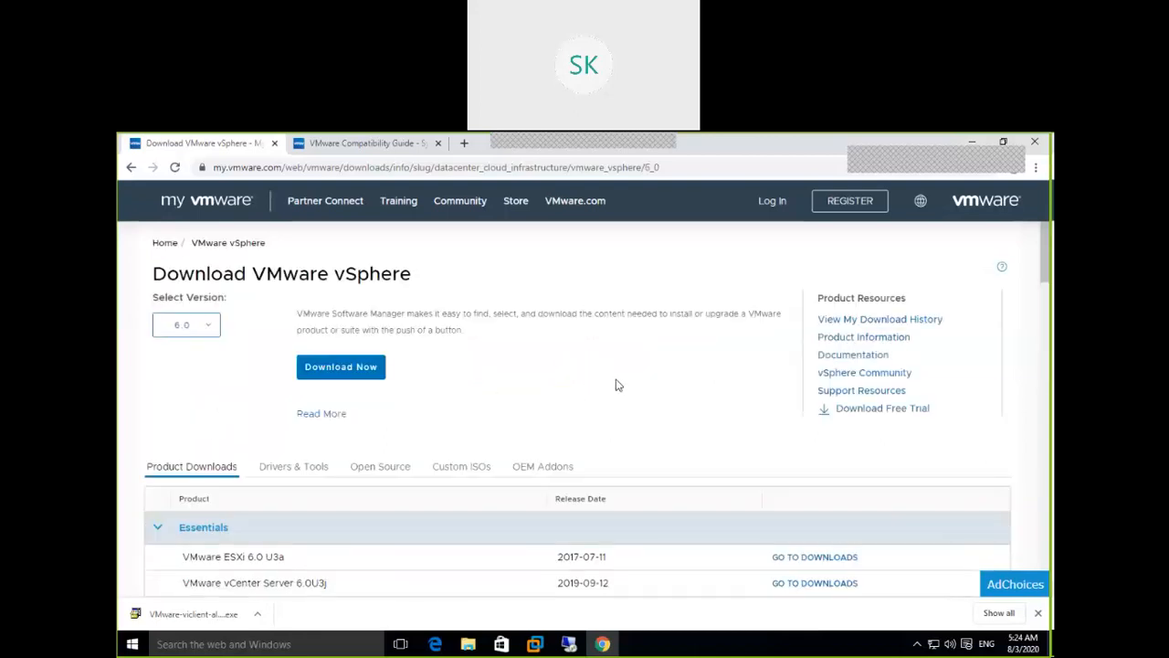
pyautogui.scroll(-1, 616, 384)
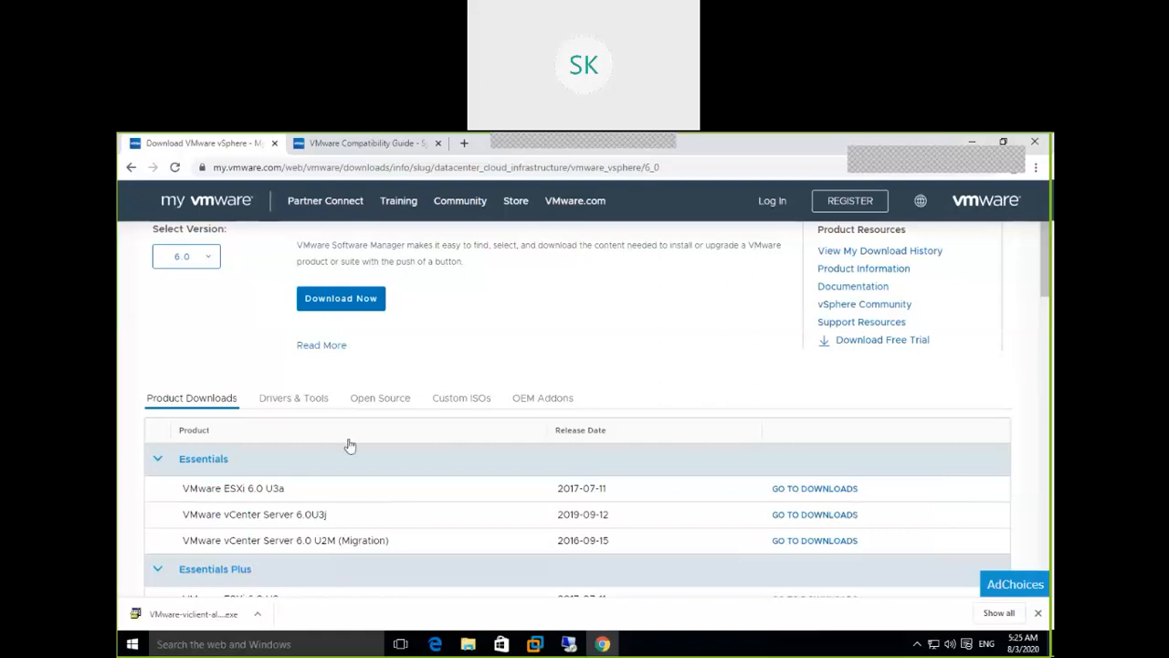
# Collapse the Essentials, Essentials Plus, Standard, Enterprise, Enterprise Plus and Desktop groups
pyautogui.click(157, 460)
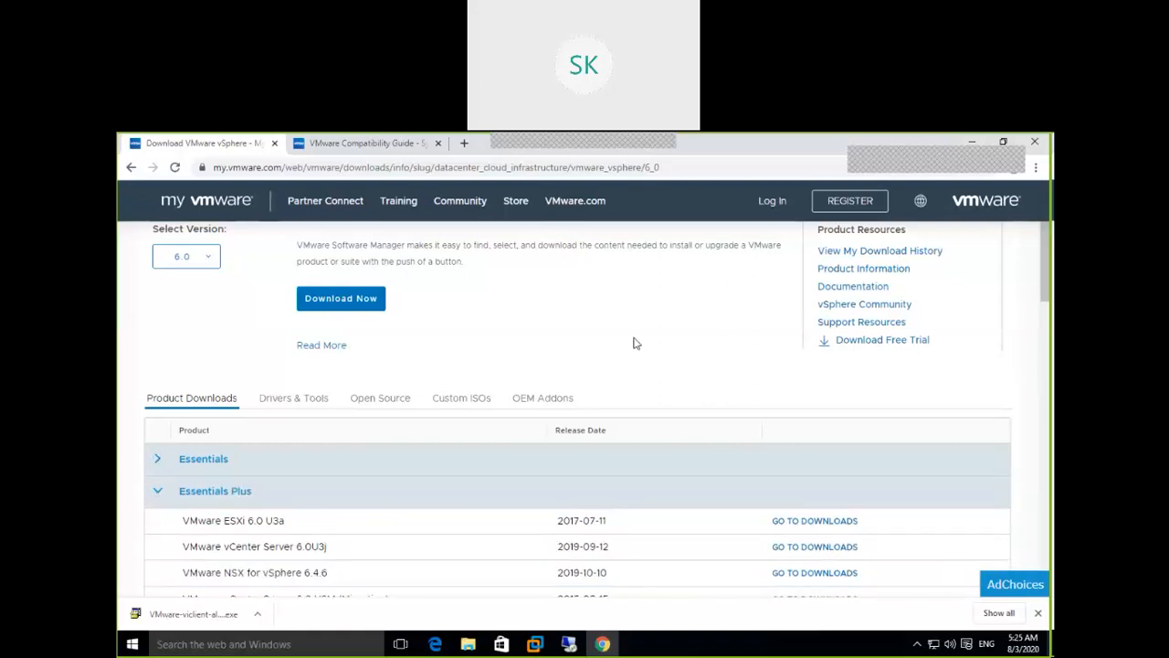
pyautogui.scroll(-1, 633, 343)
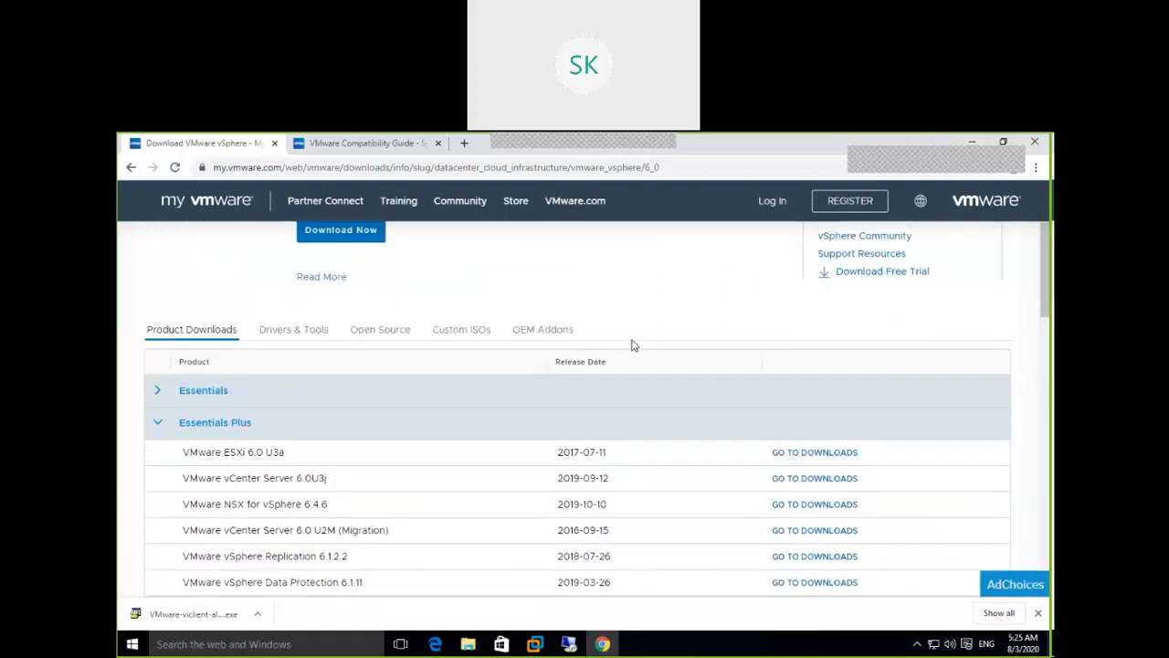
pyautogui.click(156, 426)
pyautogui.scroll(-1, 563, 358)
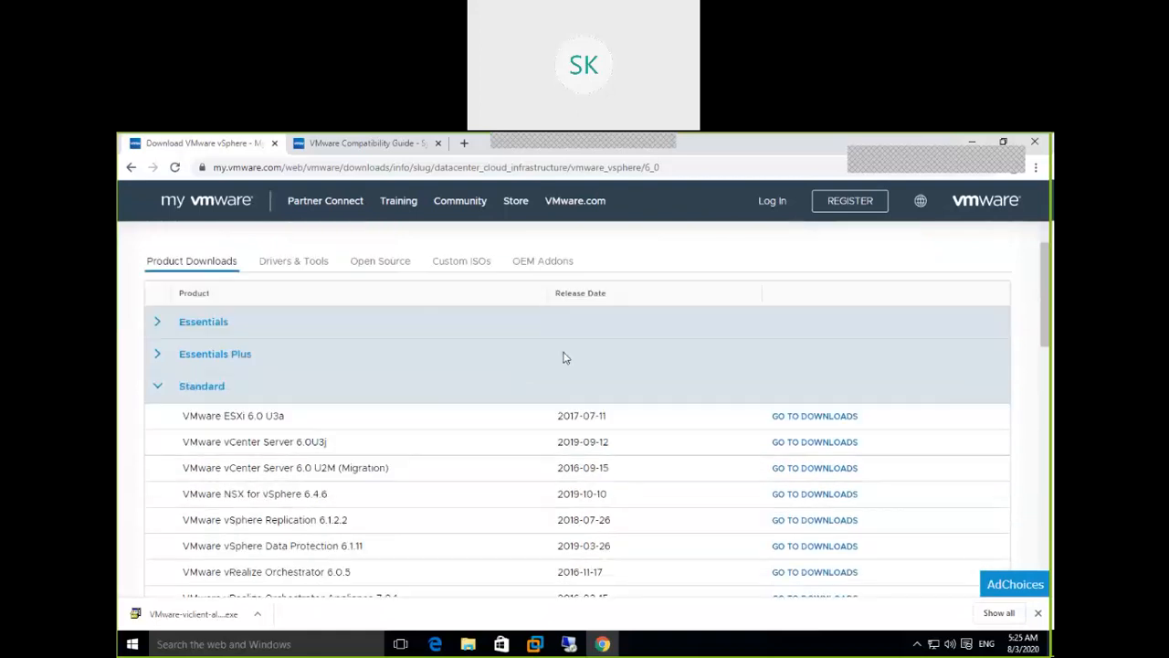
pyautogui.click(157, 388)
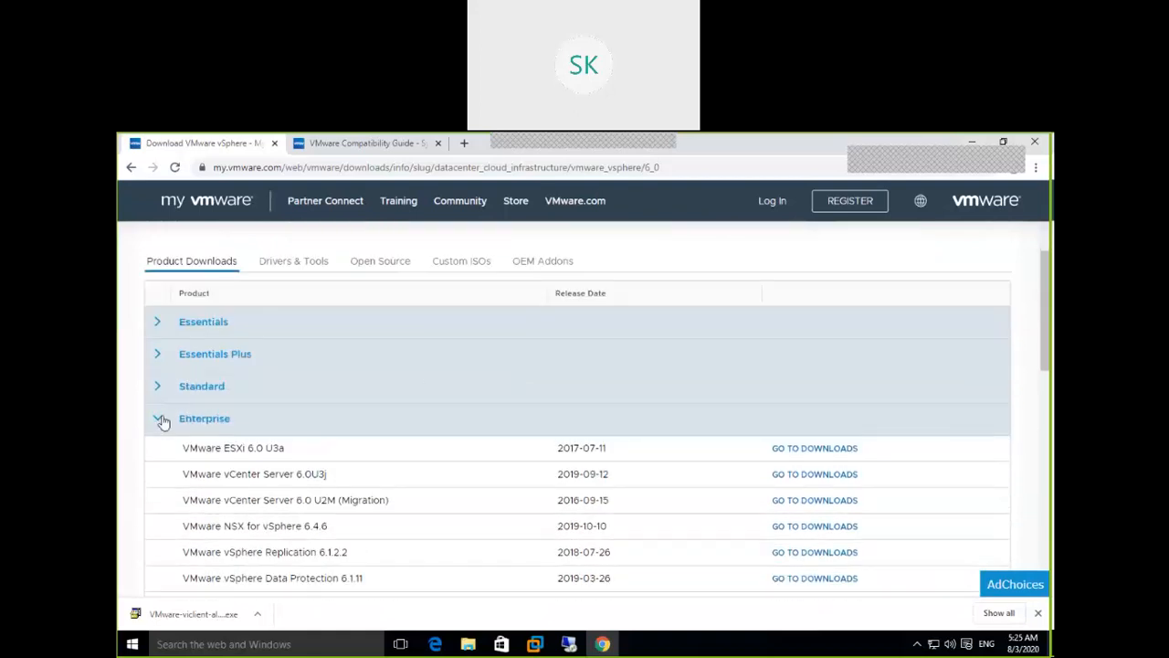
pyautogui.click(162, 426)
pyautogui.click(159, 457)
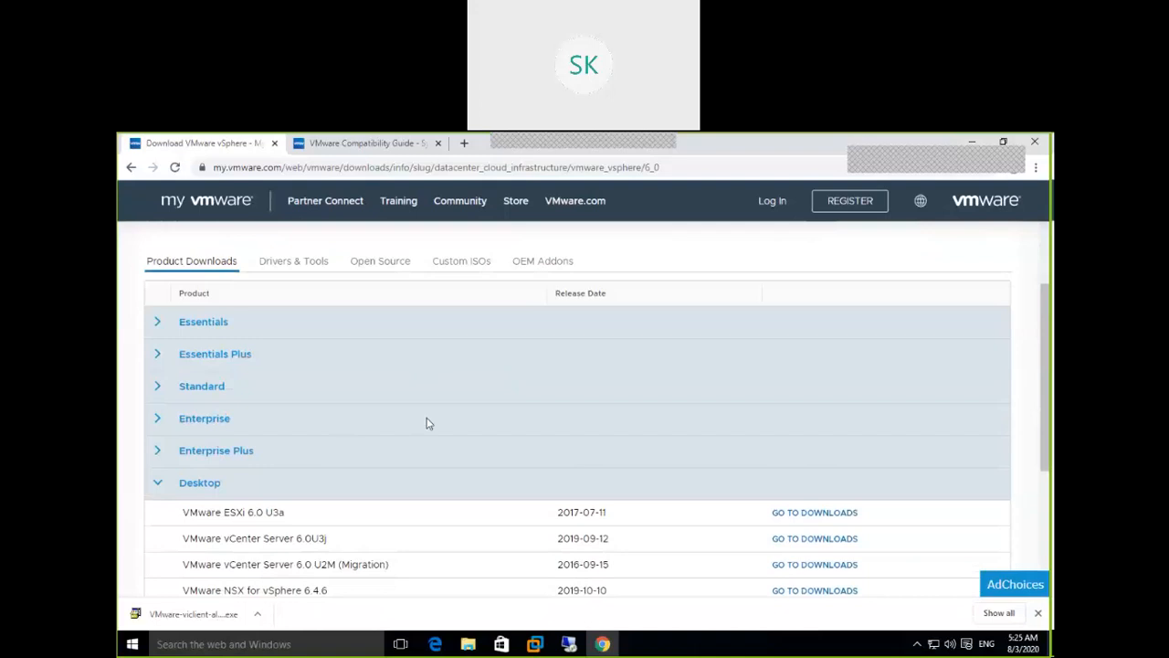
pyautogui.scroll(-3, 406, 414)
pyautogui.click(163, 279)
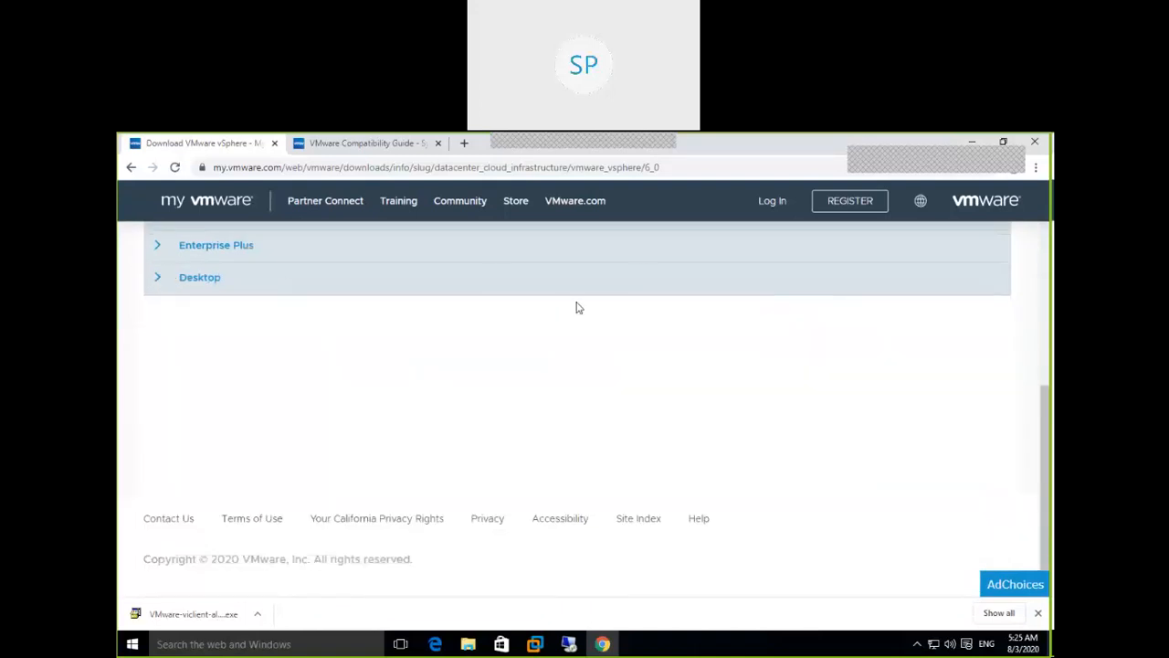
pyautogui.scroll(3, 690, 482)
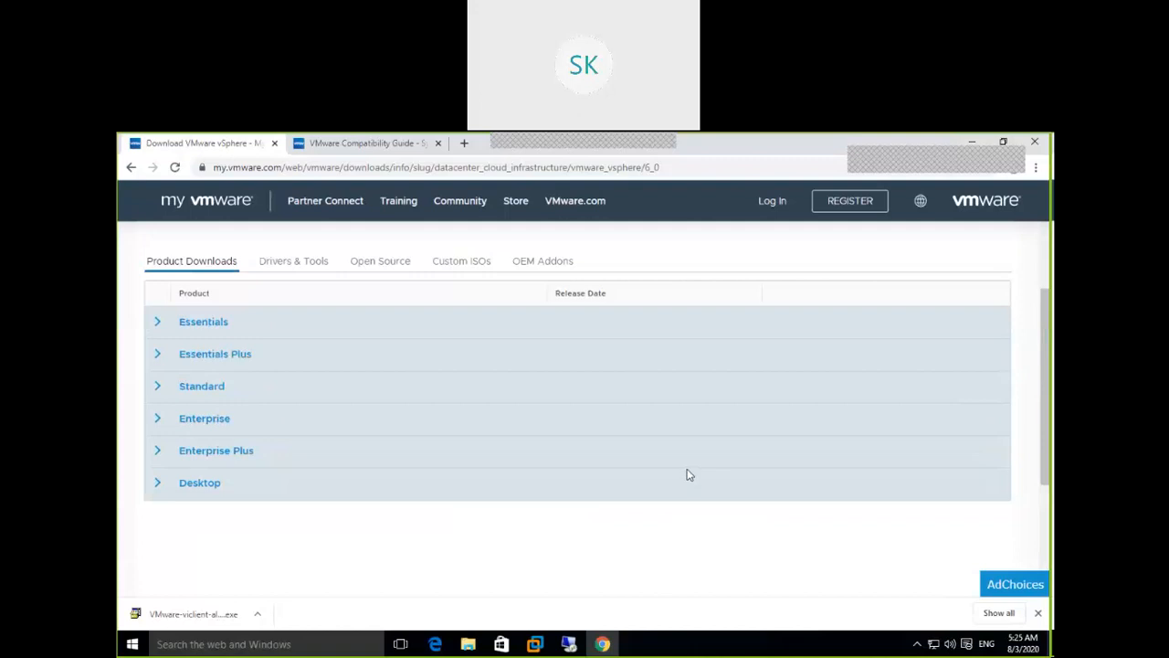
pyautogui.scroll(1, 690, 475)
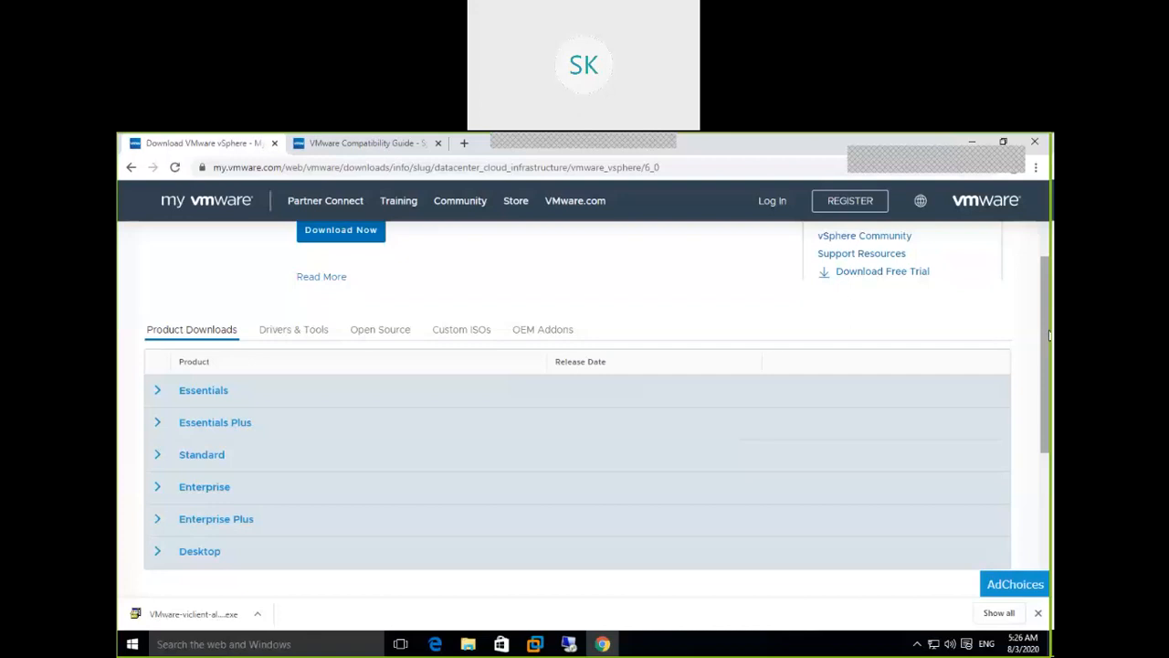
# Expand Enterprise Plus and browse its downloads, including ESXi 6.0 U3a and vCenter Server 6.0U3j
pyautogui.click(162, 518)
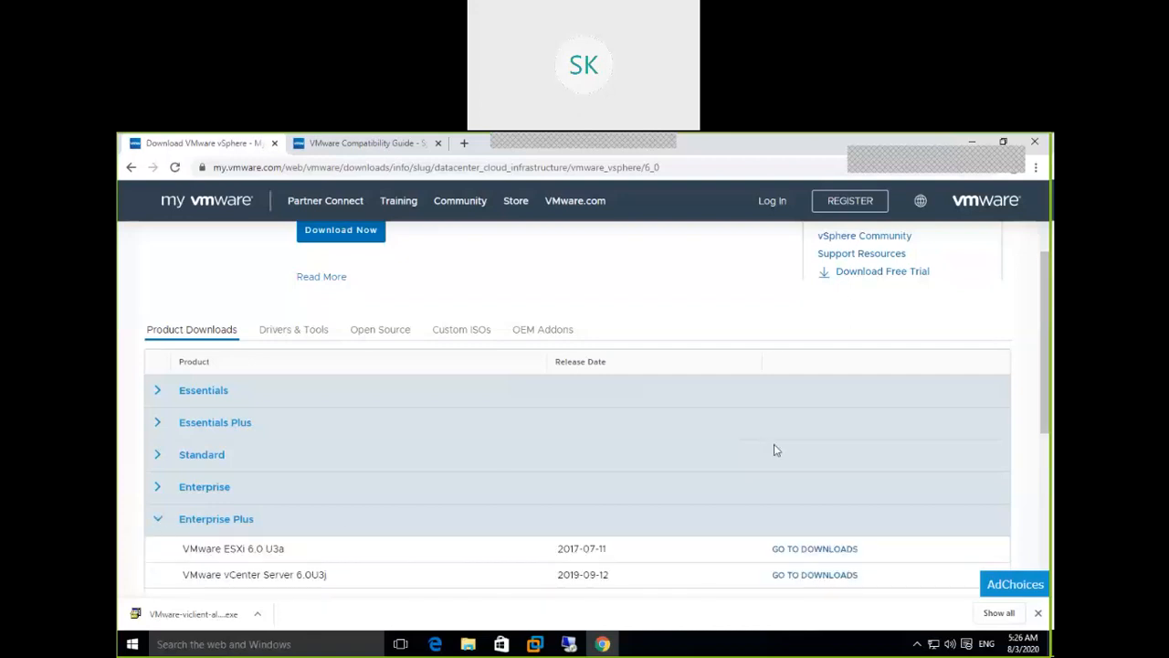
pyautogui.scroll(-1, 775, 450)
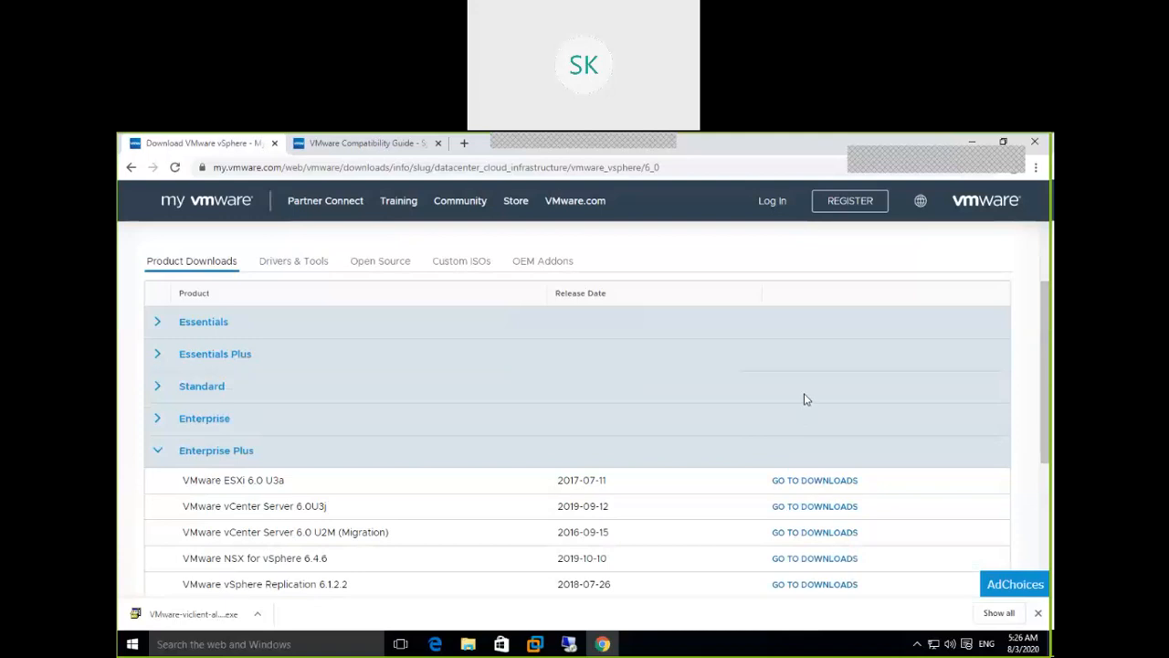
pyautogui.scroll(-1, 806, 399)
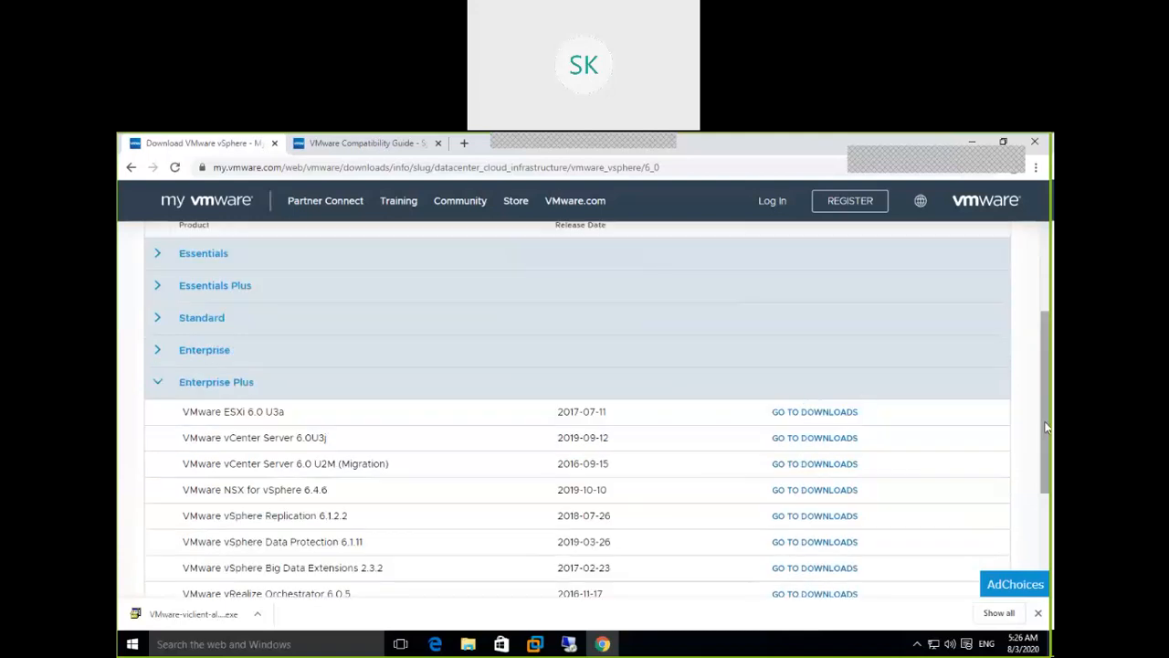
pyautogui.scroll(-1, 1040, 454)
pyautogui.scroll(-1, 1040, 454)
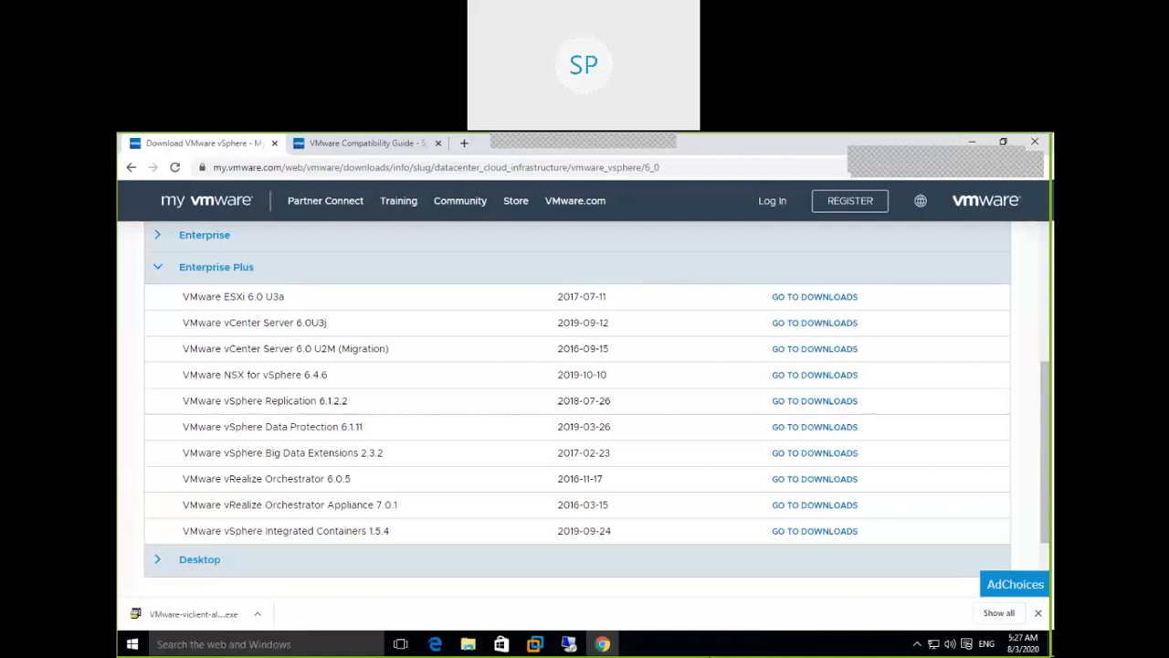
pyautogui.click(816, 297)
pyautogui.scroll(-1, 791, 327)
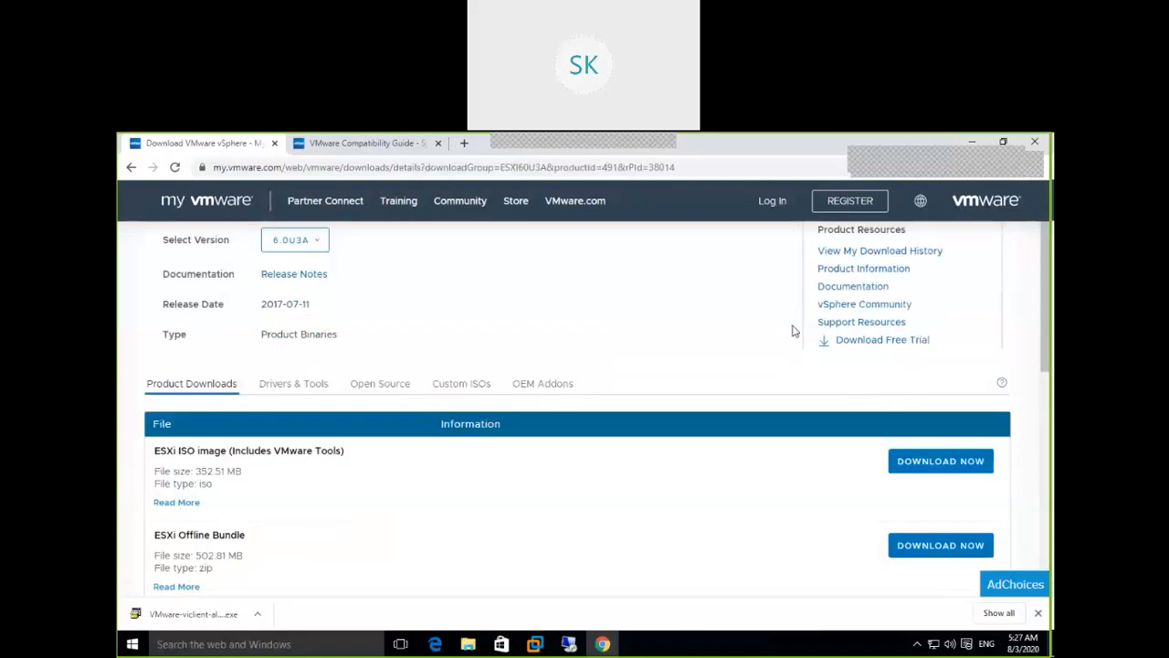
pyautogui.scroll(-1, 793, 330)
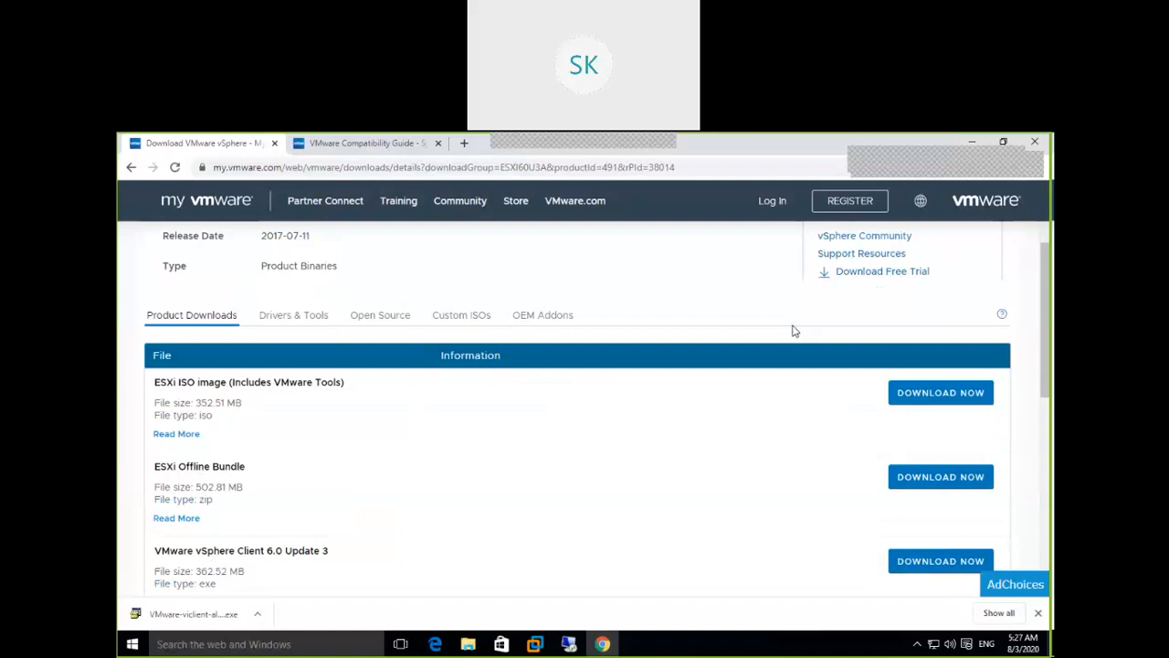
pyautogui.moveTo(1050, 293); pyautogui.dragTo(1050, 324)
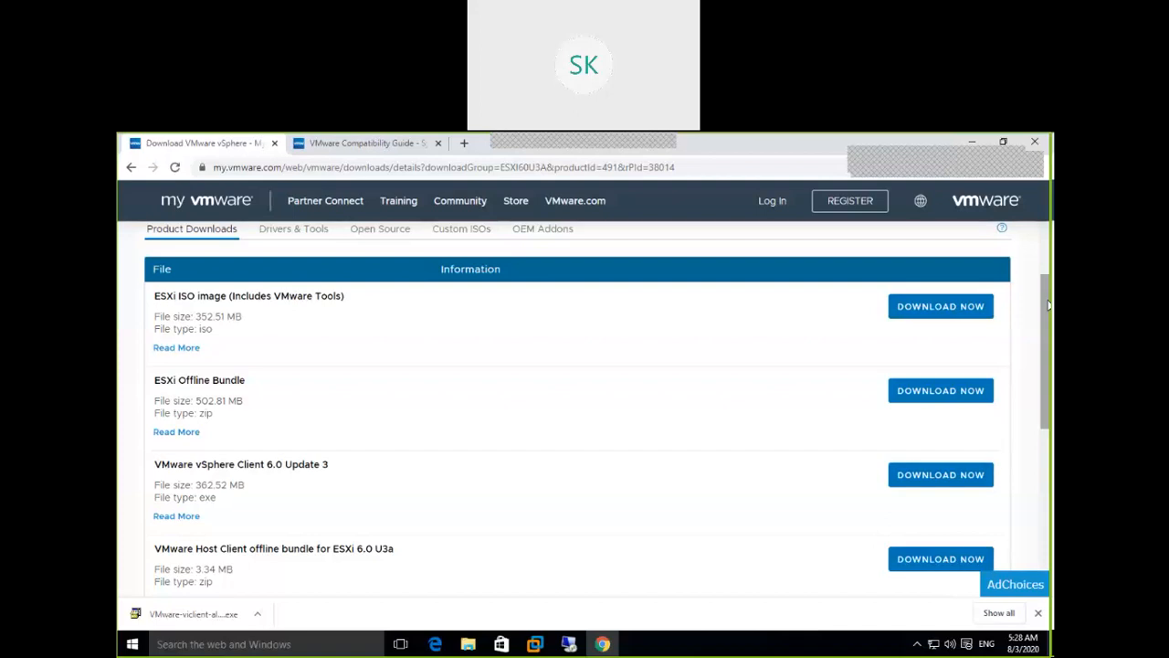
pyautogui.moveTo(1049, 306); pyautogui.dragTo(1049, 304)
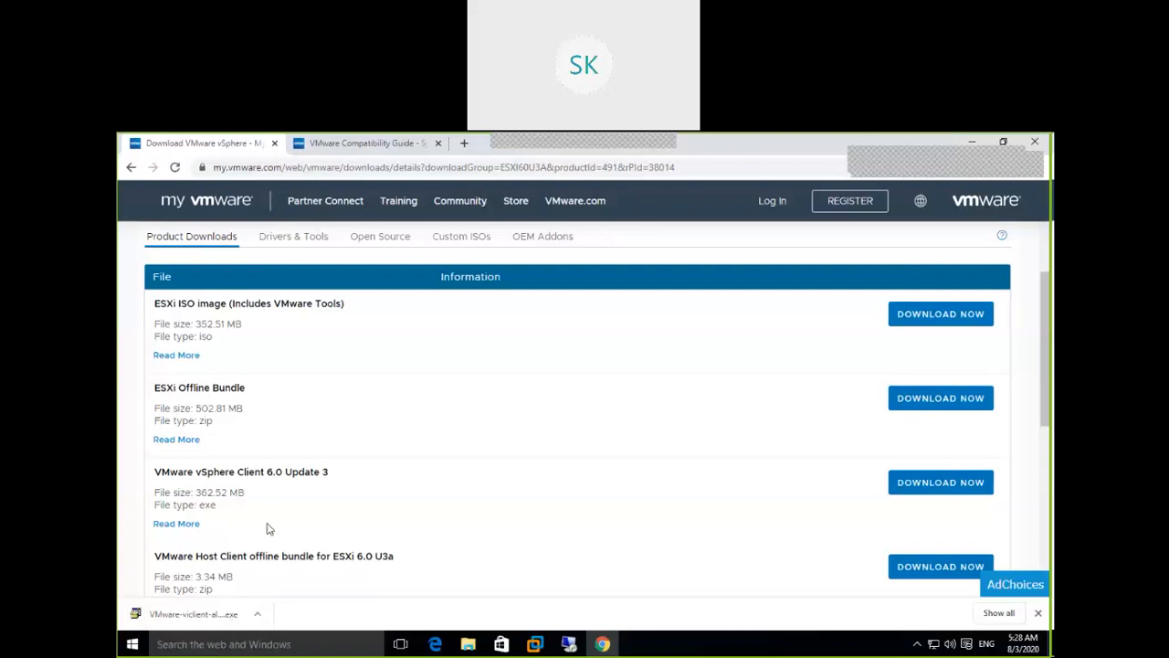
# Show the downloaded VMware-viclient-all-6.0.0 installer in Downloads and cut it
pyautogui.click(258, 616)
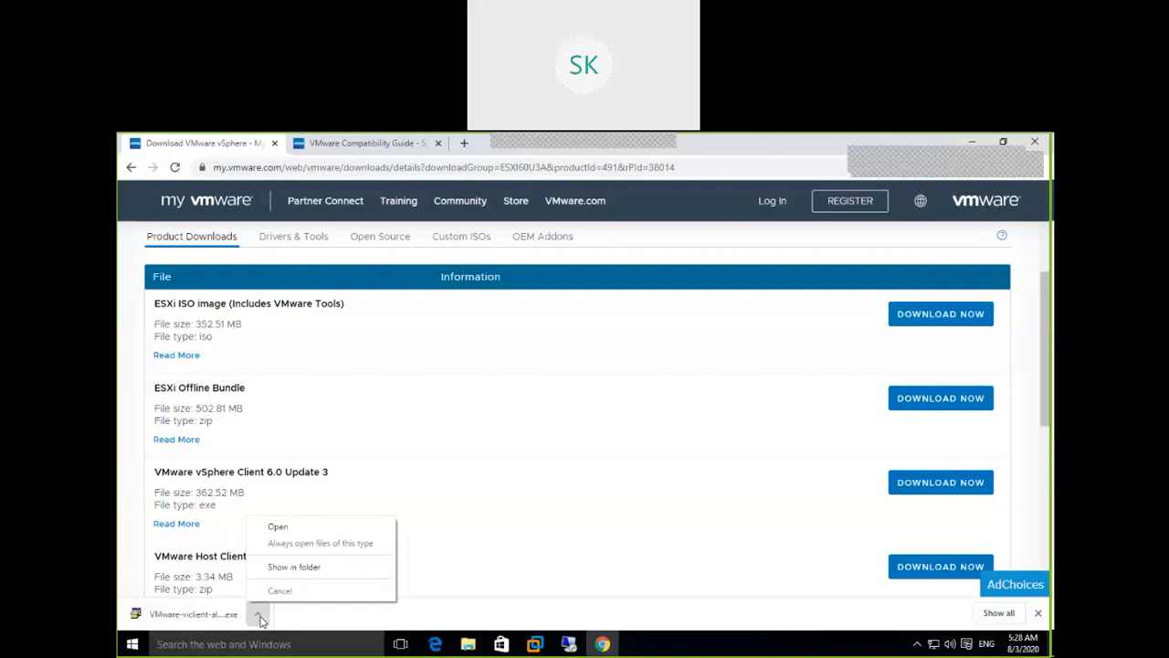
pyautogui.click(292, 567)
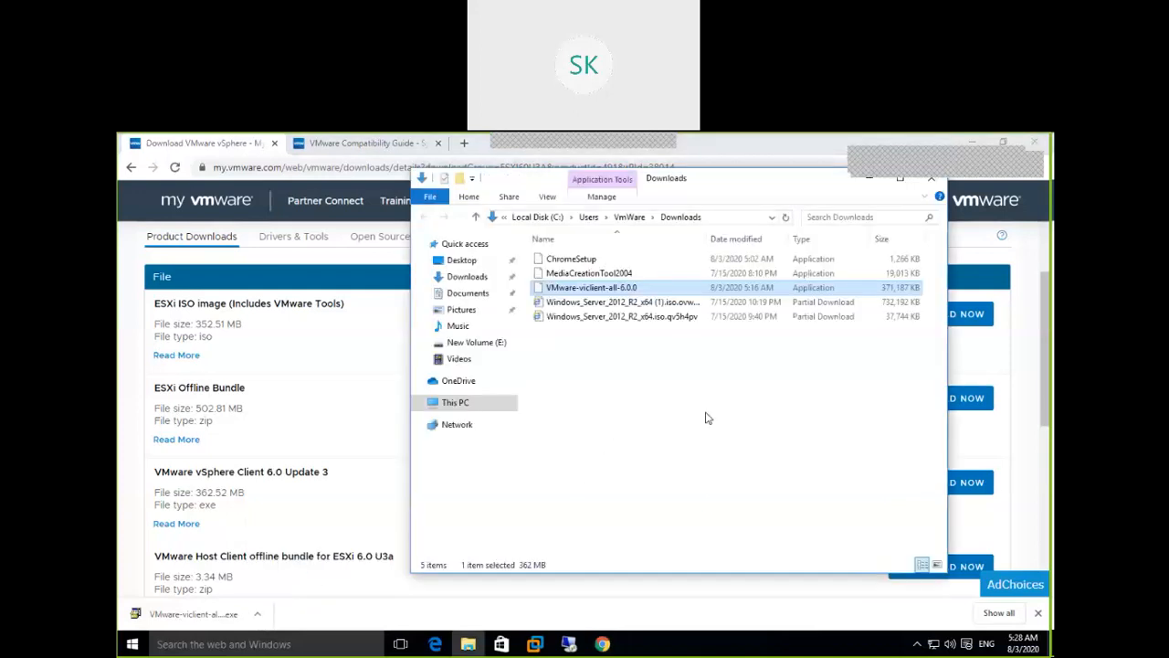
pyautogui.rightClick(625, 289)
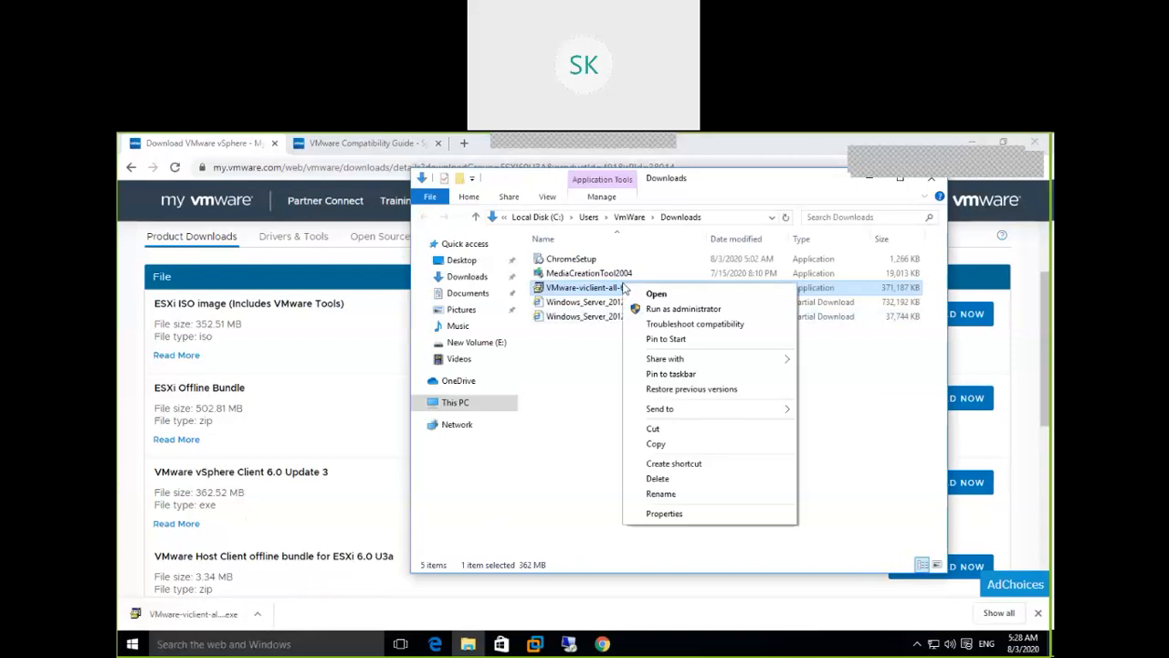
pyautogui.click(687, 429)
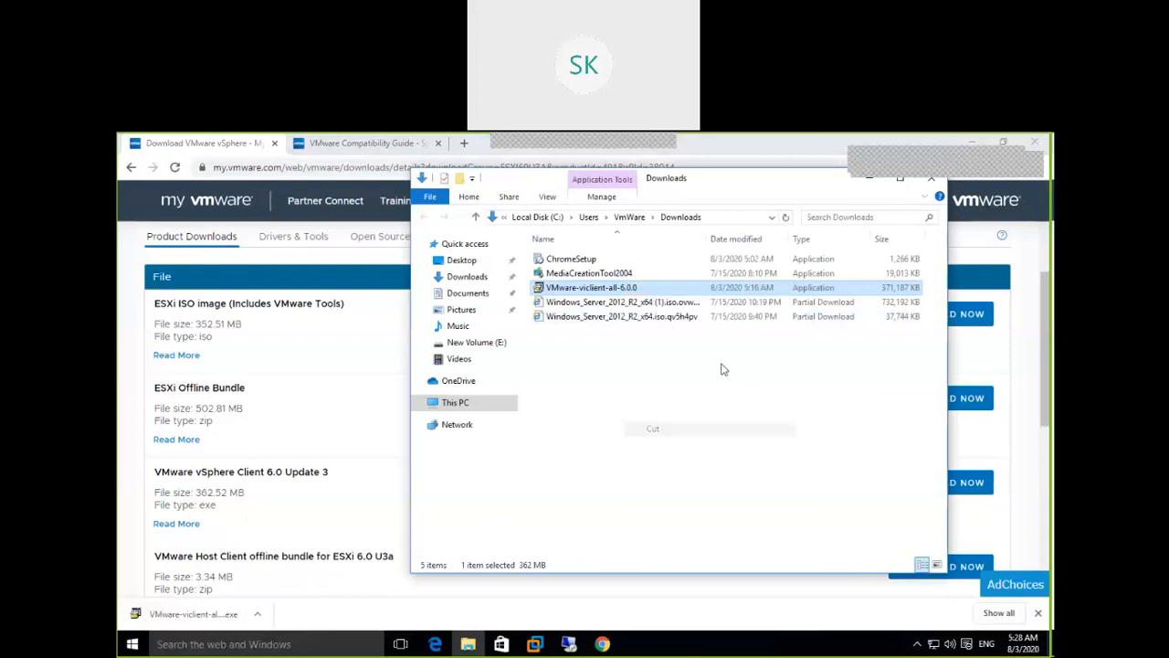
# Paste the installer onto the desktop, replacing the existing copy
pyautogui.click(972, 143)
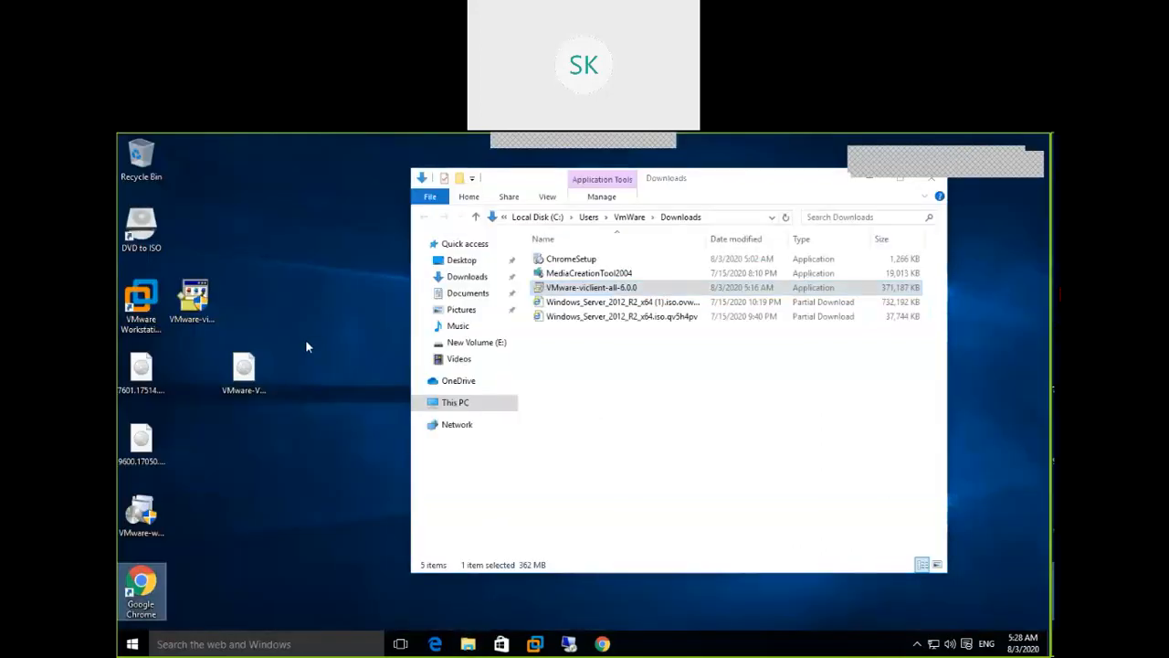
pyautogui.rightClick(305, 339)
pyautogui.click(343, 400)
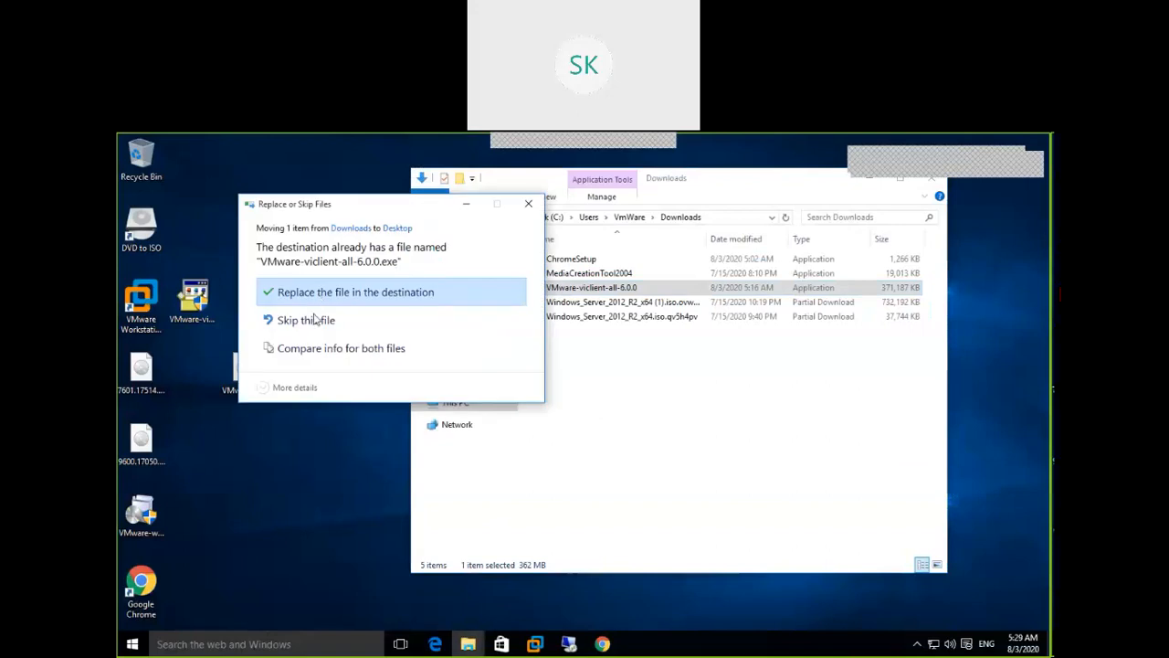
pyautogui.click(347, 294)
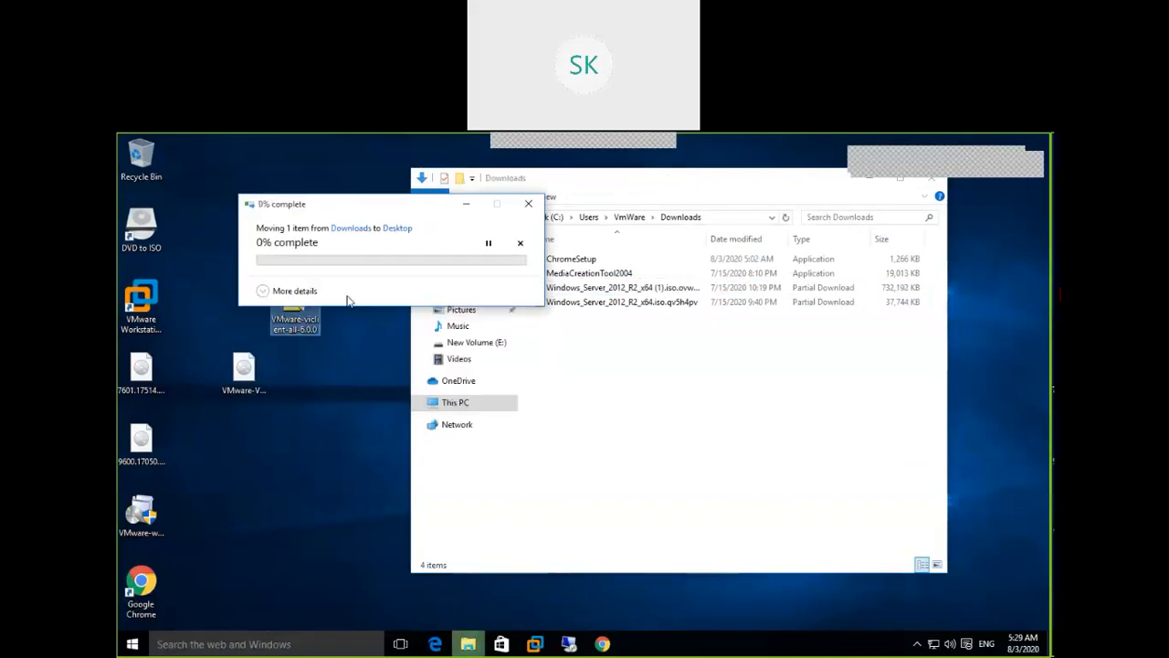
pyautogui.rightClick(300, 305)
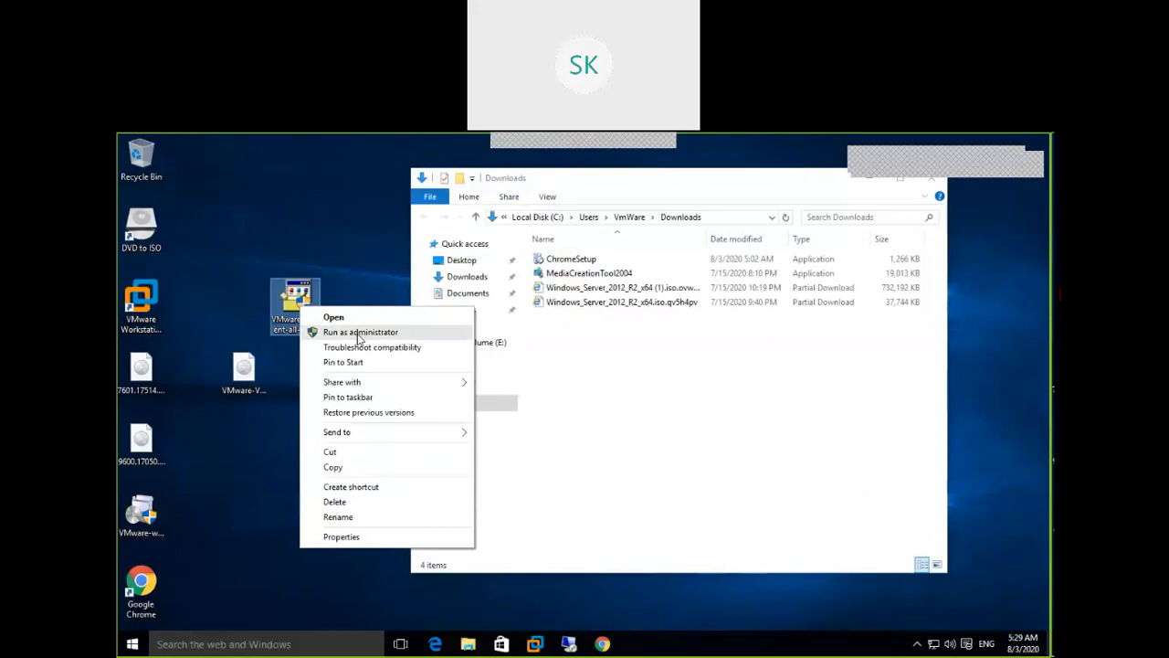
# Run the desktop vSphere Client installer as administrator to bring up the UAC prompt
pyautogui.click(427, 340)
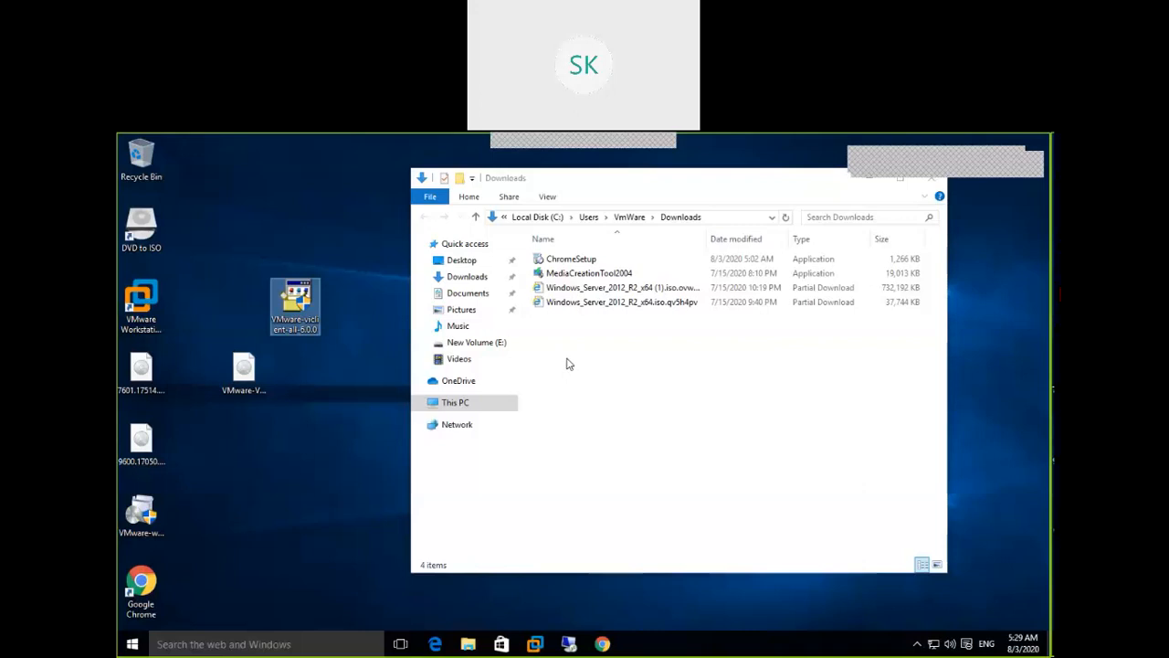
pyautogui.moveTo(773, 182); pyautogui.dragTo(777, 208)
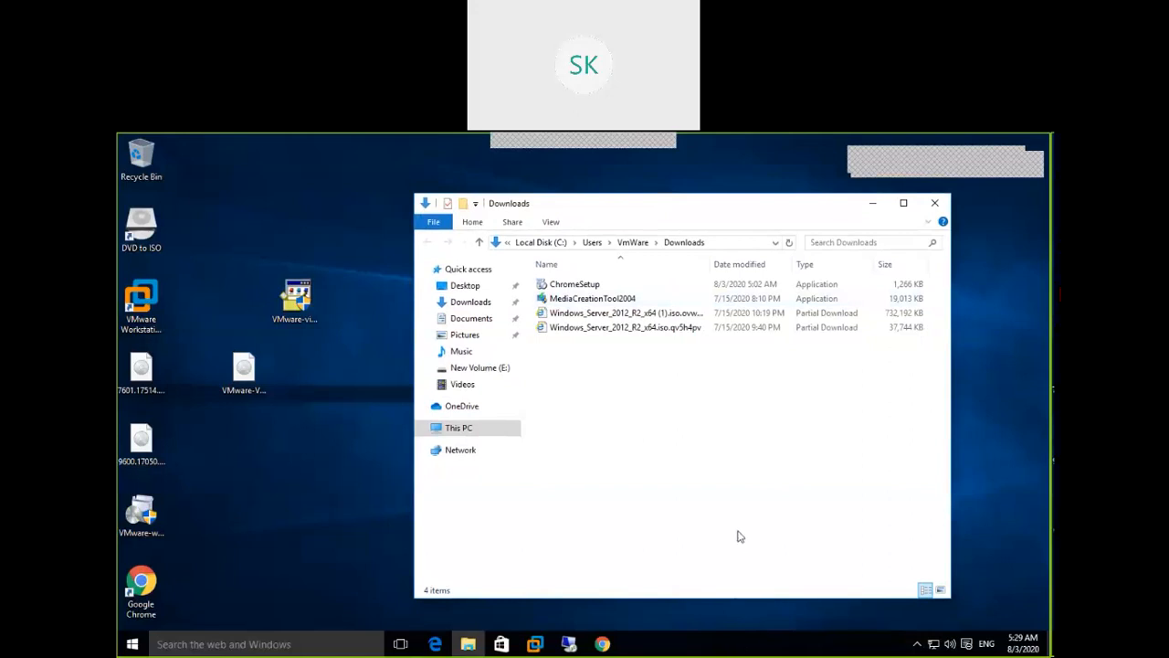
pyautogui.rightClick(744, 647)
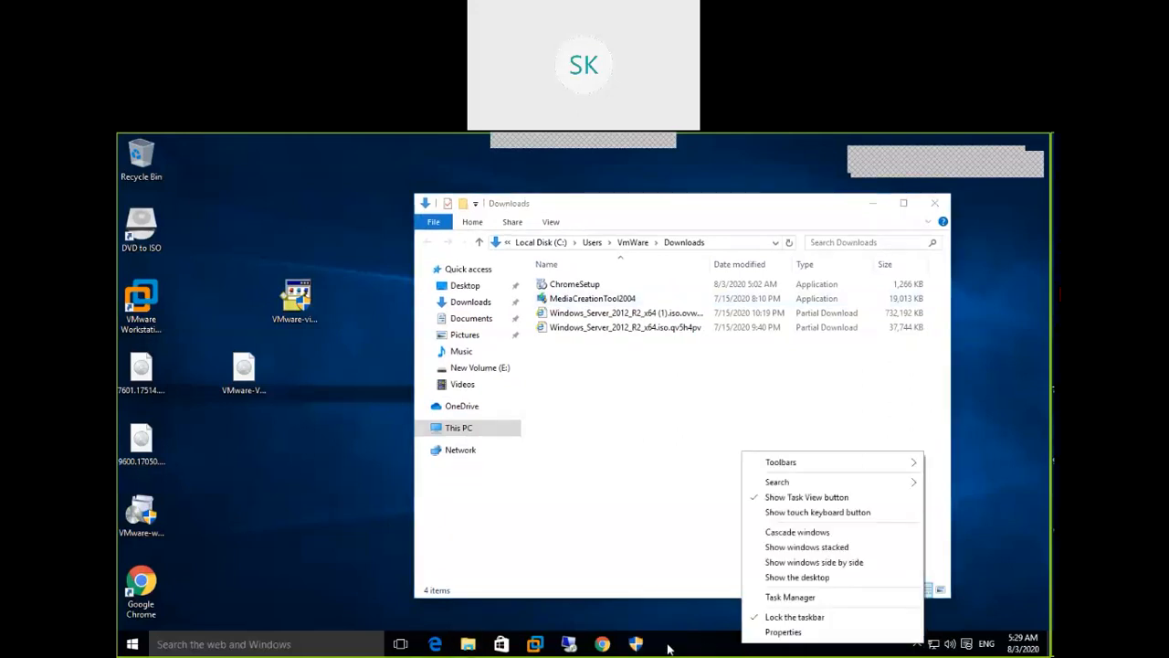
pyautogui.click(637, 644)
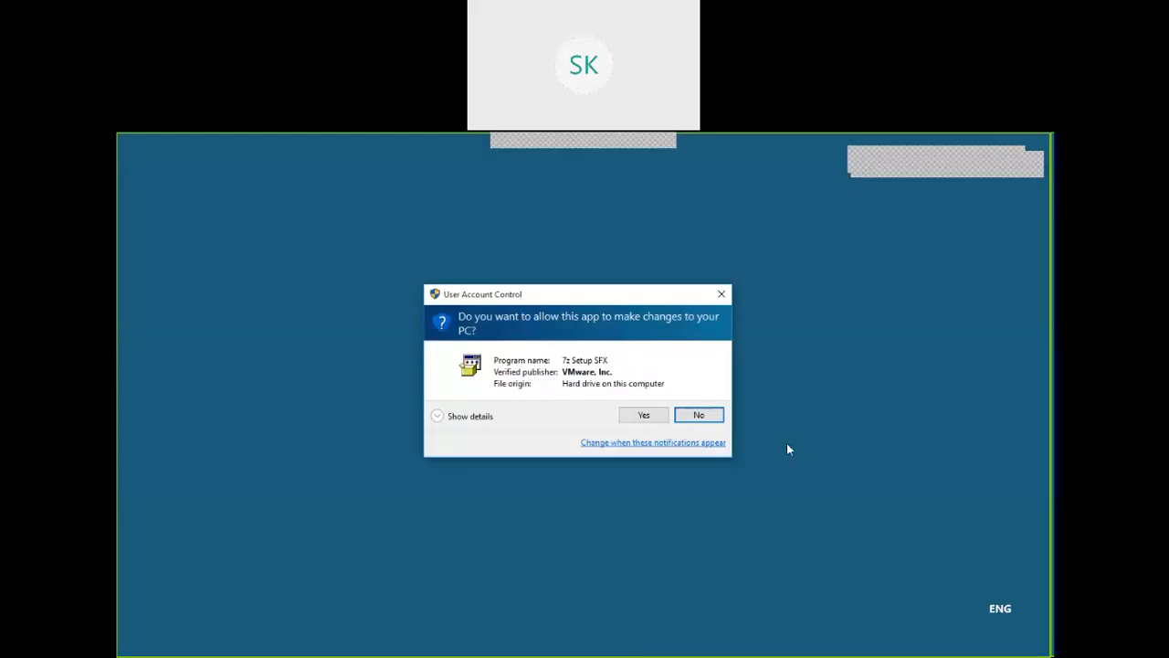
# Allow the installer in User Account Control and confirm English (United States) as its language
pyautogui.click(644, 415)
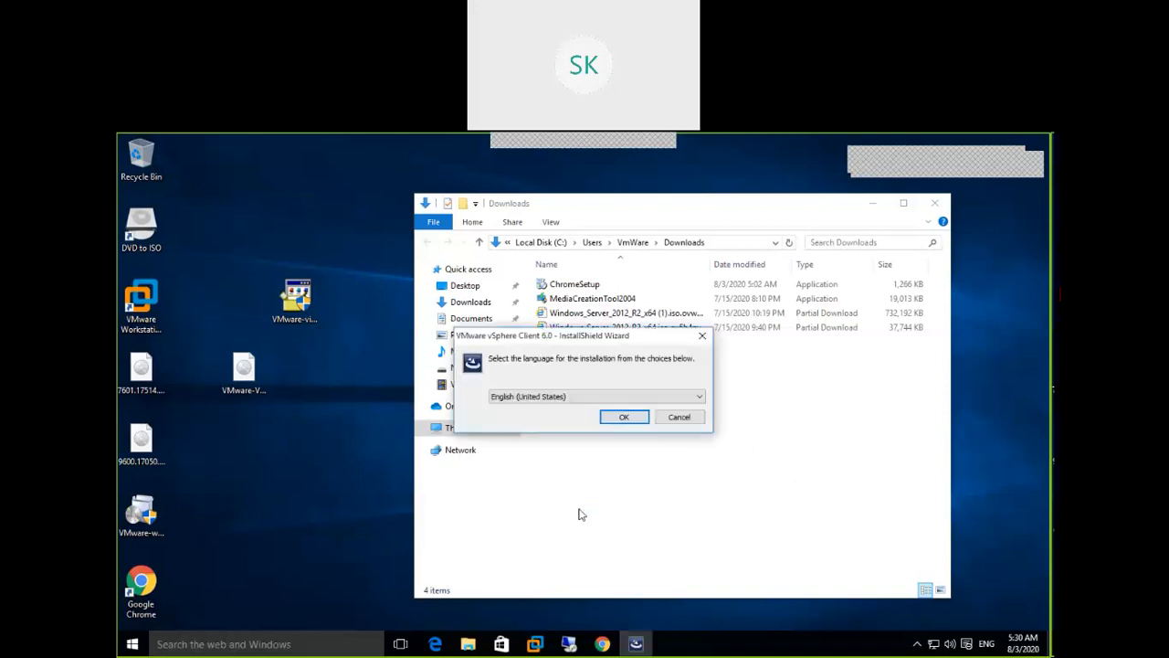
pyautogui.click(618, 419)
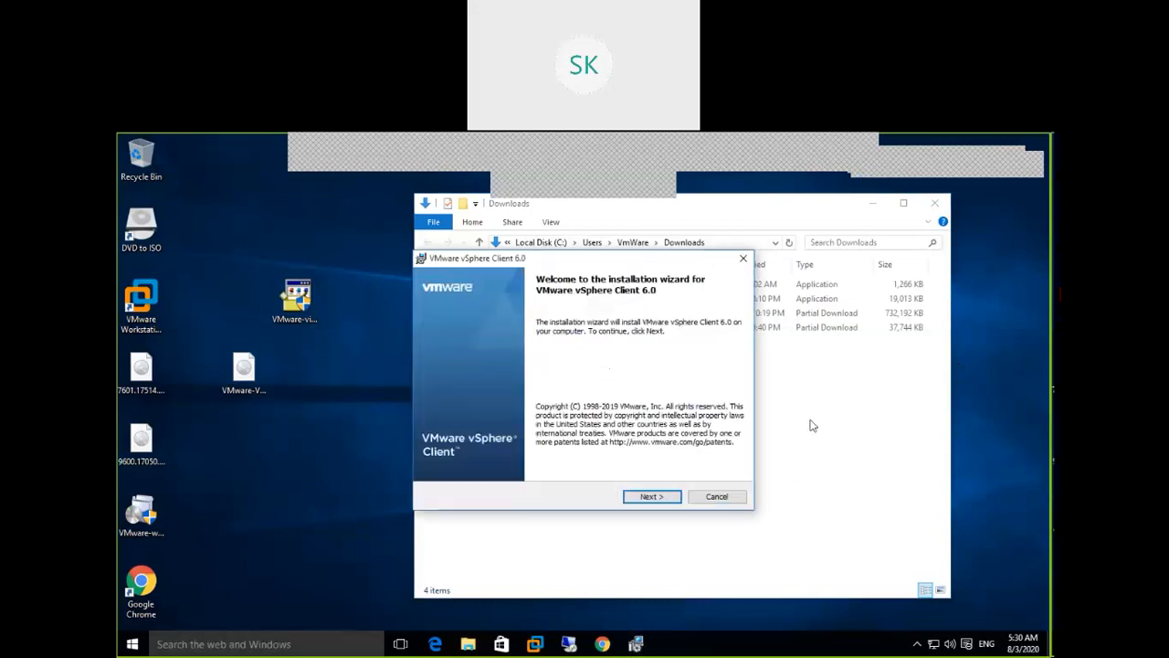
# Accept the licence terms and install vSphere Client 6.0 into the default Program Files folder
pyautogui.click(651, 497)
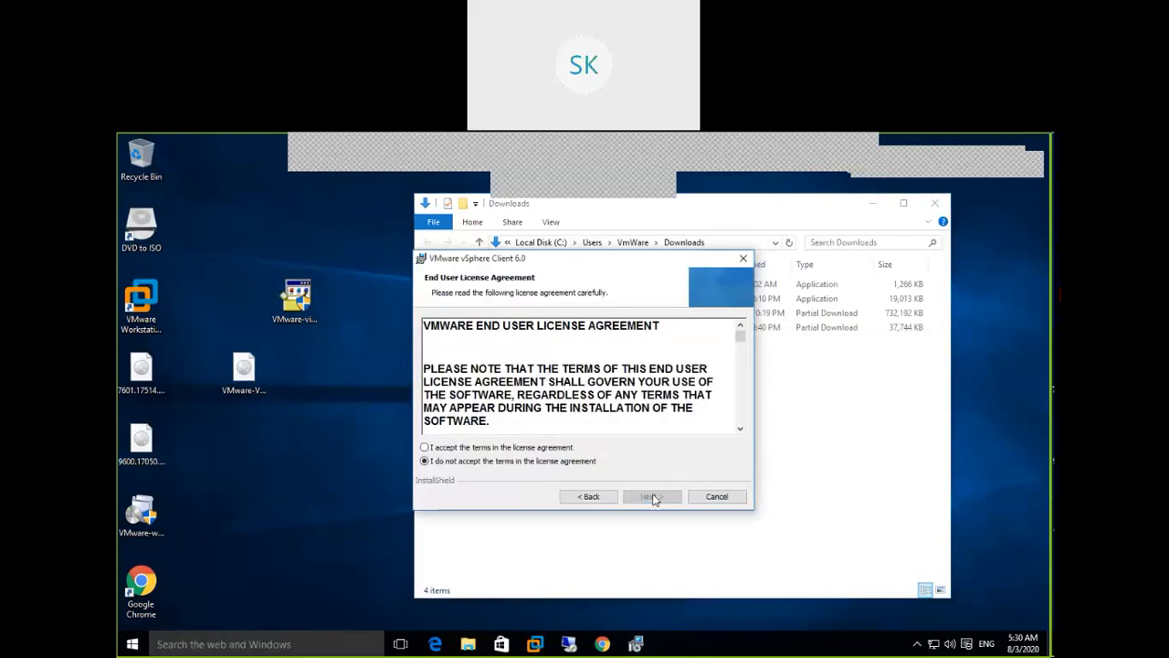
pyautogui.click(555, 449)
pyautogui.click(666, 499)
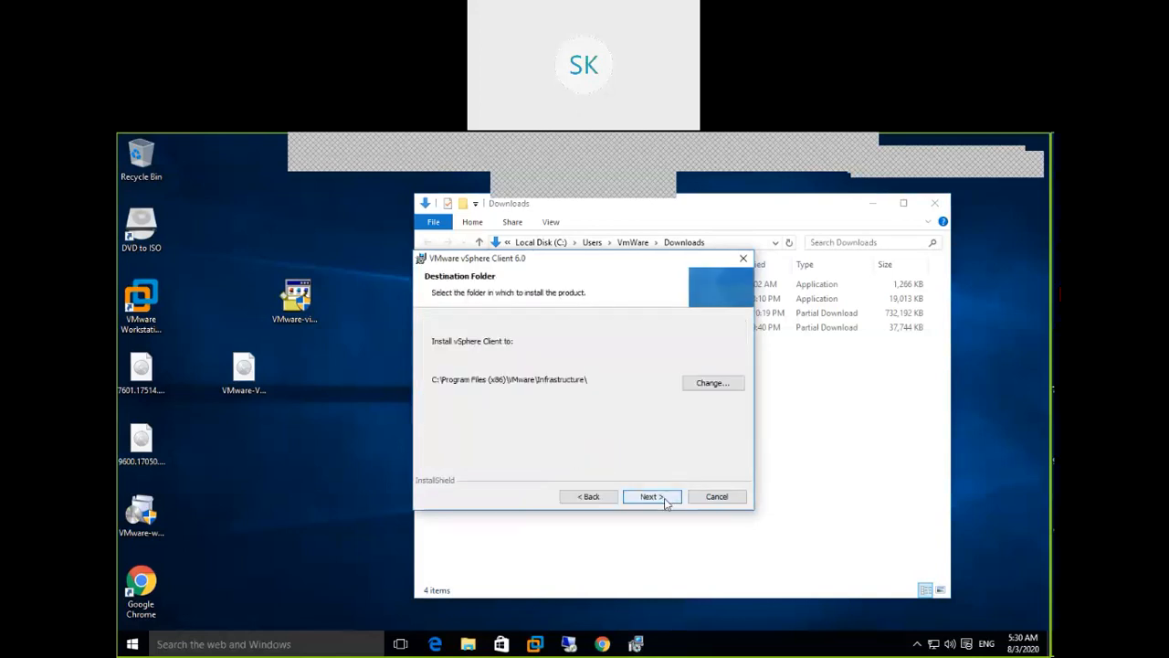
pyautogui.click(666, 503)
pyautogui.click(666, 502)
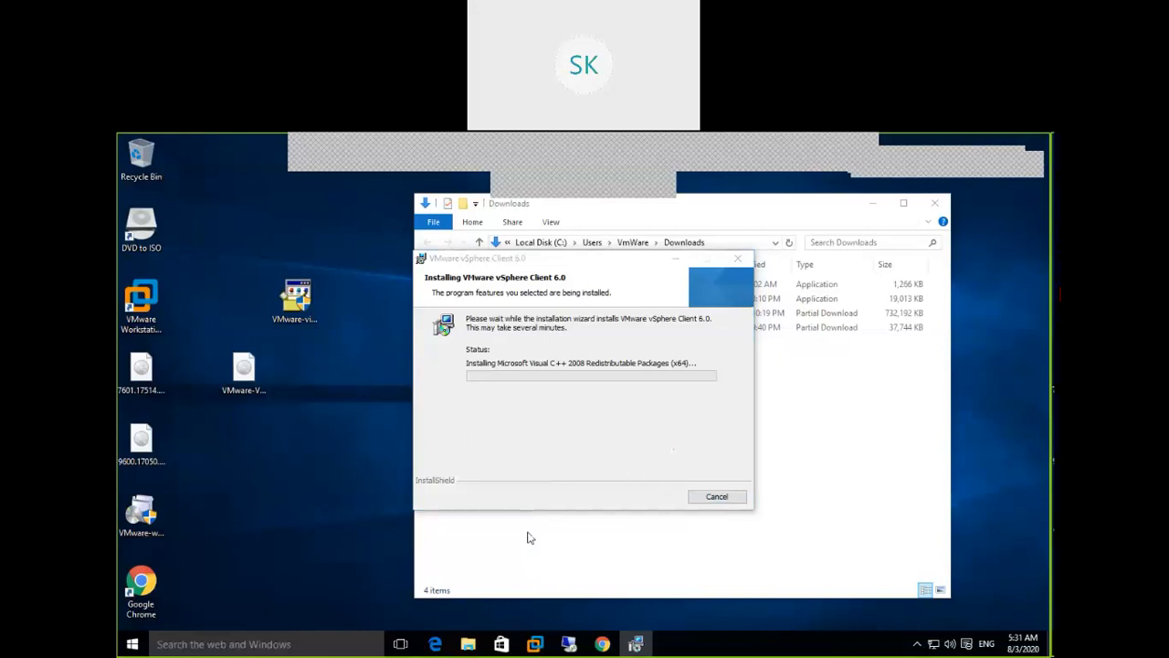
pyautogui.click(212, 645)
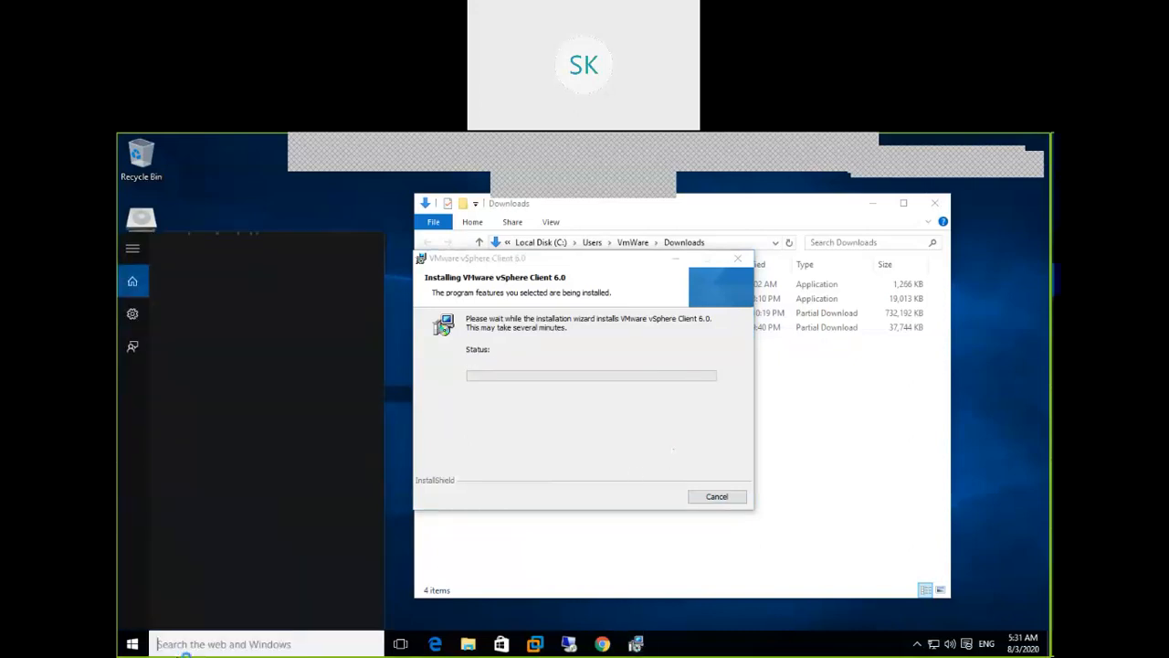
# Open Command Prompt via cmd and ping the ESXi host at 192.168.222.20
pyautogui.write('cmd')
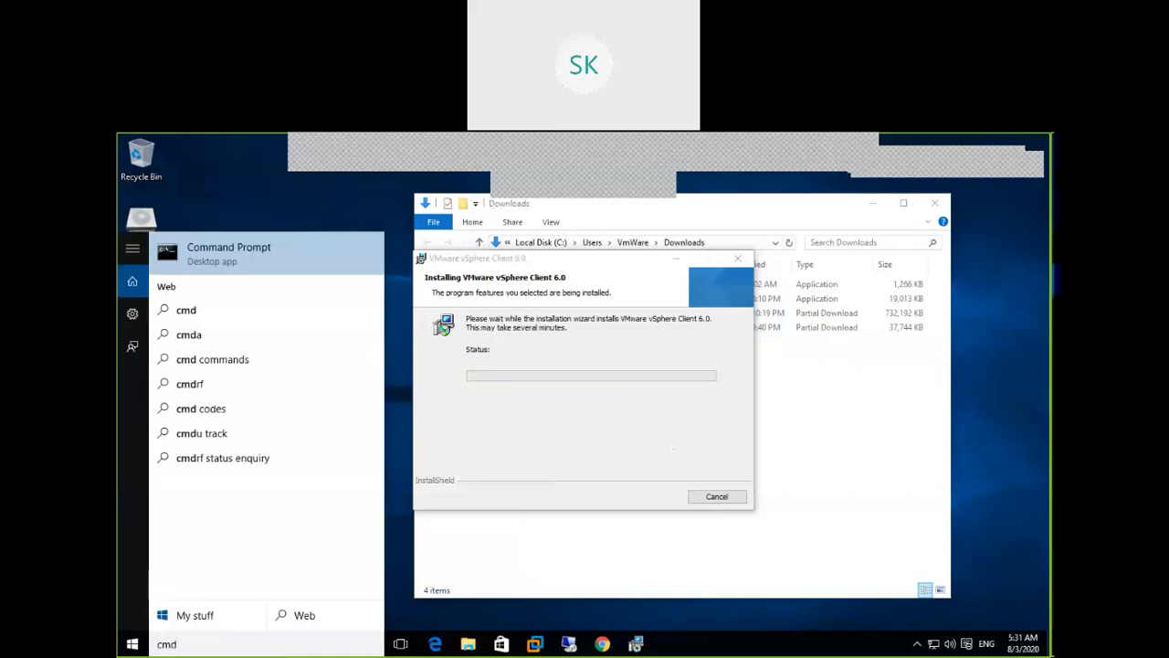
pyautogui.press('Return')
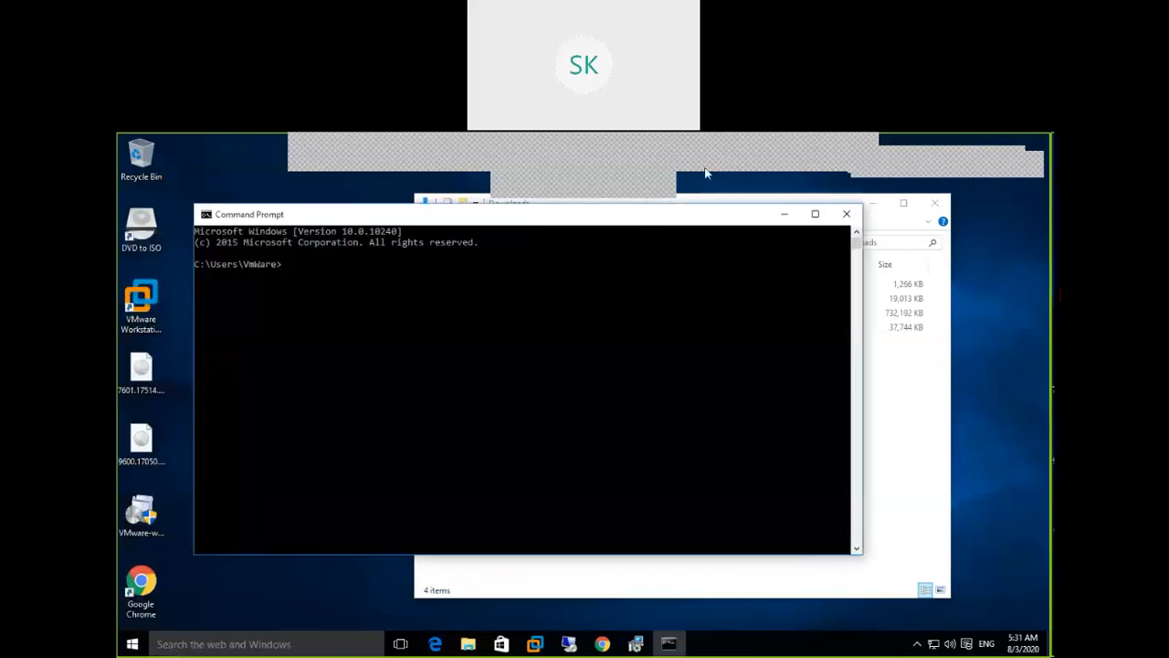
pyautogui.moveTo(755, 220); pyautogui.dragTo(815, 317)
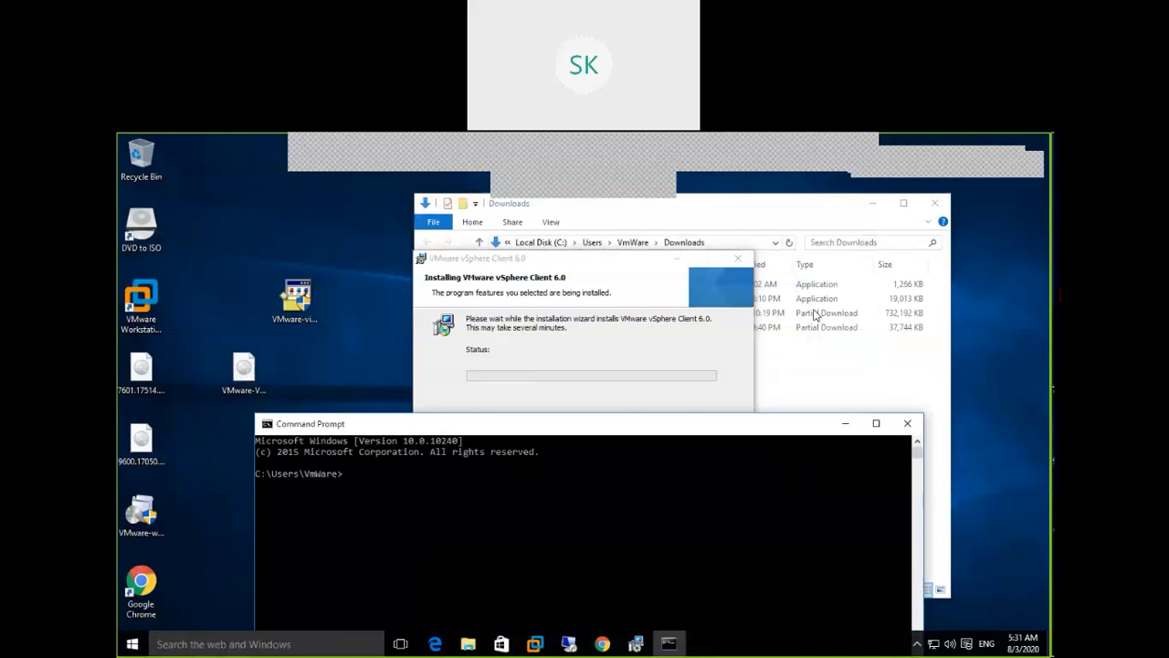
pyautogui.write('pin')
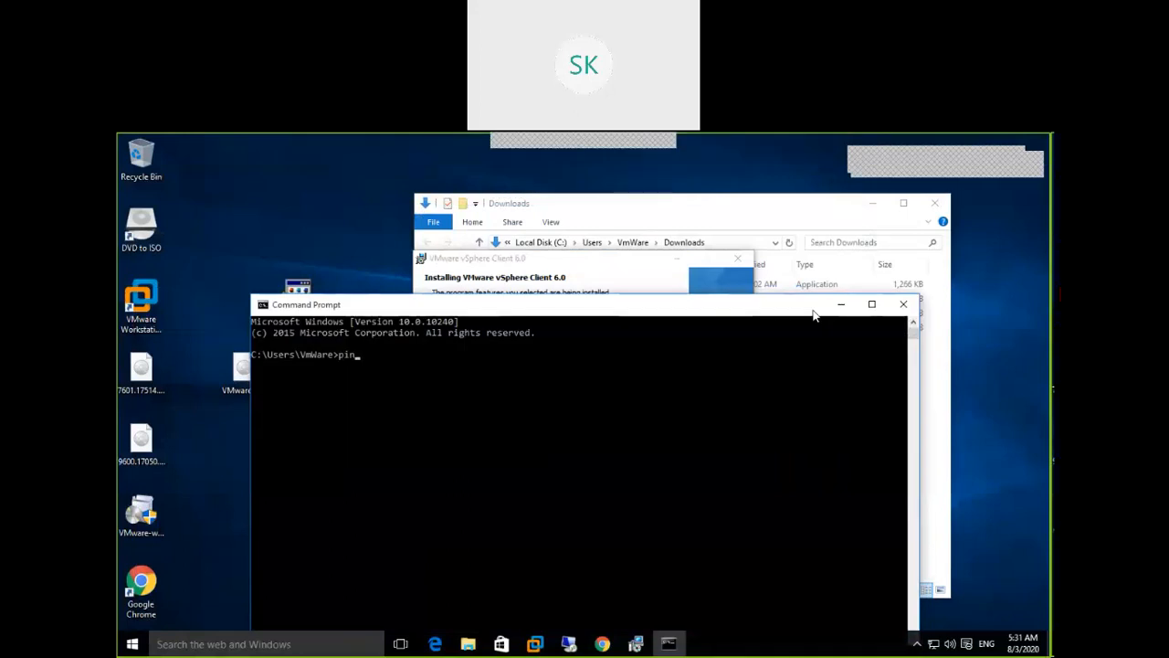
pyautogui.write('g 192')
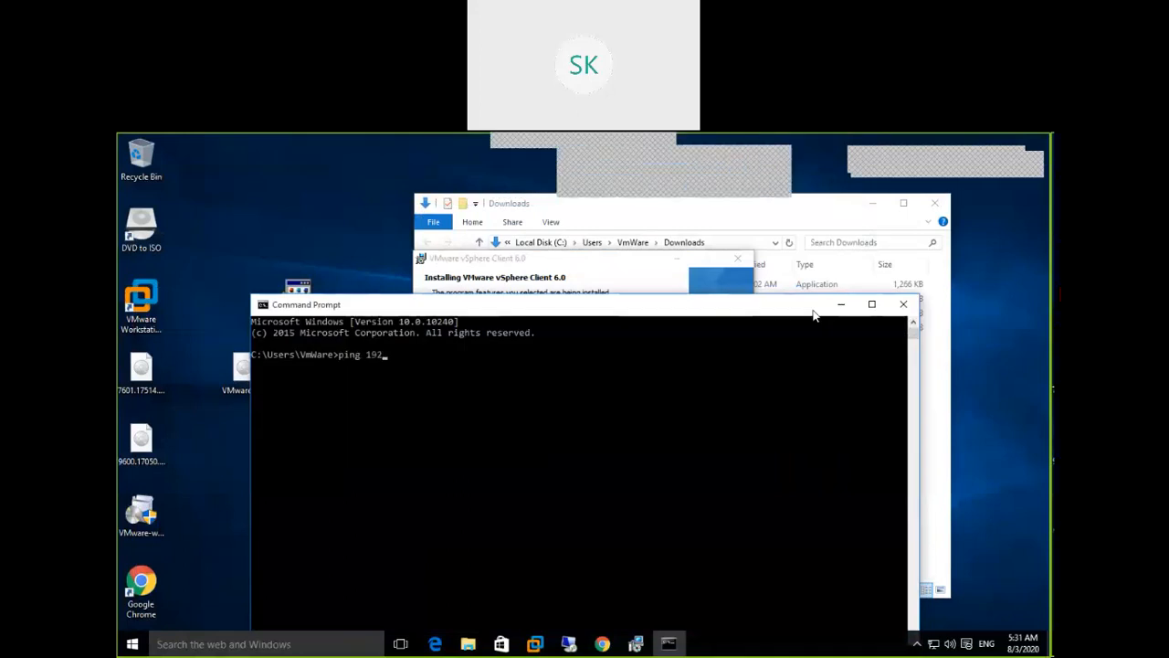
pyautogui.write('.168.222.20')
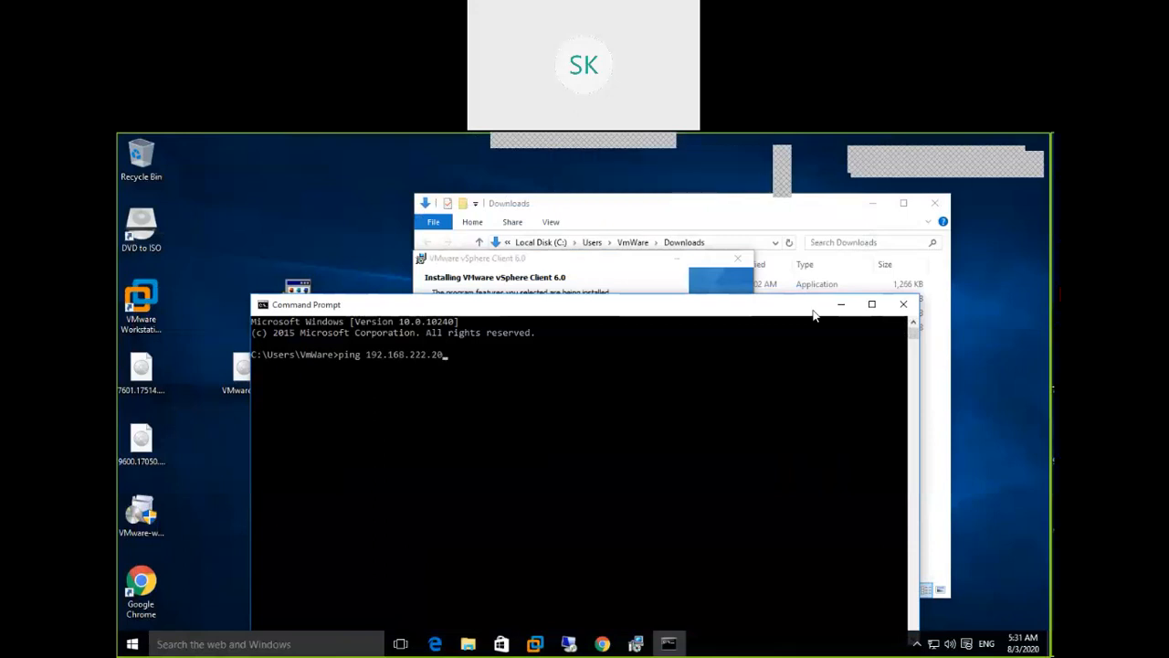
pyautogui.press('Return')
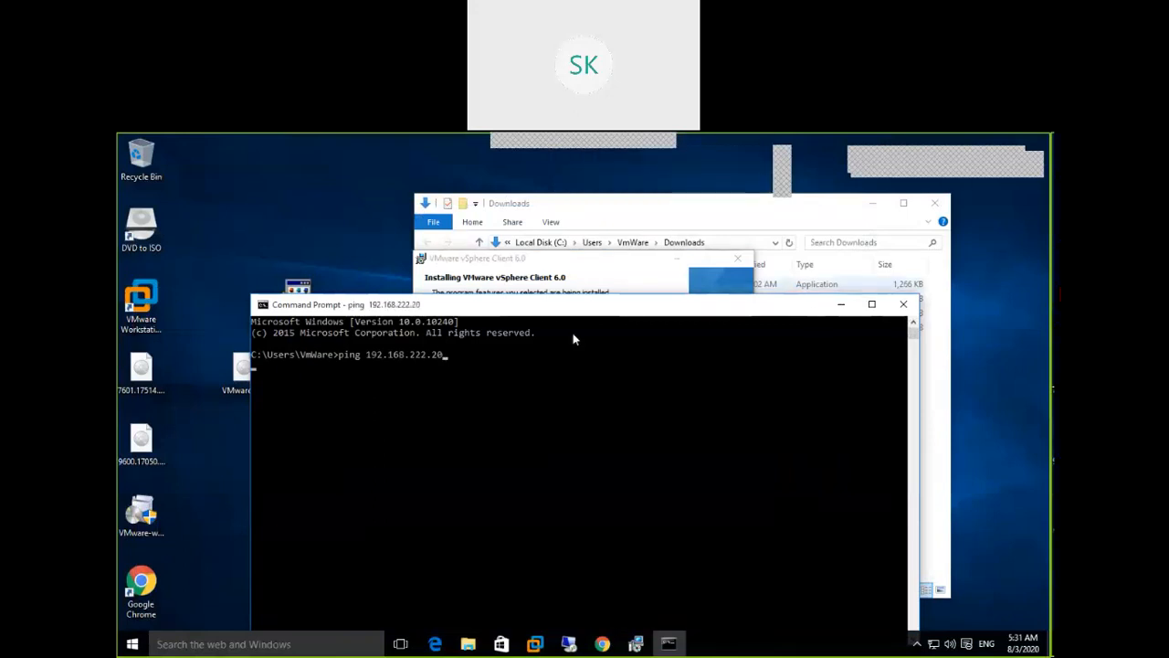
# Rearrange the windows and minimize Downloads to see four replies with 0% packet loss
pyautogui.moveTo(539, 301); pyautogui.dragTo(468, 255)
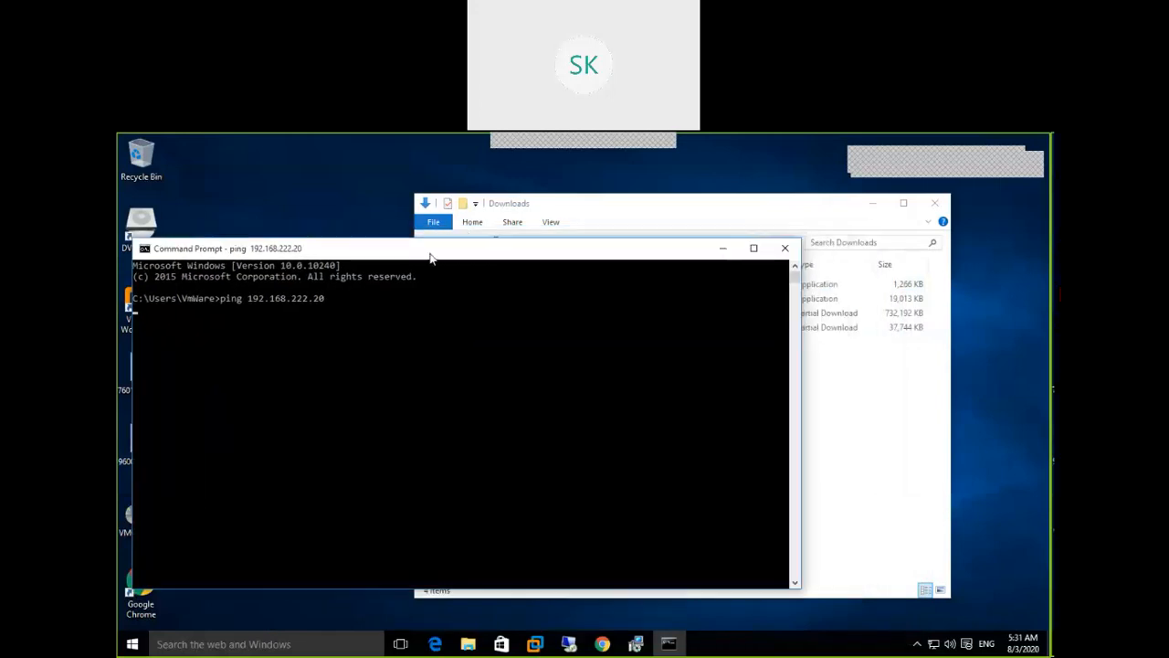
pyautogui.click(619, 208)
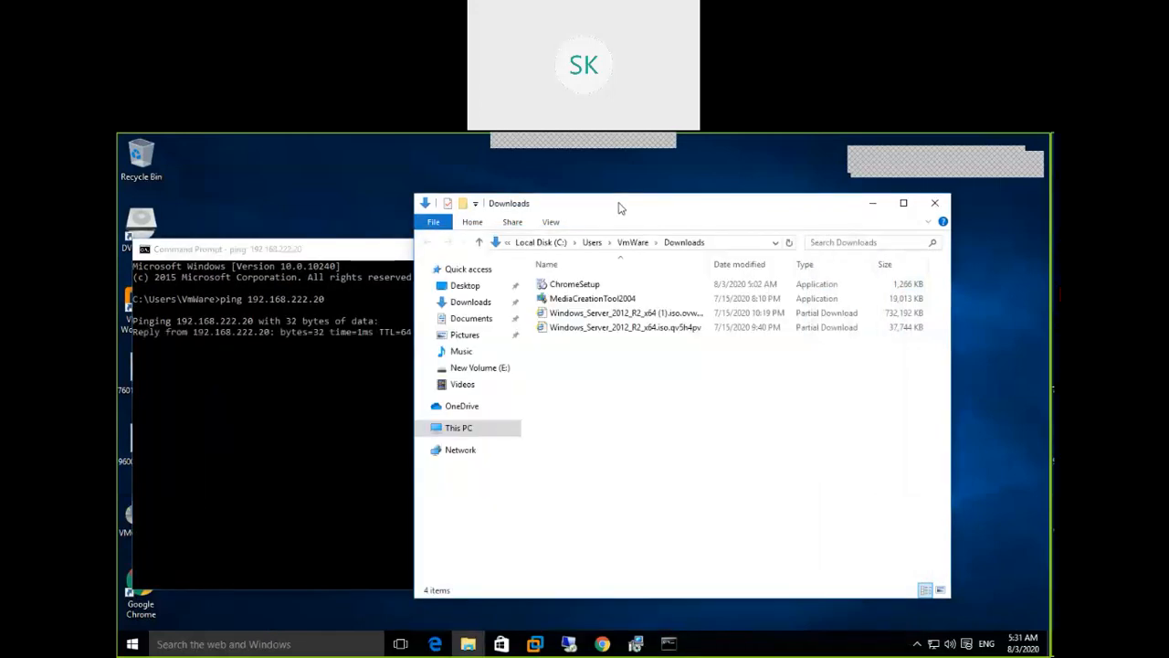
pyautogui.moveTo(619, 208); pyautogui.dragTo(704, 221)
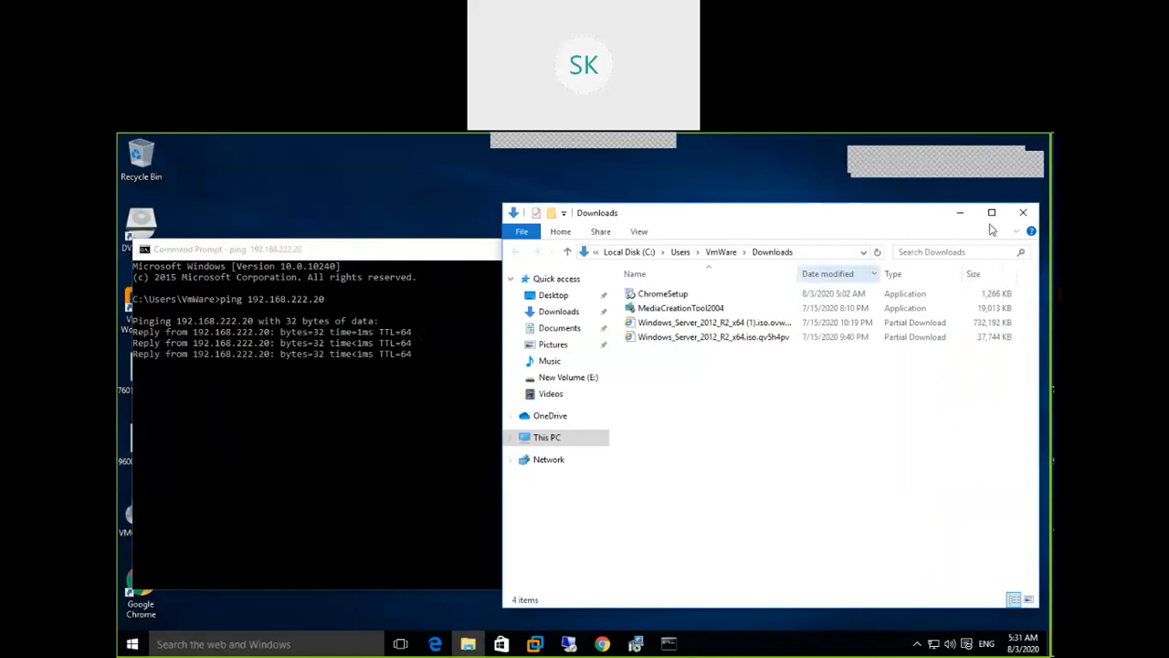
pyautogui.click(961, 213)
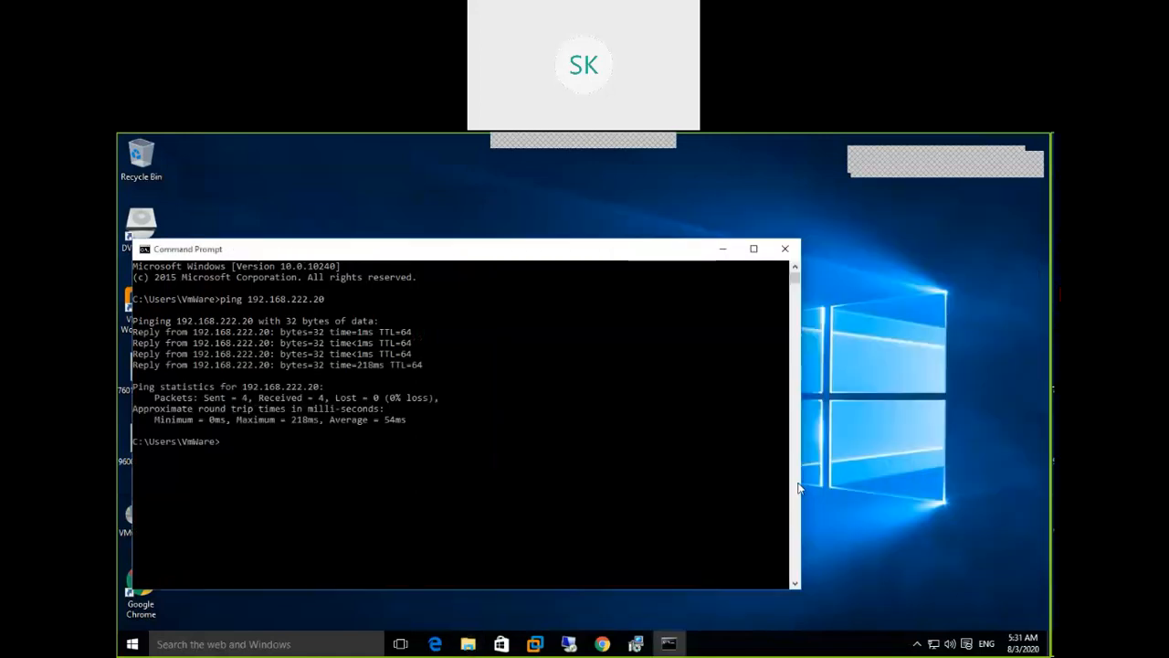
# Bring the vSphere Client 6.0 installer window in front of the Command Prompt ping output
pyautogui.moveTo(637, 648)
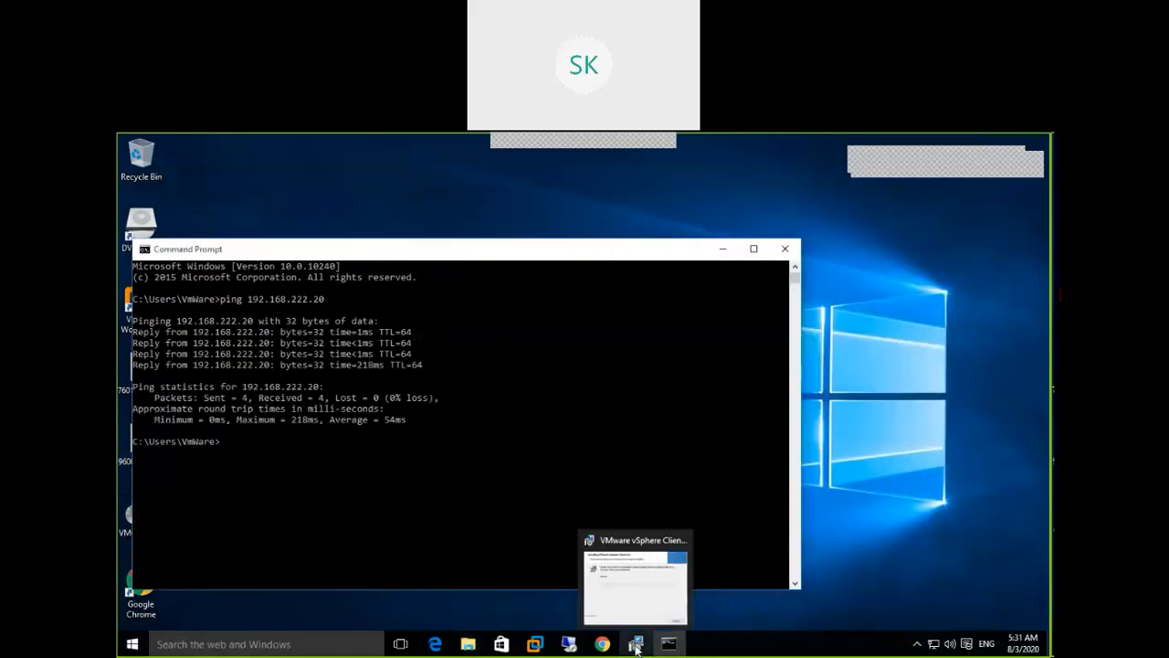
pyautogui.moveTo(667, 603)
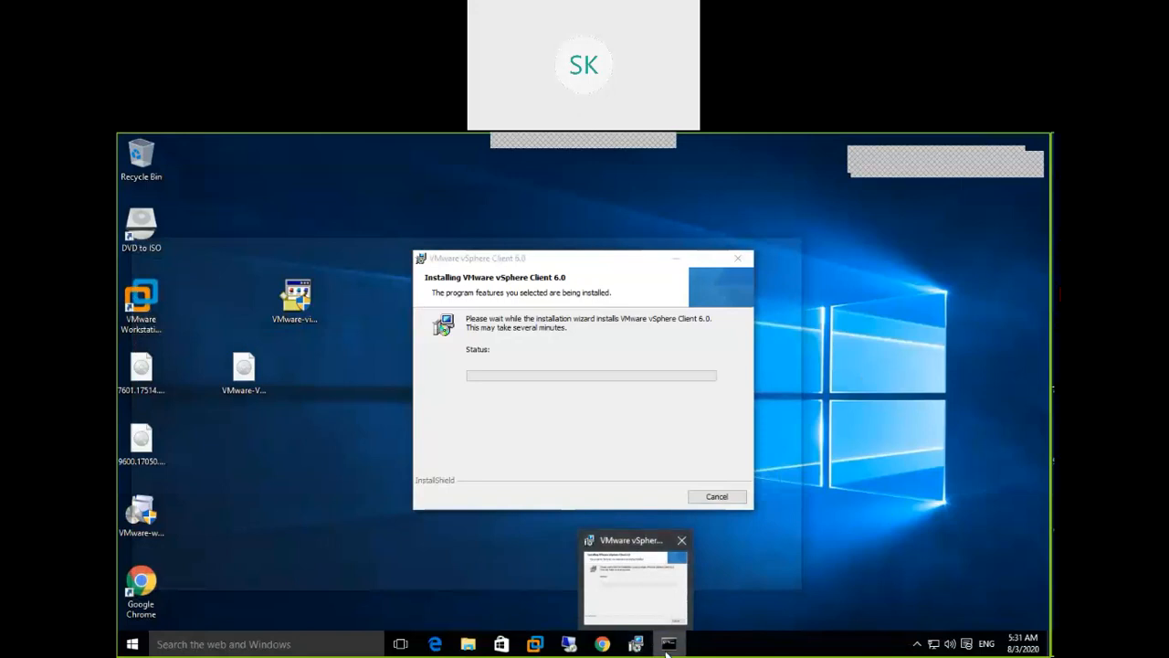
pyautogui.moveTo(679, 647)
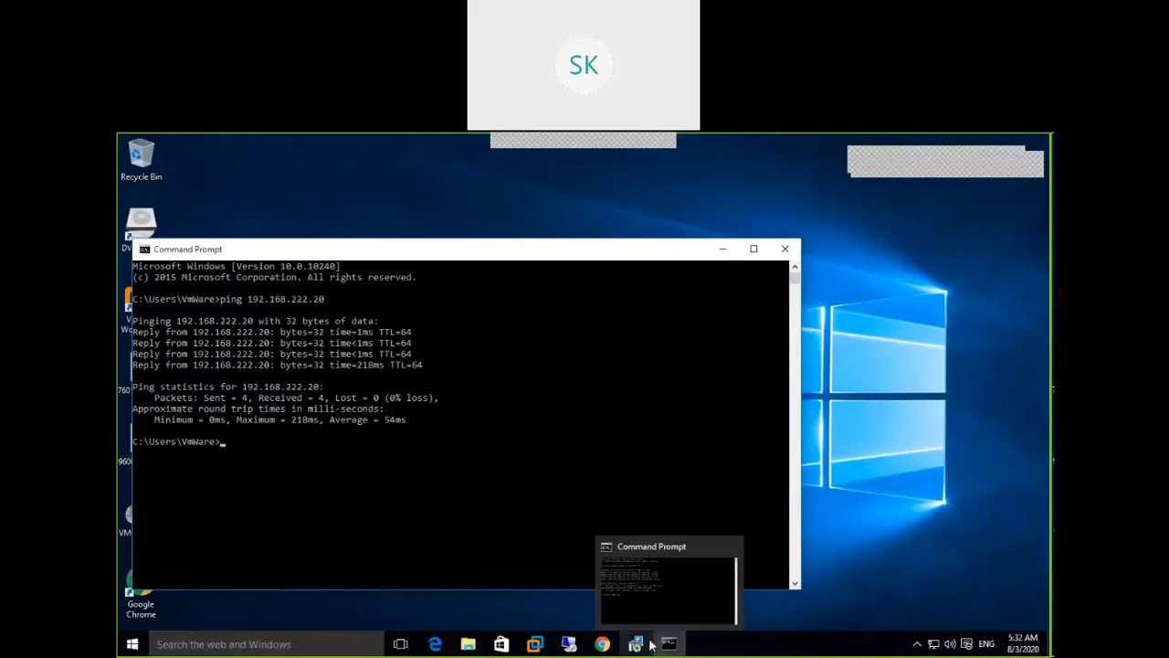
pyautogui.click(638, 645)
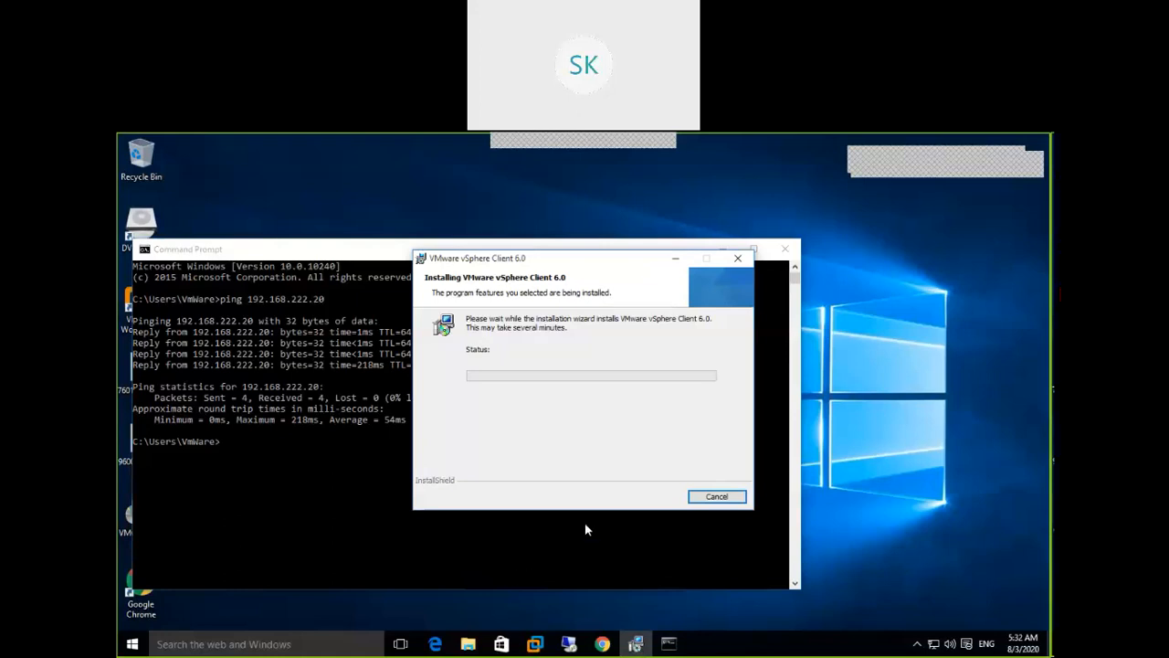
pyautogui.click(639, 645)
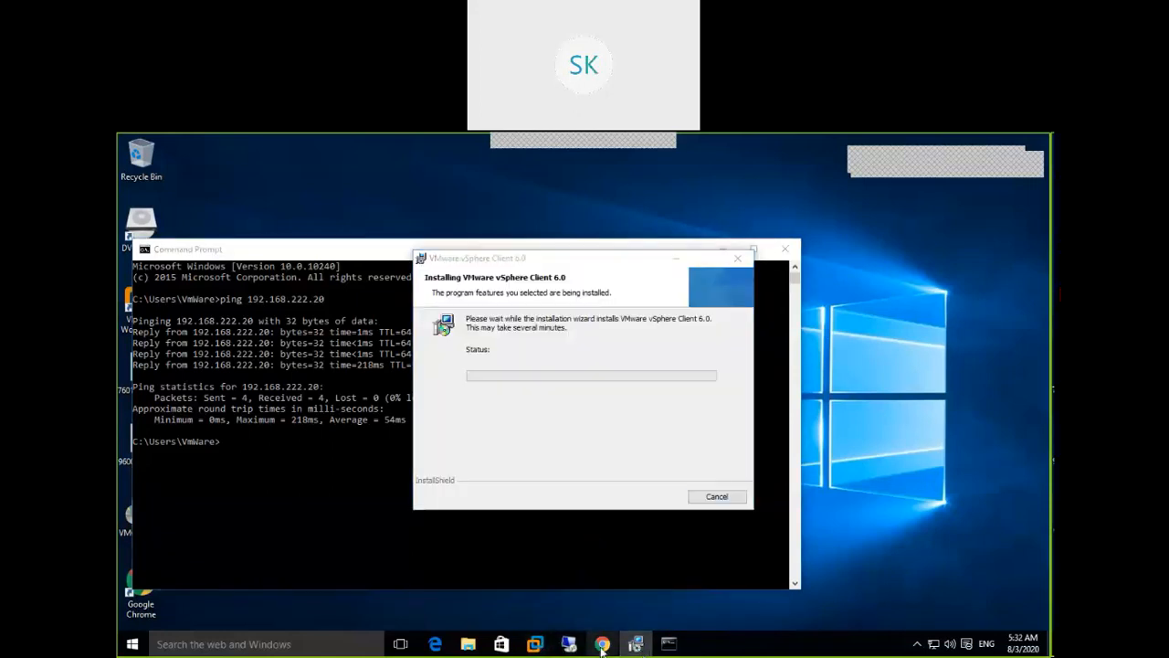
pyautogui.click(603, 645)
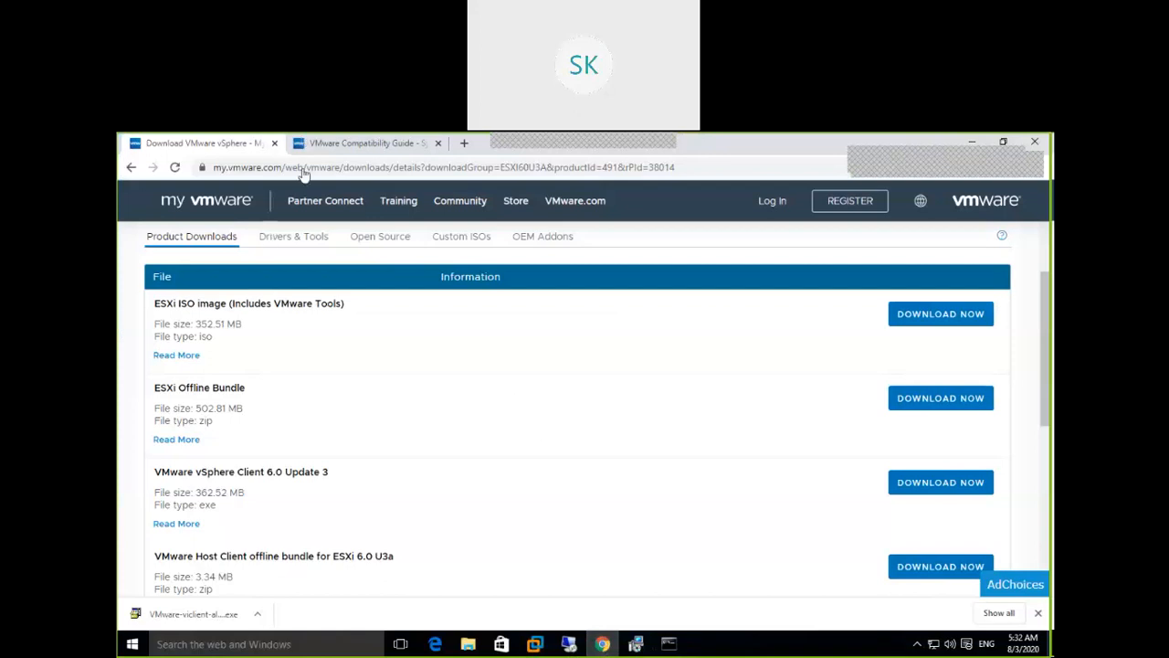
# Open a new Chrome tab and load the ESXi host address 192.168.222.20
pyautogui.click(464, 143)
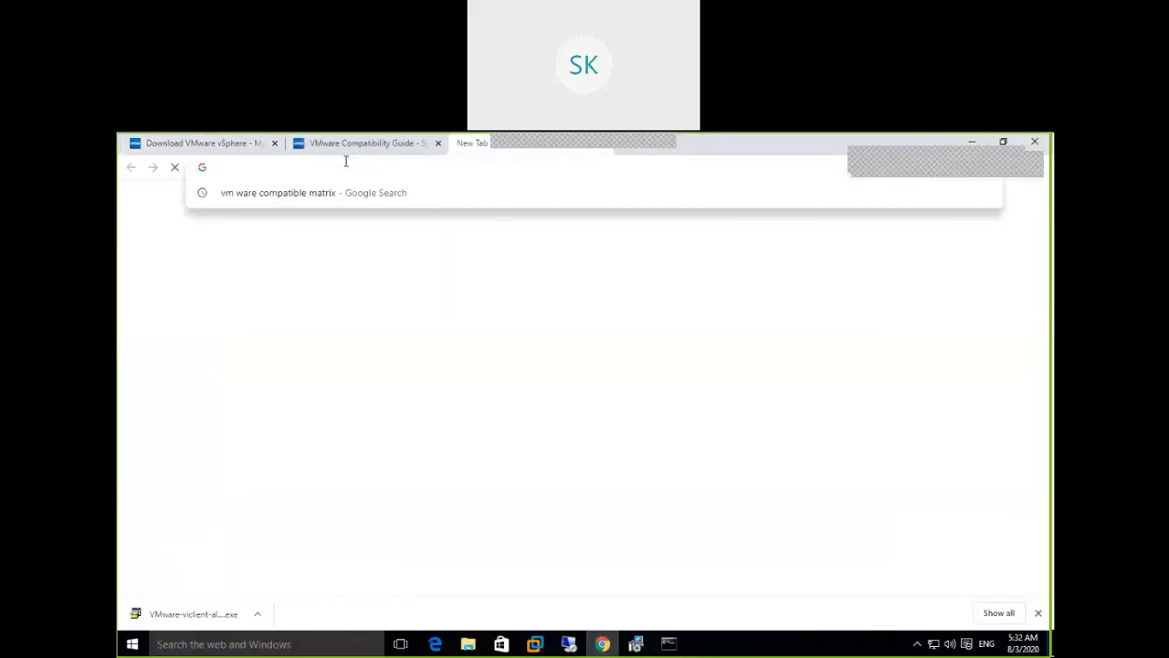
pyautogui.write('192.168.222.20')
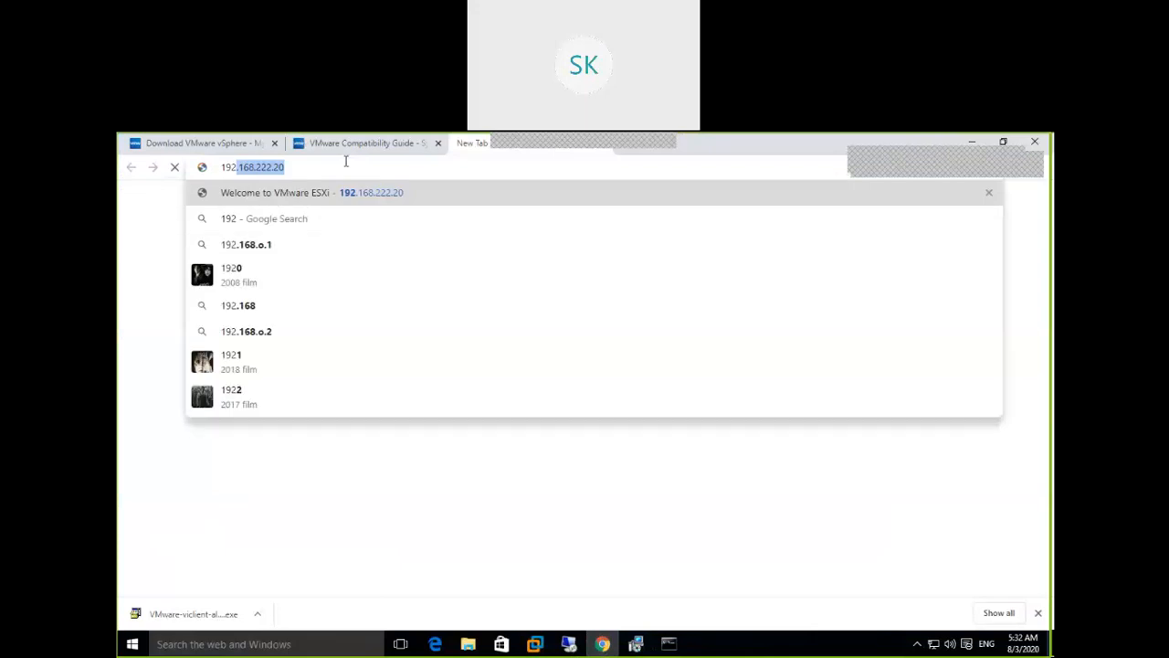
pyautogui.press('Right')
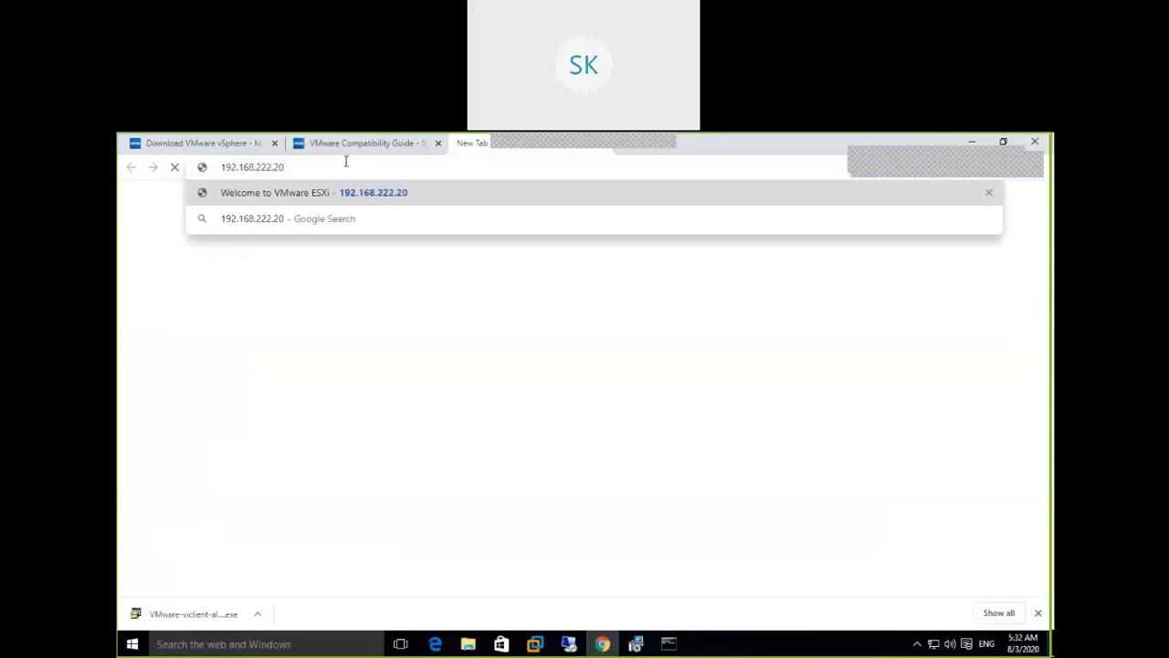
pyautogui.press('Return')
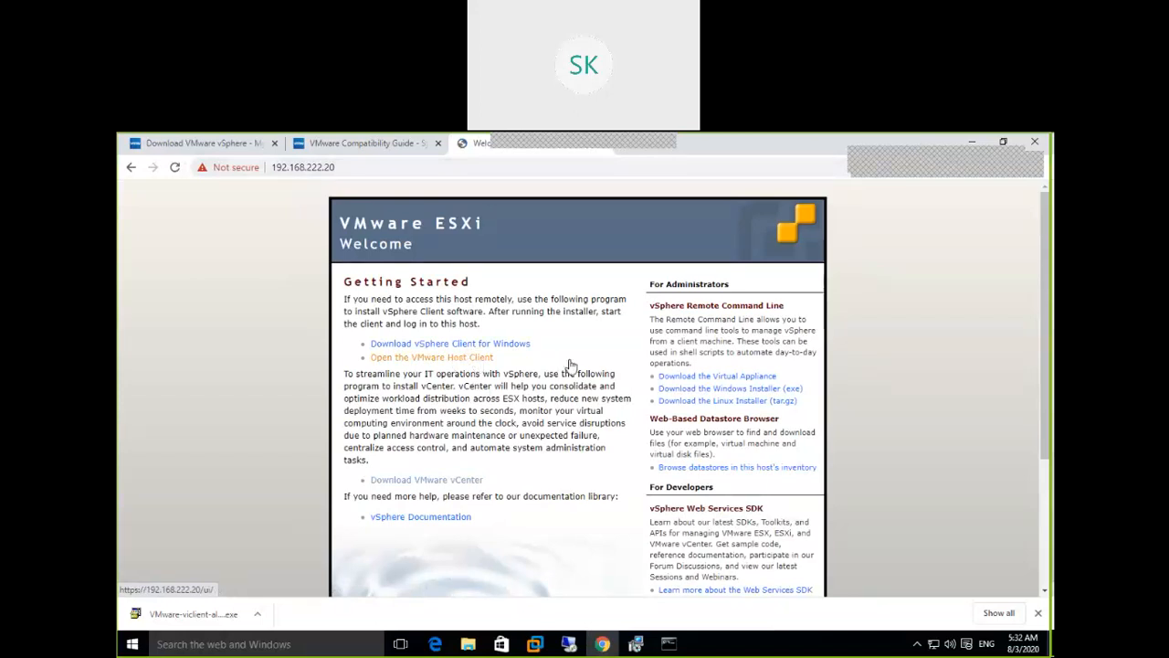
# Open the VMware Host Client, log in as root with the password, and untick the CEIP option
pyautogui.click(477, 358)
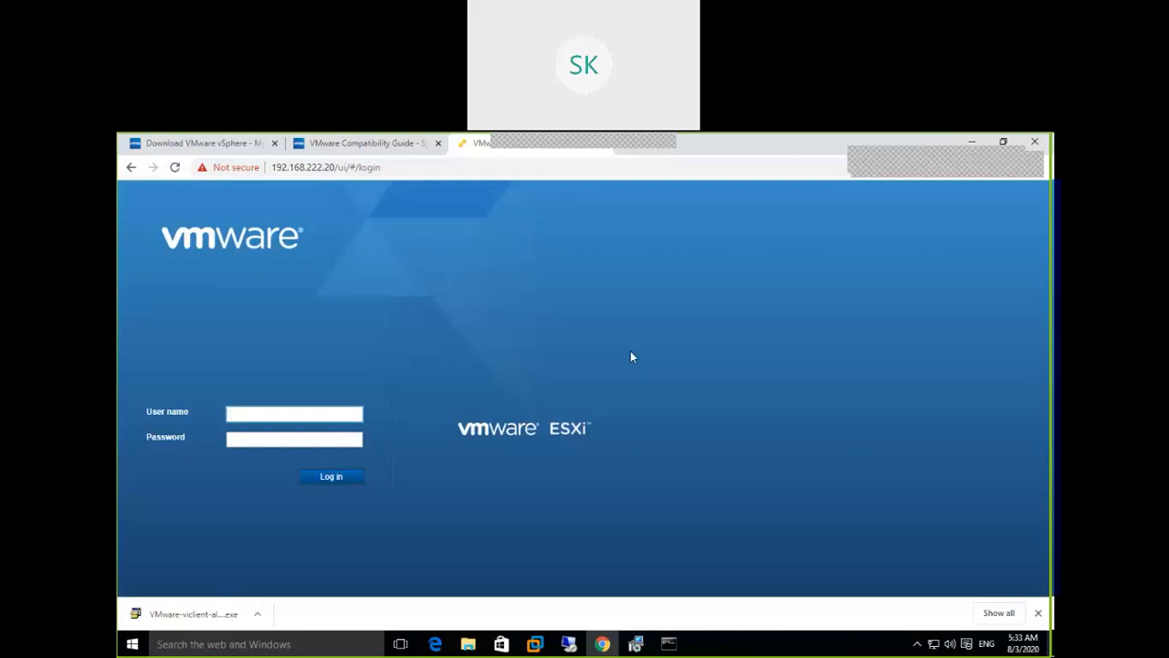
pyautogui.write('root')
pyautogui.press('Tab')
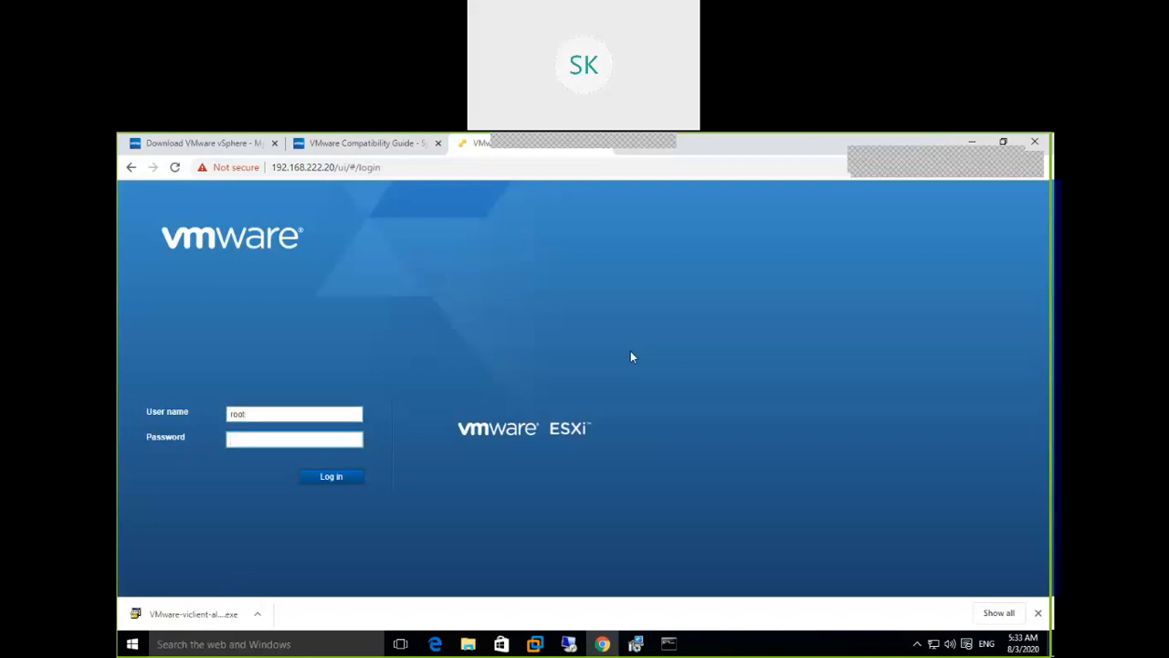
pyautogui.write('*********')
pyautogui.click(339, 478)
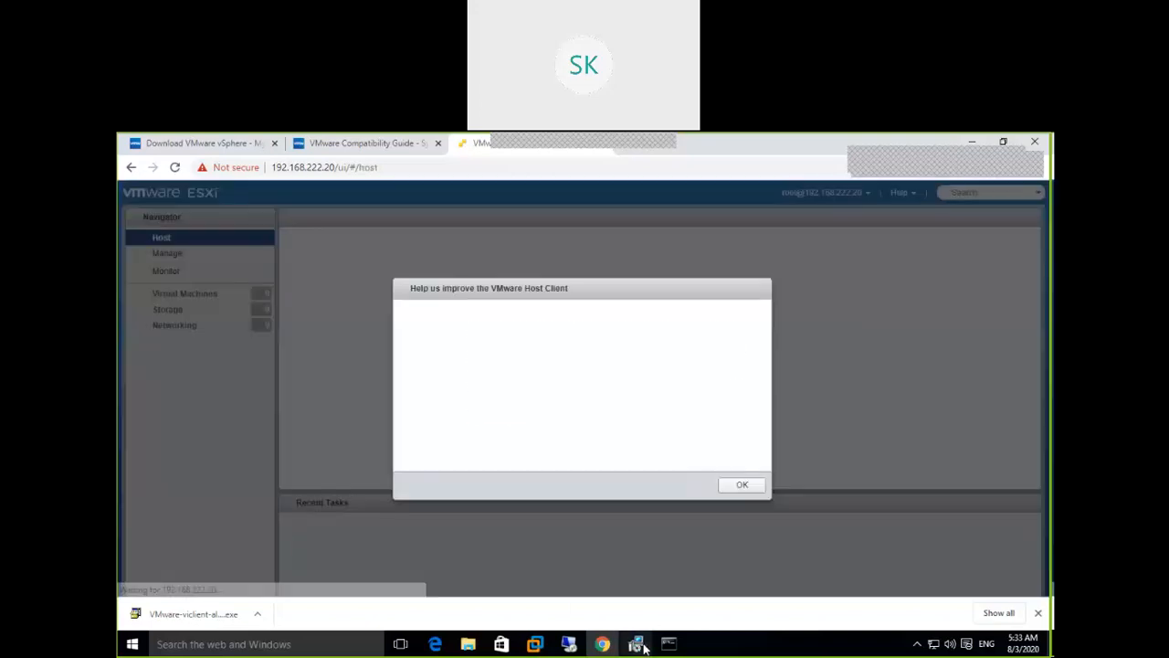
pyautogui.moveTo(644, 647)
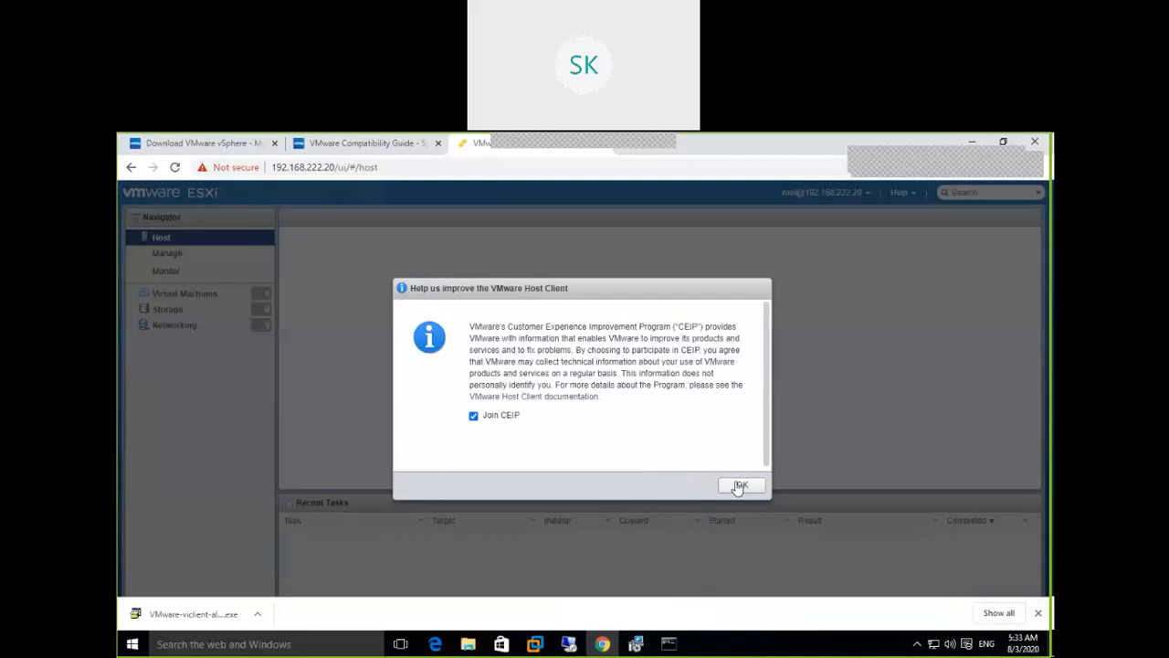
pyautogui.click(474, 418)
# Dismiss CEIP, then view the Manage Hardware, Licensing and Packages tabs, enlarging the 87-item packages list
pyautogui.click(740, 485)
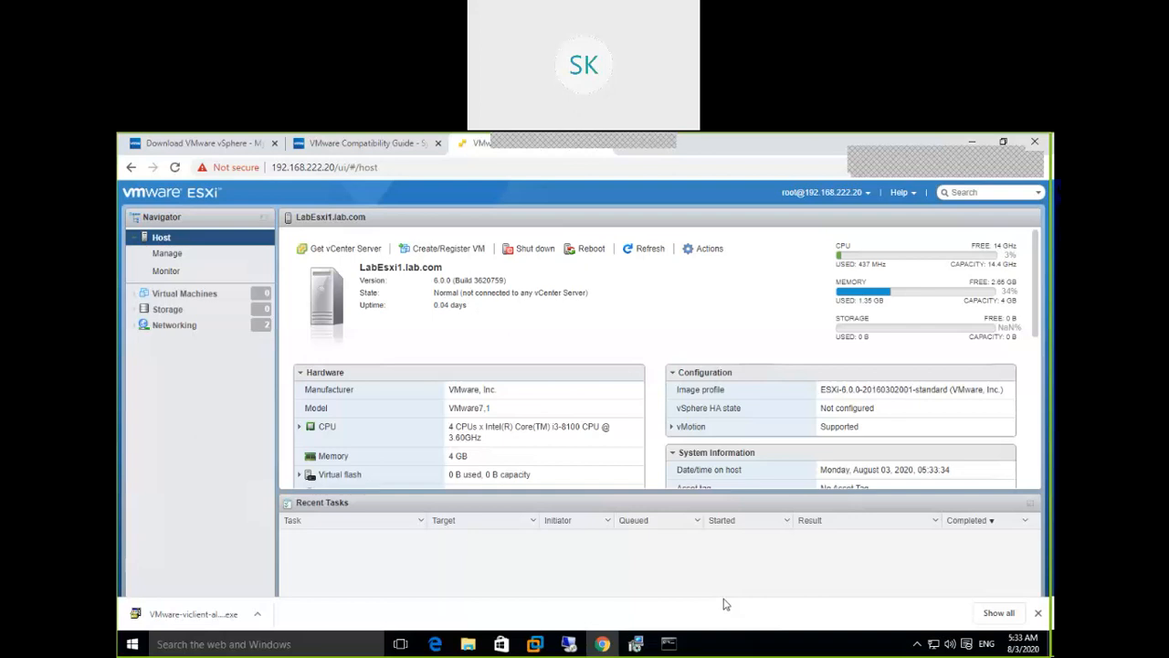
pyautogui.click(169, 255)
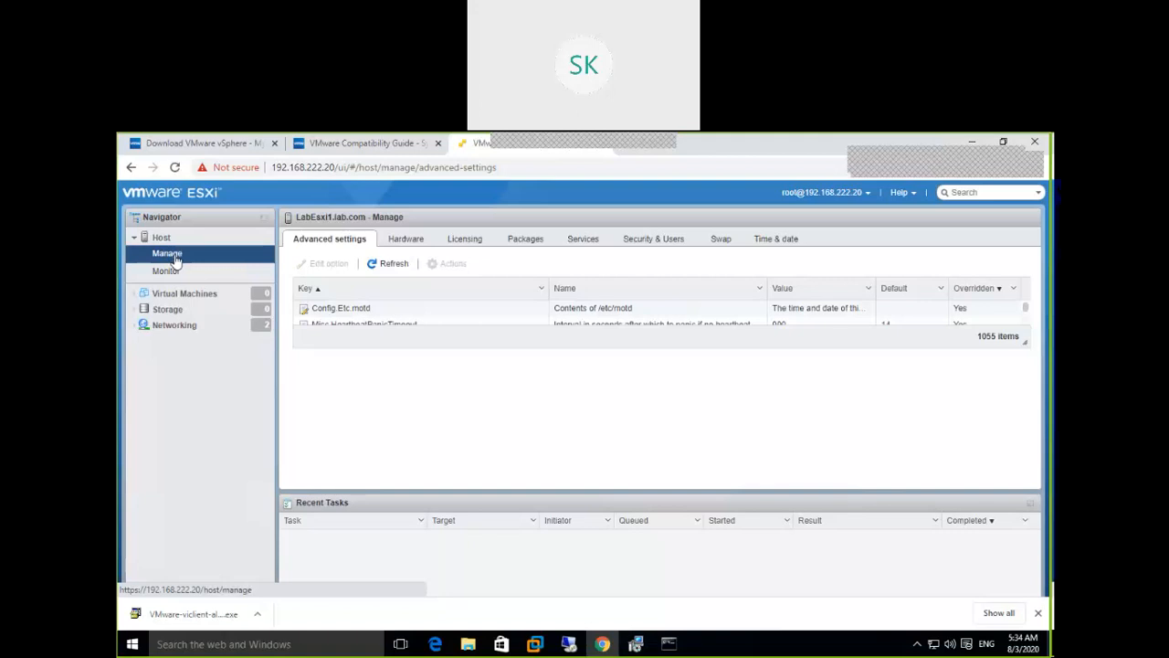
pyautogui.click(397, 241)
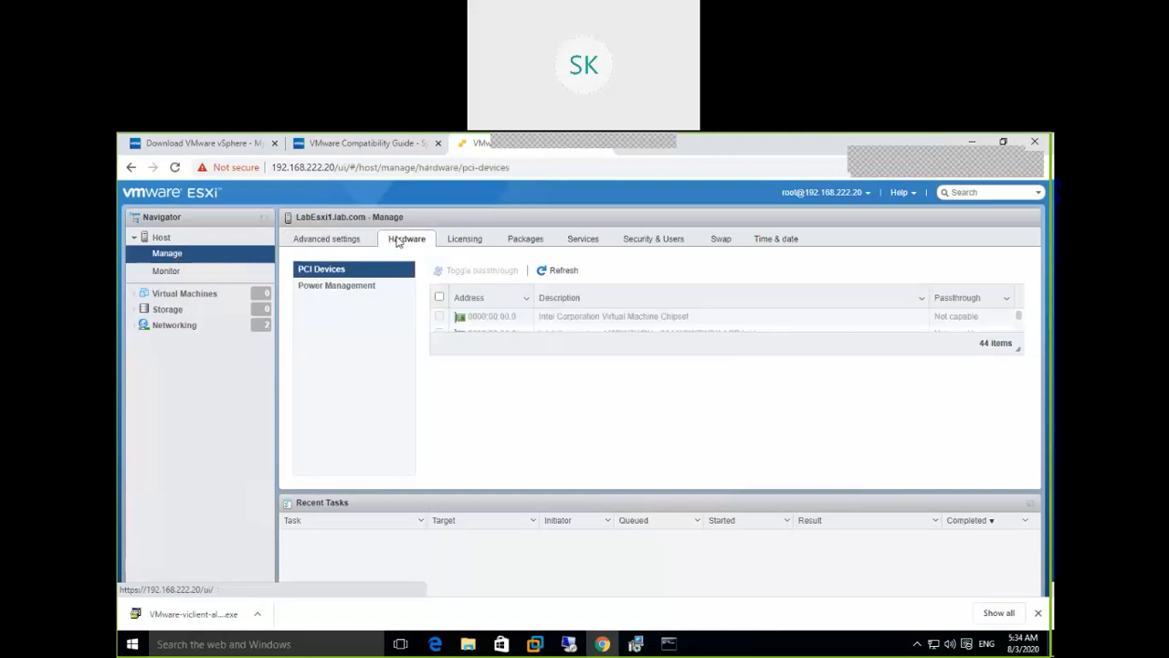
pyautogui.click(462, 243)
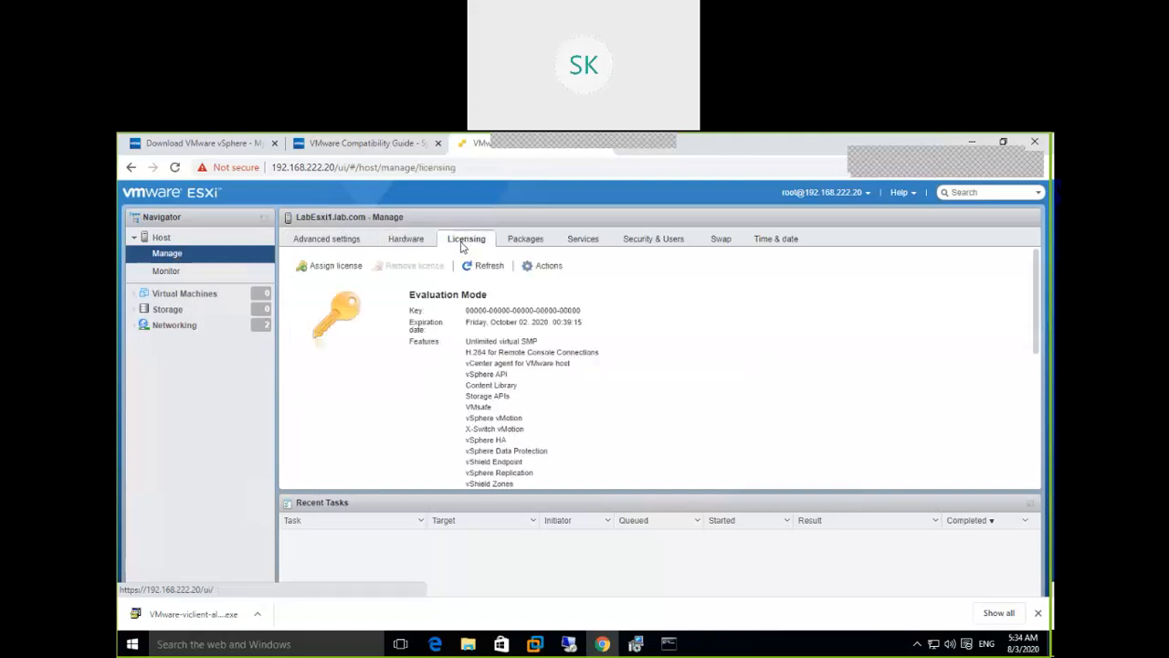
pyautogui.click(519, 246)
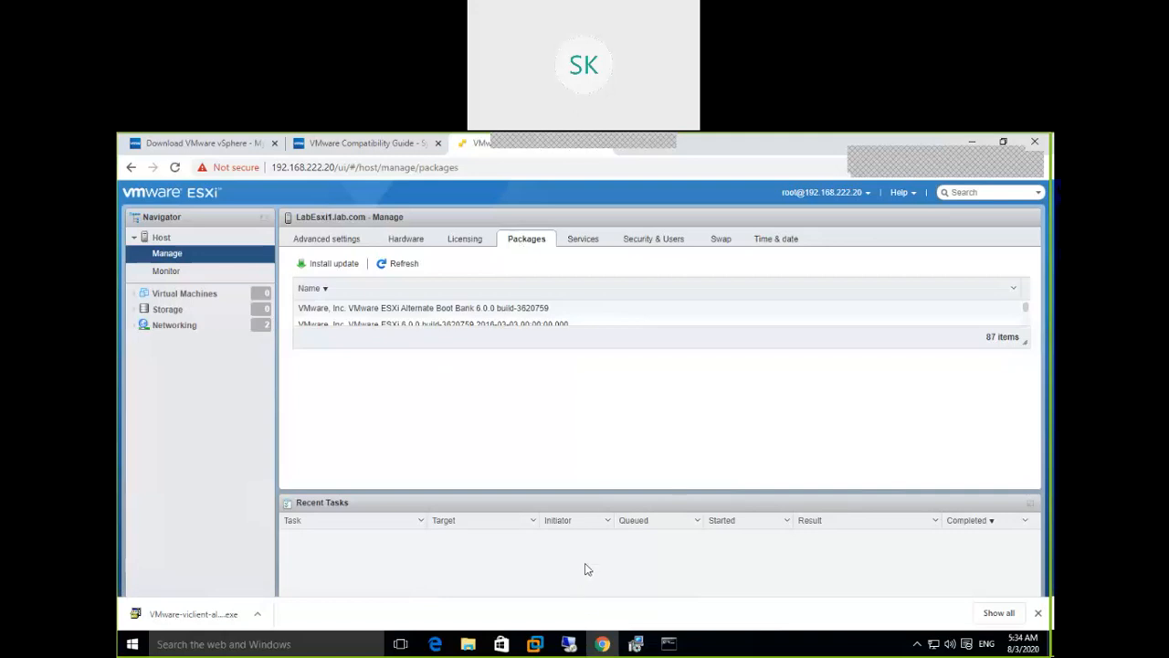
pyautogui.moveTo(1025, 342); pyautogui.dragTo(1030, 471)
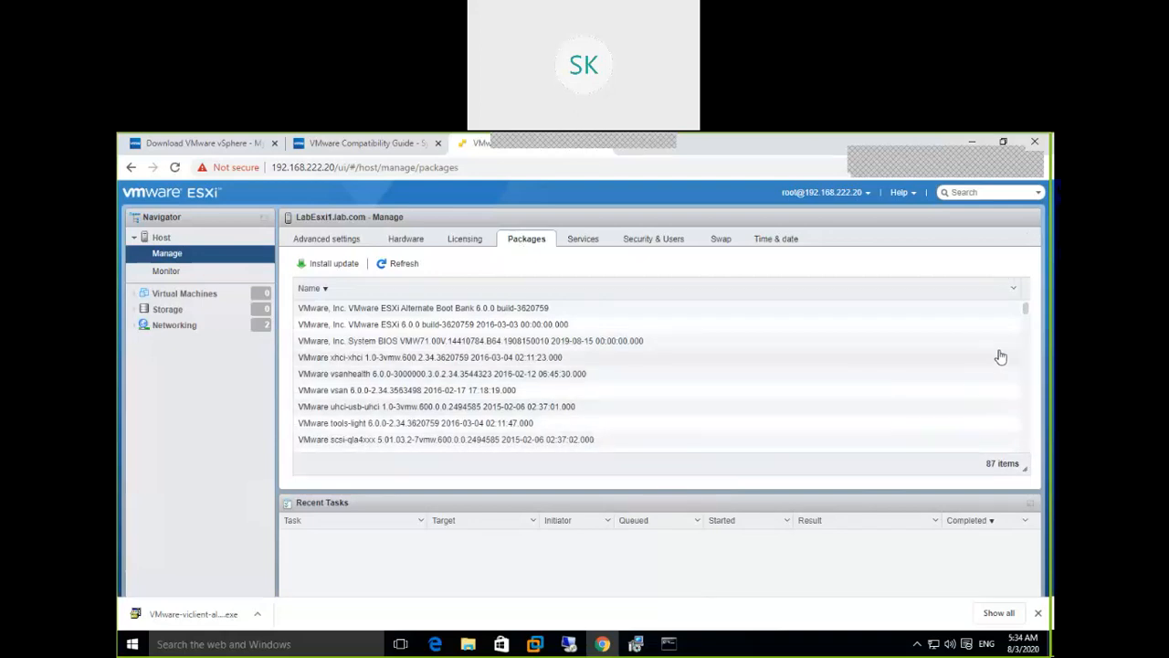
pyautogui.click(644, 650)
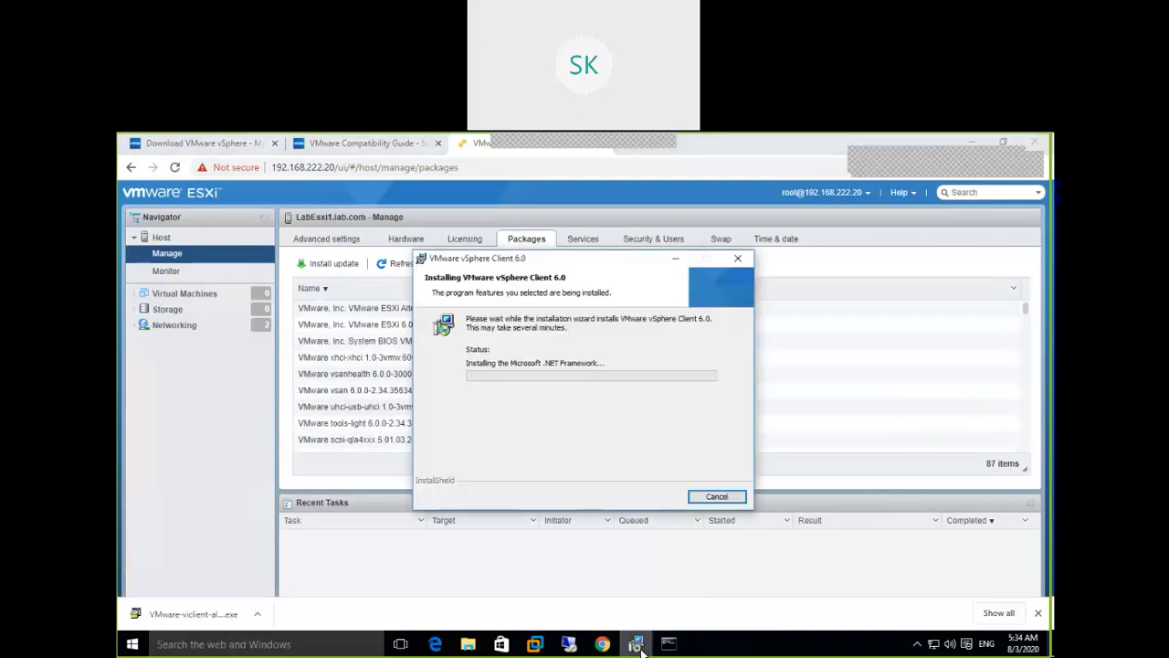
# Minimize the installer and preview its progress installing the Microsoft .NET Framework
pyautogui.click(642, 651)
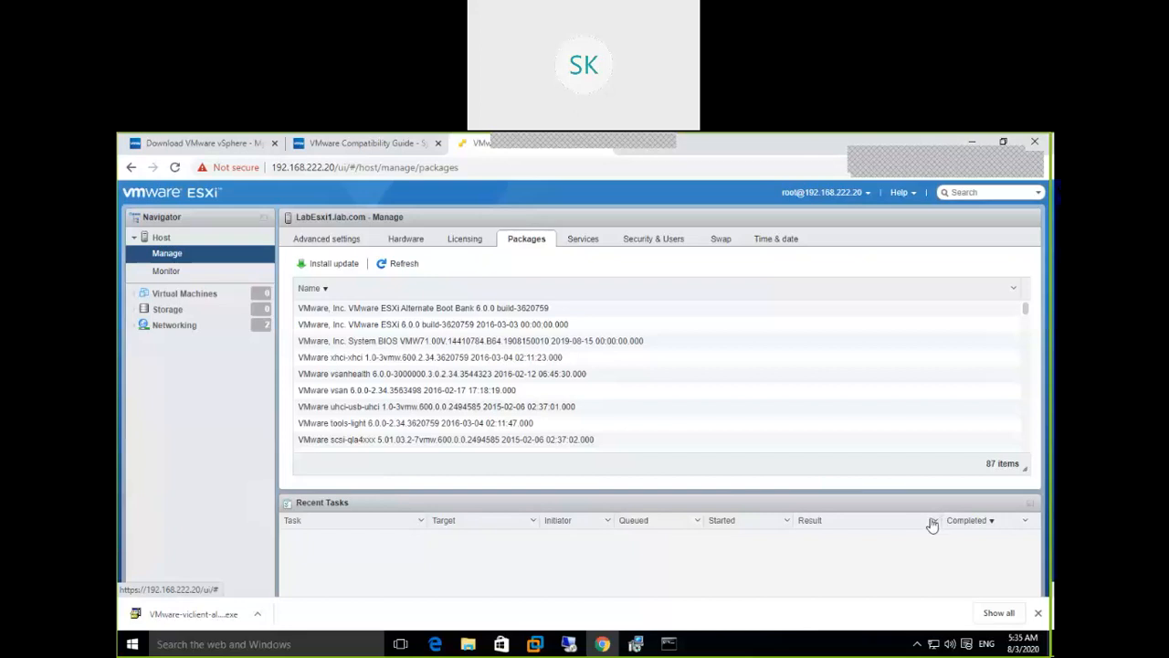
pyautogui.moveTo(647, 645)
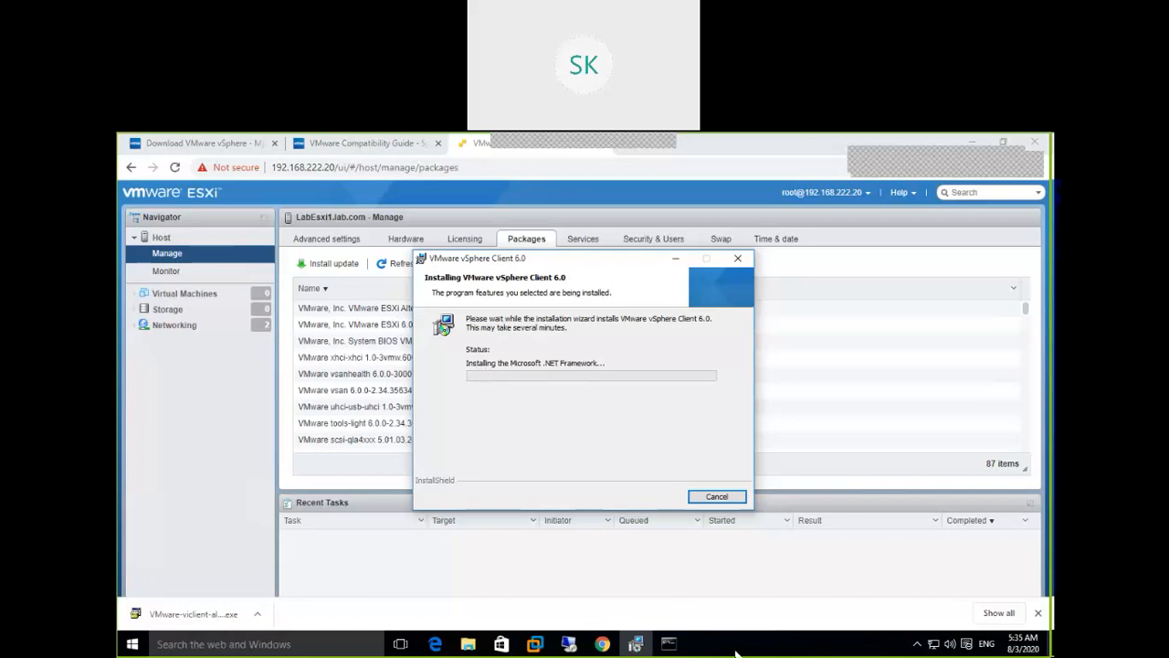
# Launch Task Manager from the taskbar and activate the installer dialog
pyautogui.rightClick(788, 647)
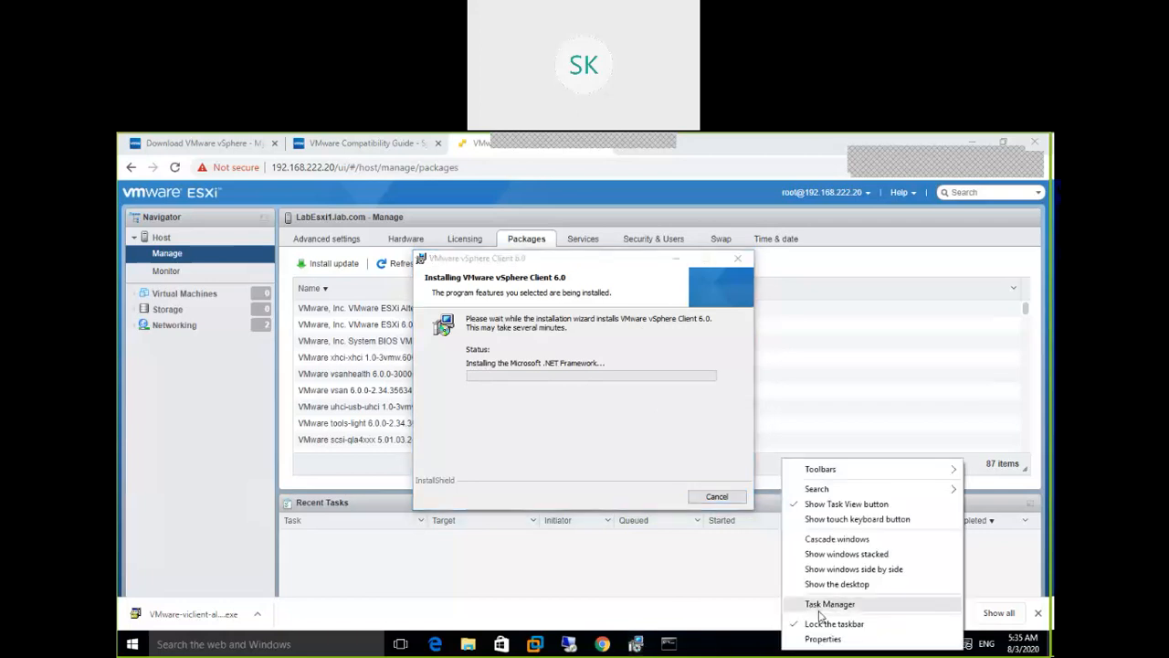
pyautogui.click(821, 612)
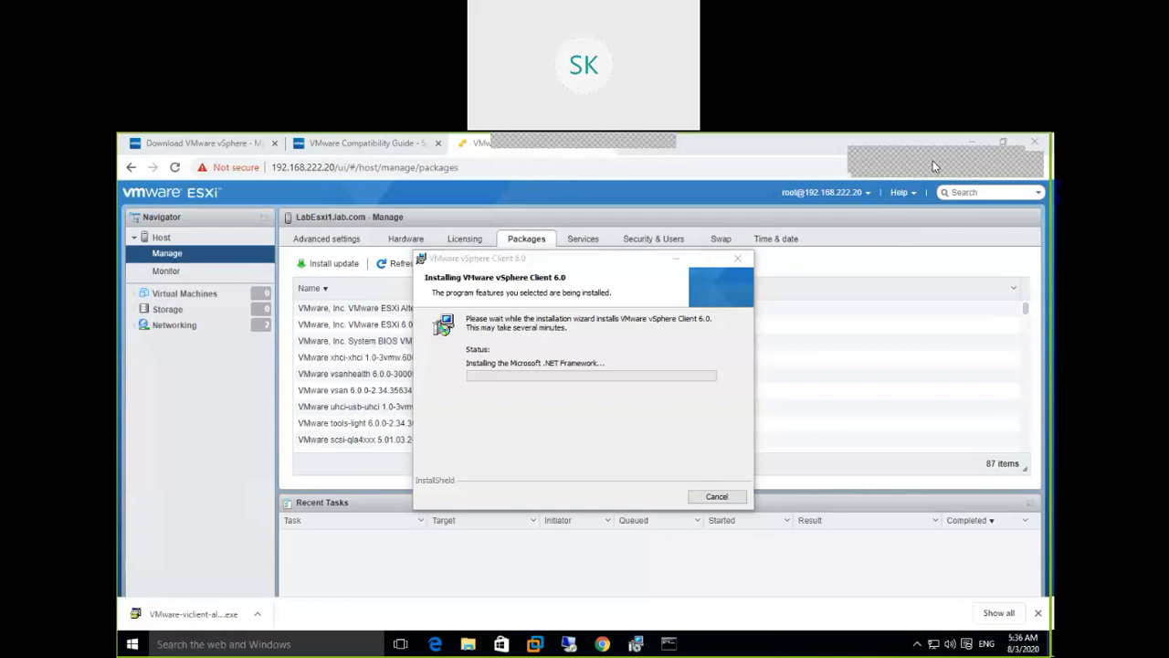
pyautogui.click(606, 263)
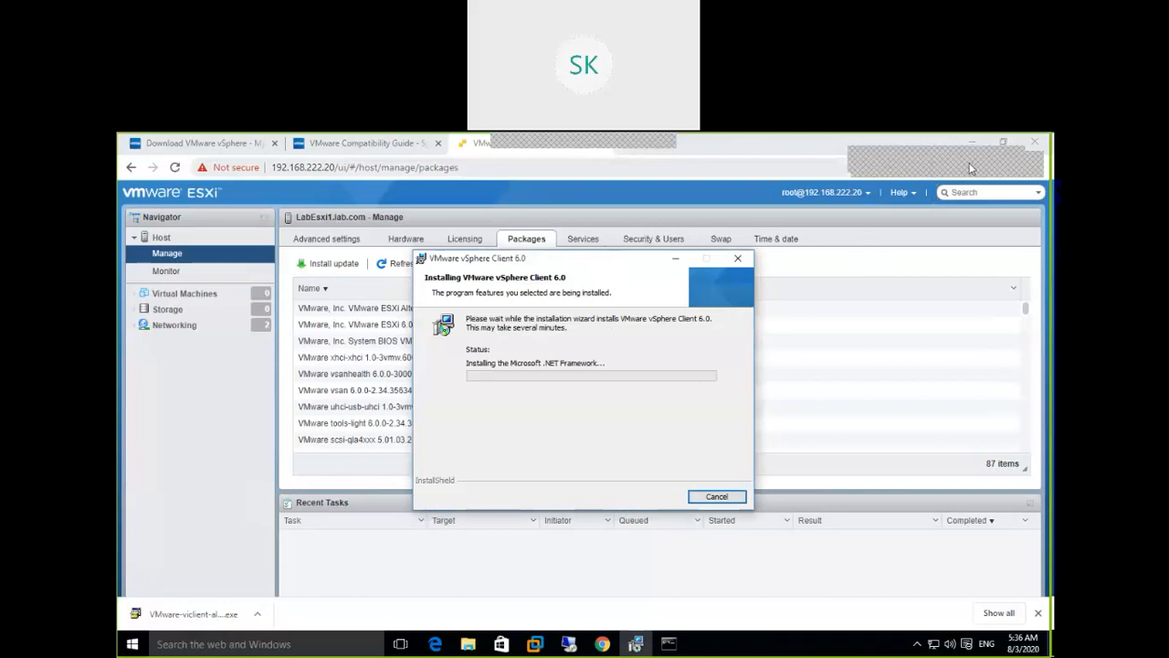
# Check the .NET Framework install progress, then minimize the installer to reveal the Packages page
pyautogui.click(638, 645)
pyautogui.click(638, 645)
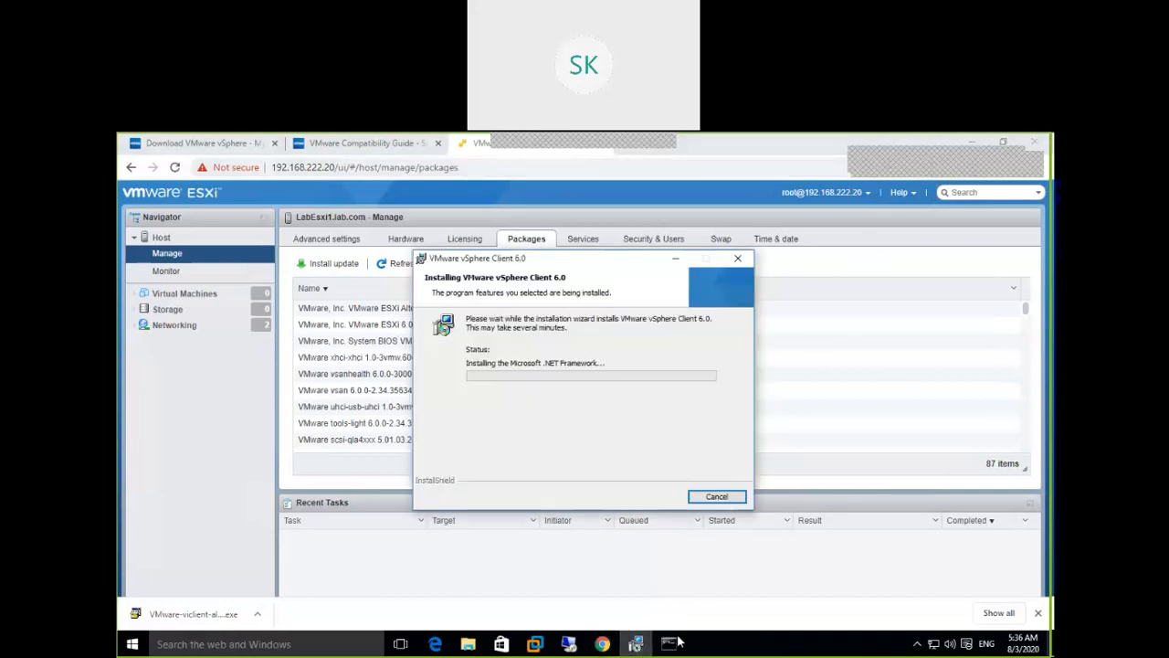
pyautogui.moveTo(670, 650)
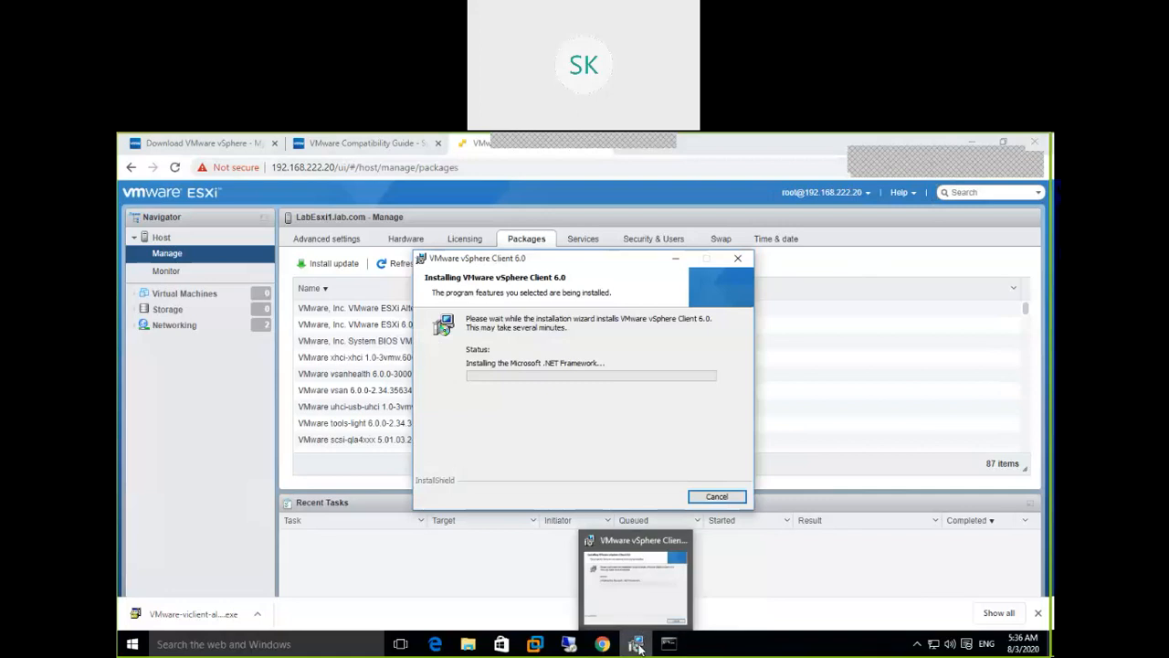
pyautogui.moveTo(642, 601)
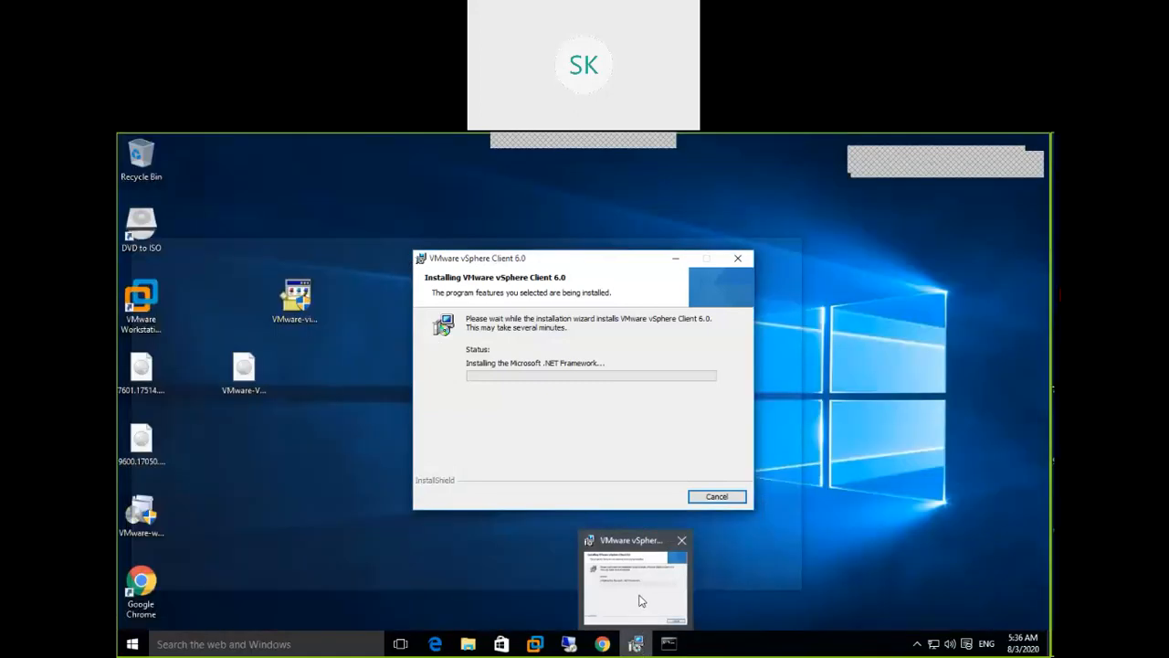
pyautogui.click(640, 594)
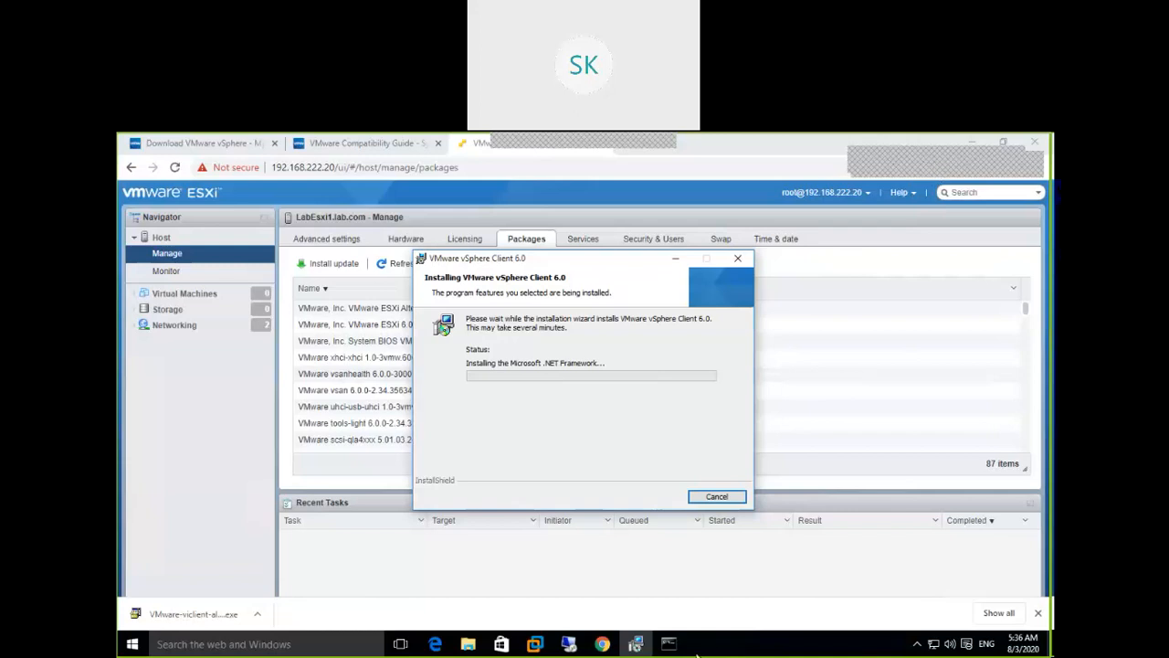
pyautogui.click(676, 263)
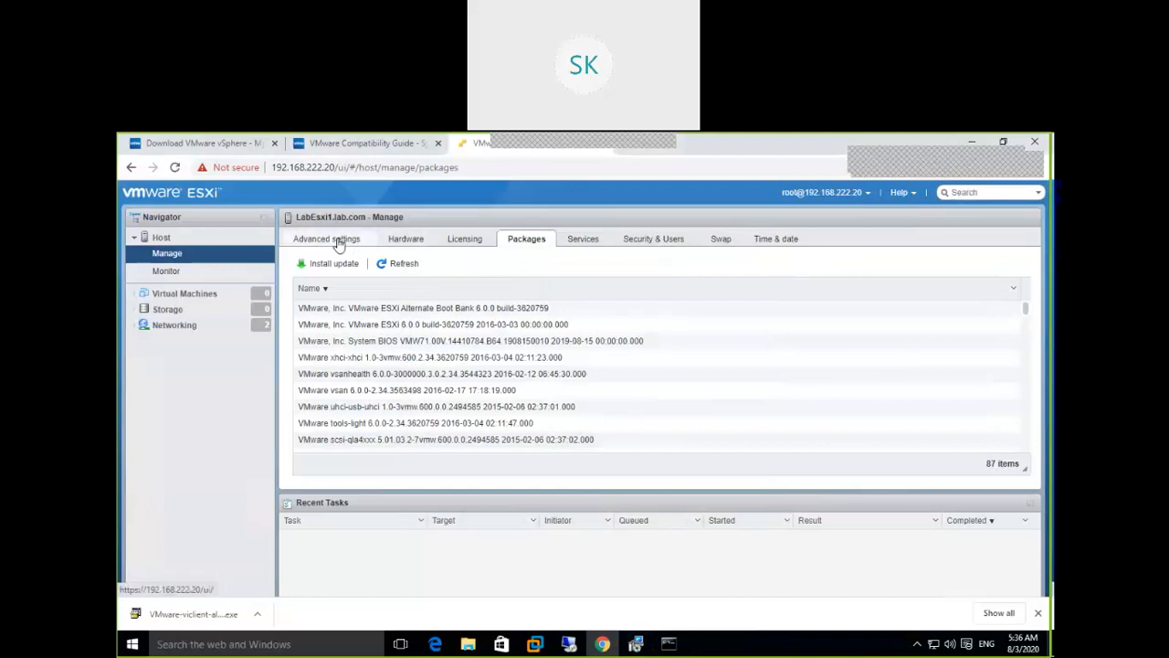
# Show the Hardware tab's 44-item PCI Devices list, enlarged to nine visible rows
pyautogui.click(405, 239)
pyautogui.hotkey('ctrl', 'shift', 'Escape')
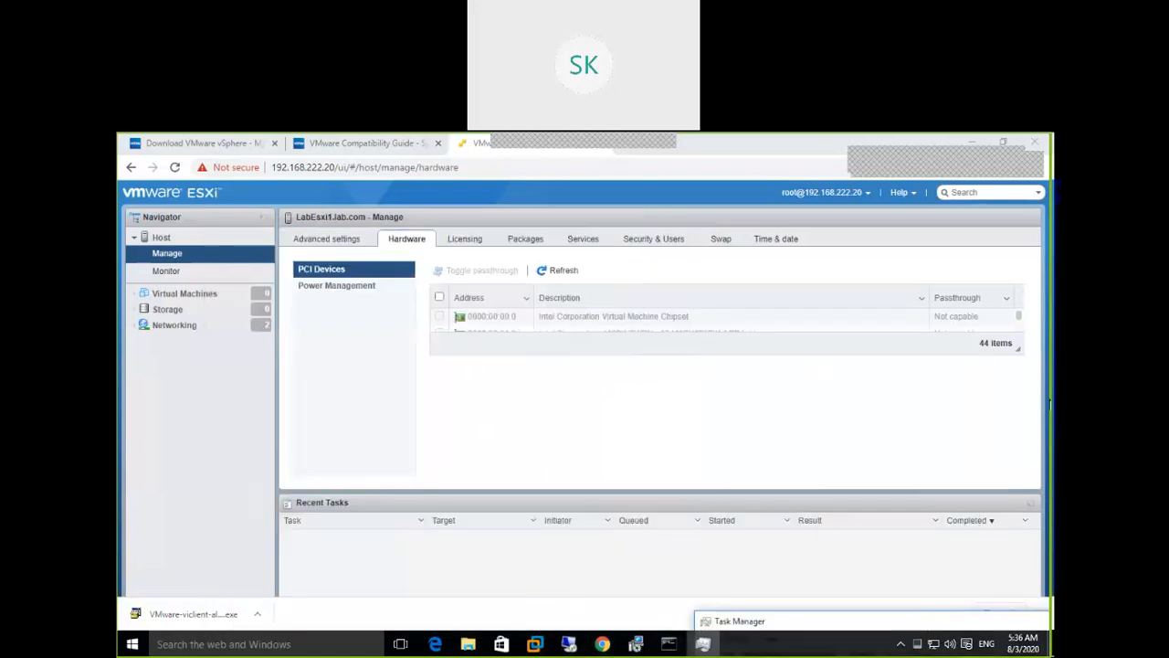
pyautogui.moveTo(1017, 348); pyautogui.dragTo(1018, 479)
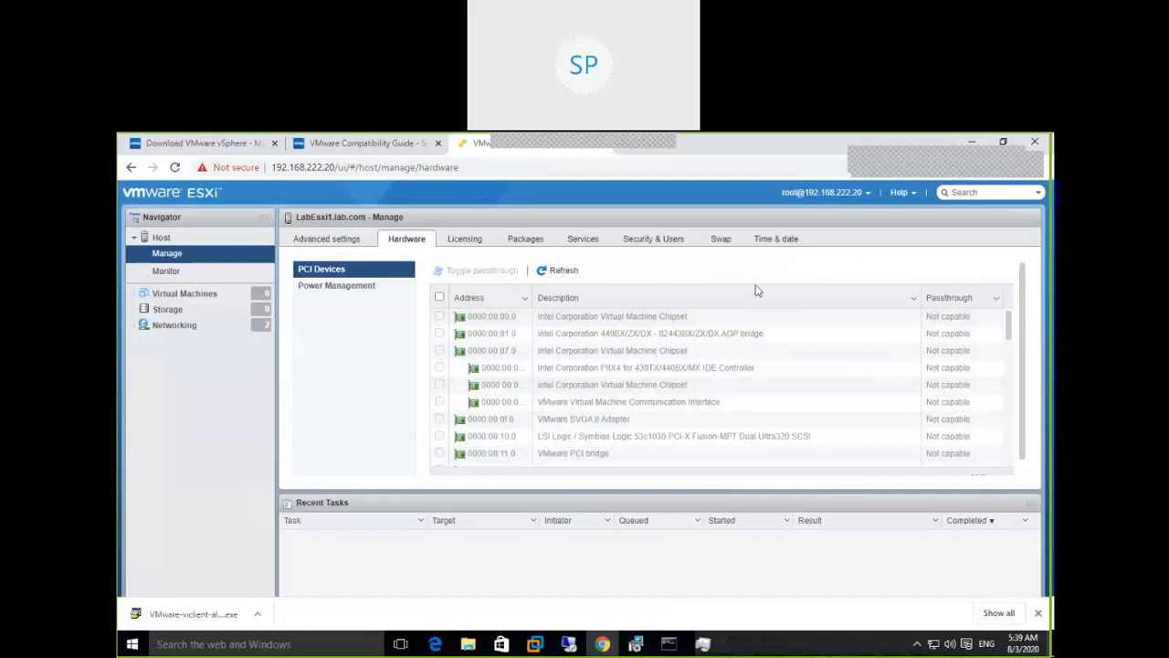
# Show the host's Evaluation Mode license, expiring October 02, 2020, and review its full feature list
pyautogui.click(464, 243)
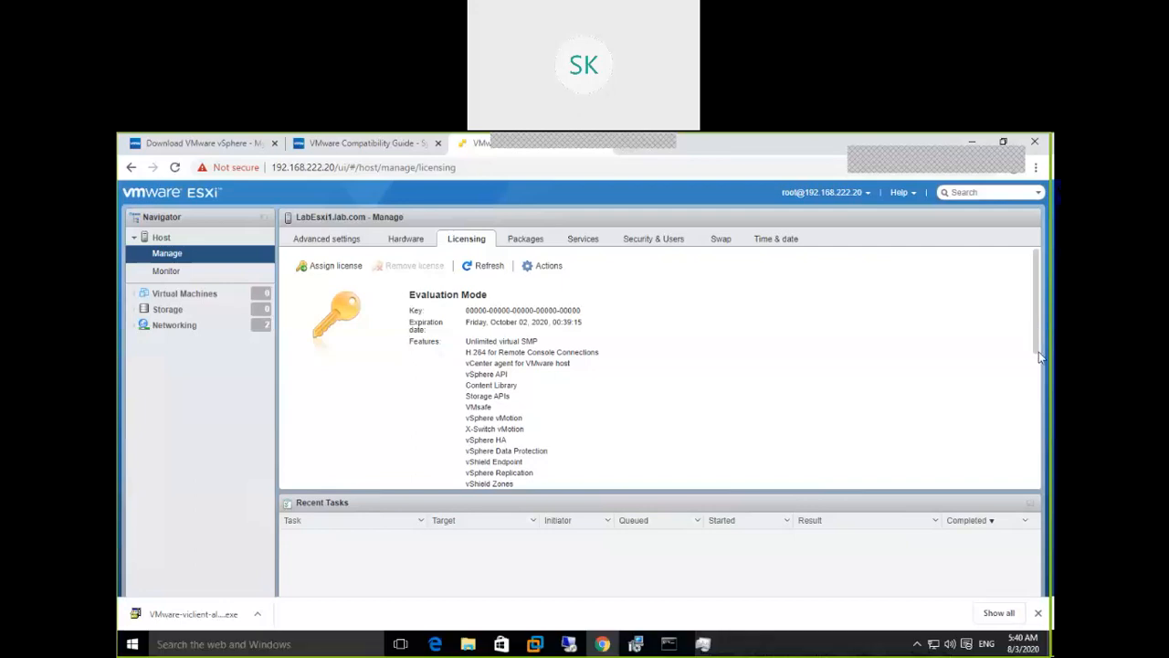
pyautogui.scroll(-2, 1036, 347)
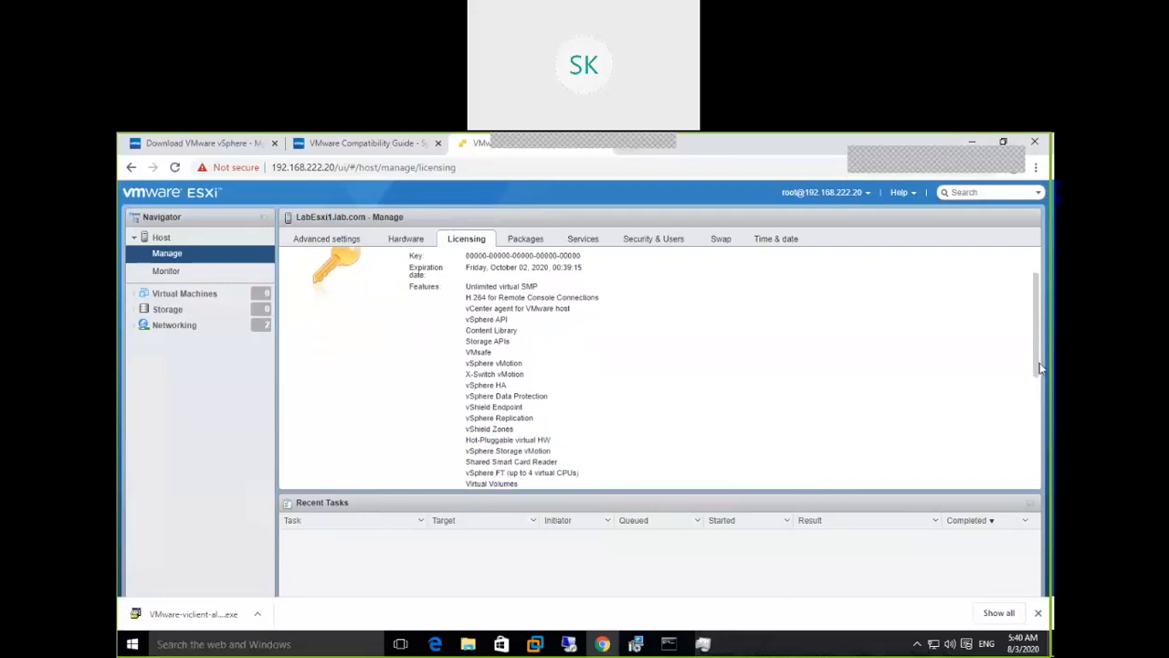
pyautogui.moveTo(1039, 385); pyautogui.dragTo(1047, 468)
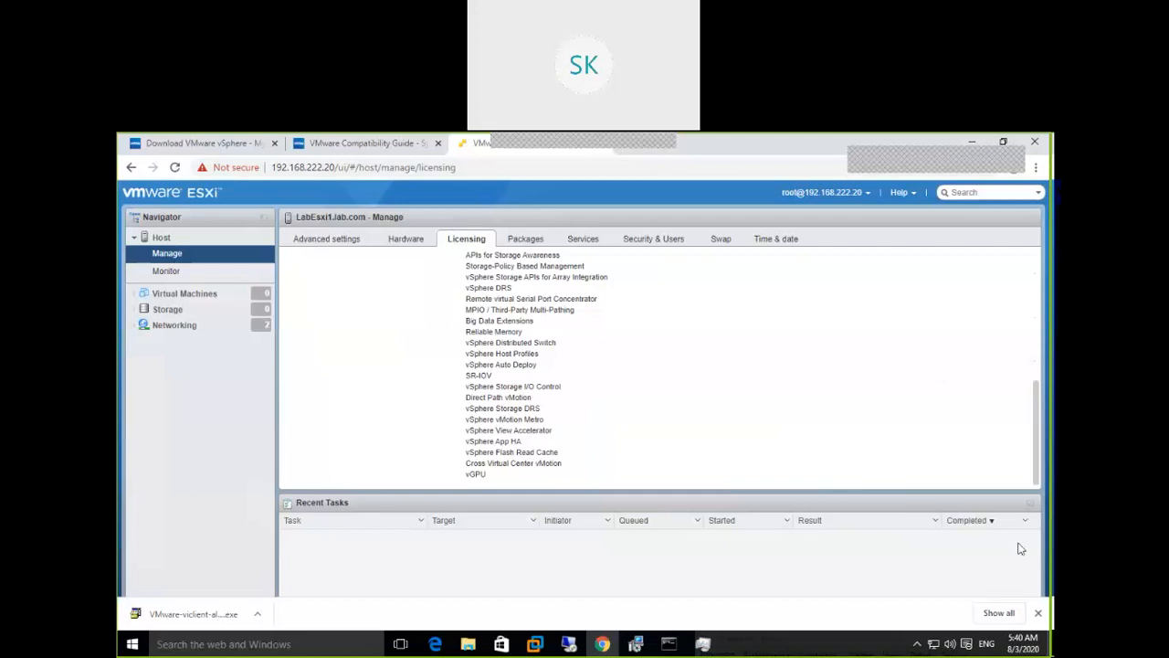
pyautogui.click(1039, 613)
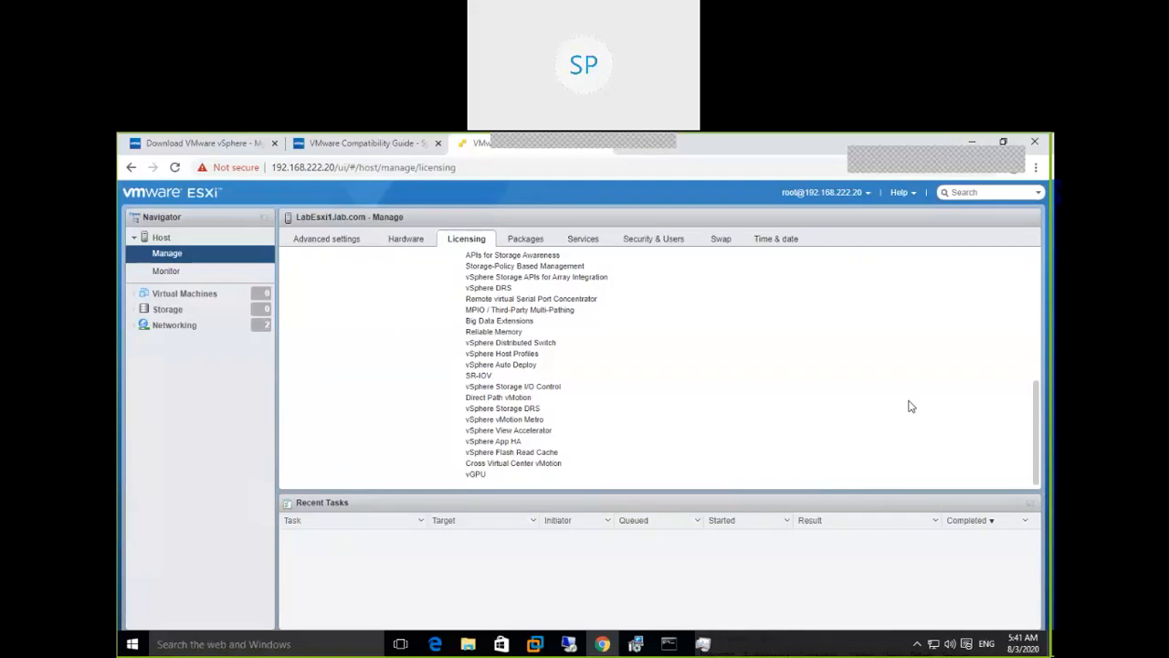
pyautogui.moveTo(1035, 401); pyautogui.dragTo(1041, 278)
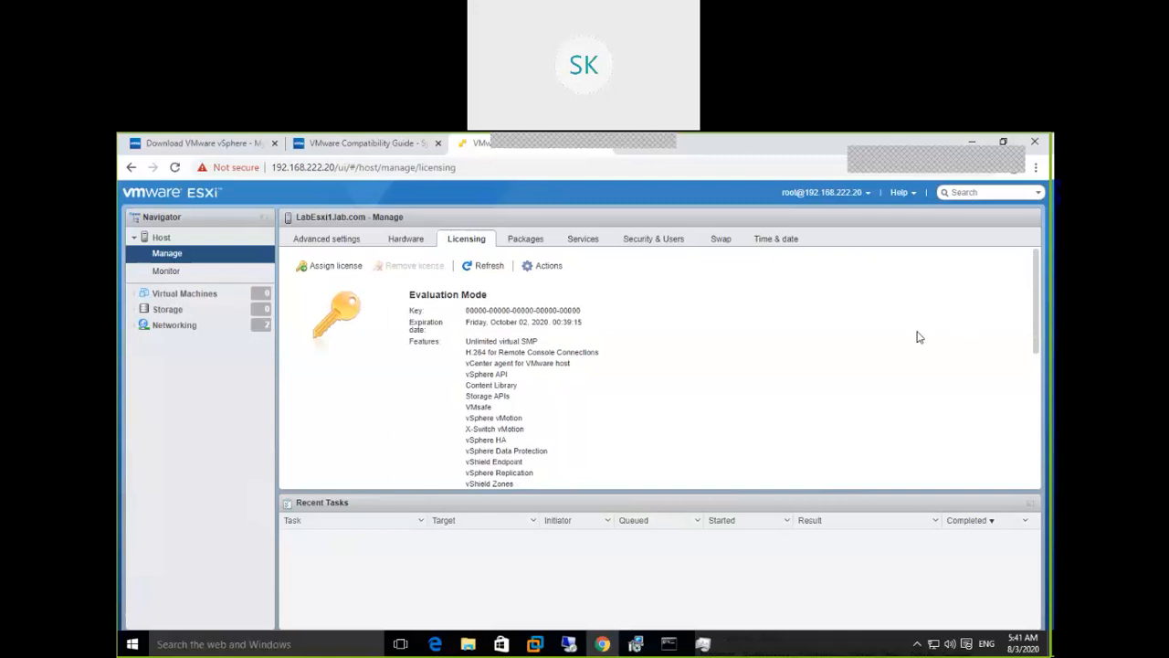
pyautogui.click(338, 268)
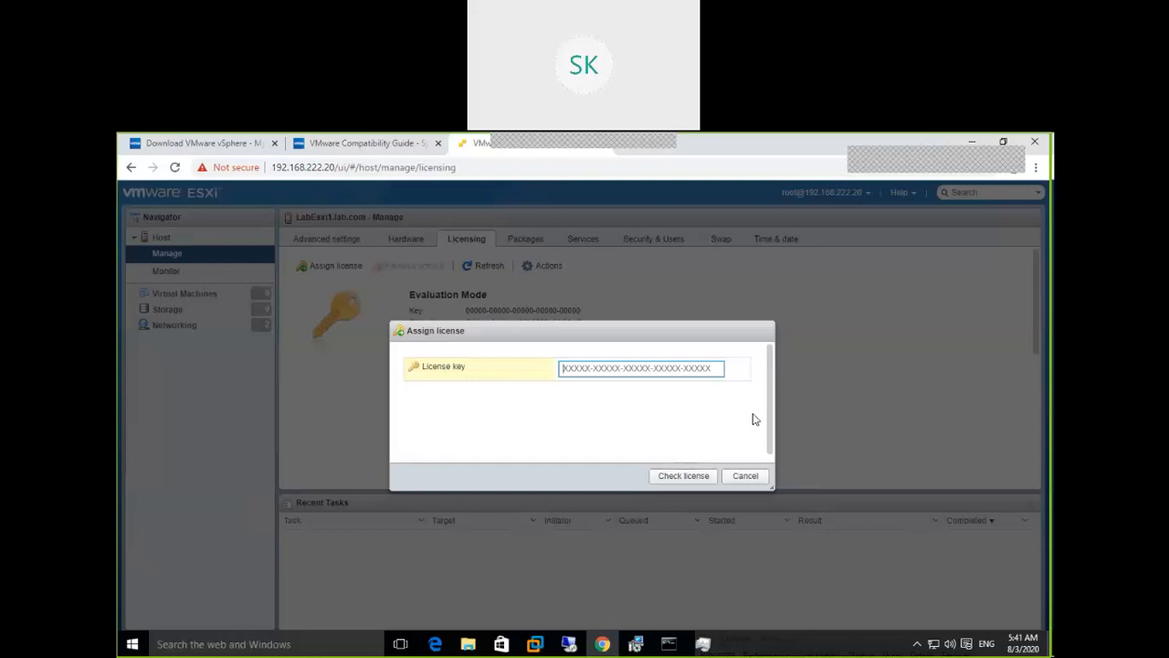
pyautogui.click(757, 484)
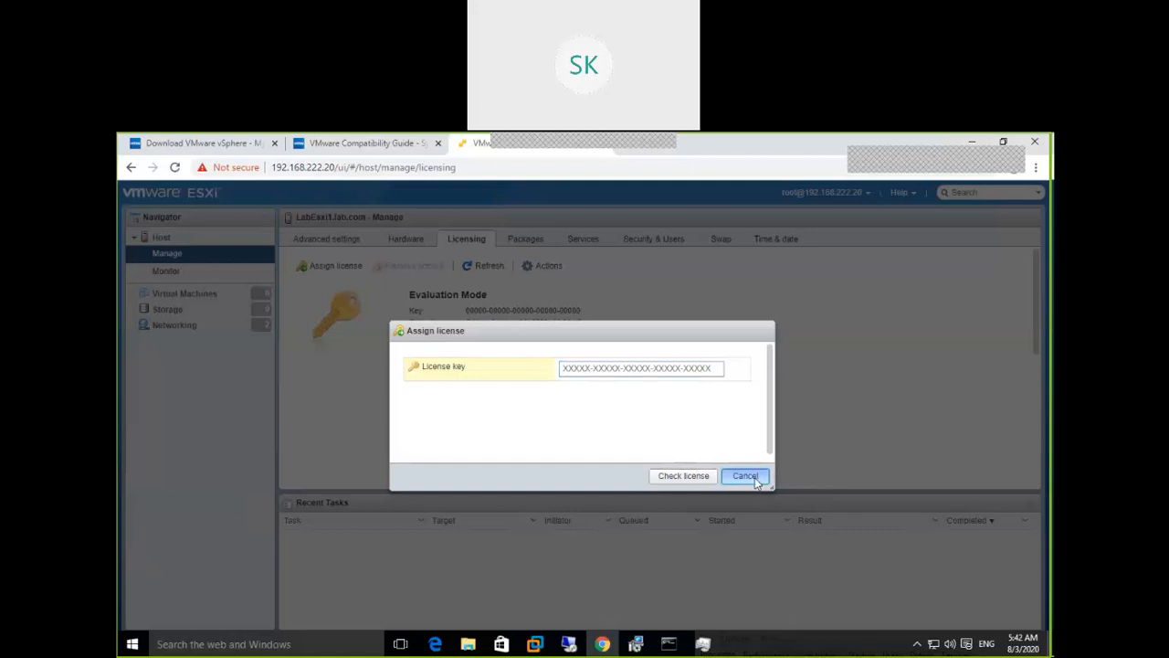
pyautogui.click(757, 484)
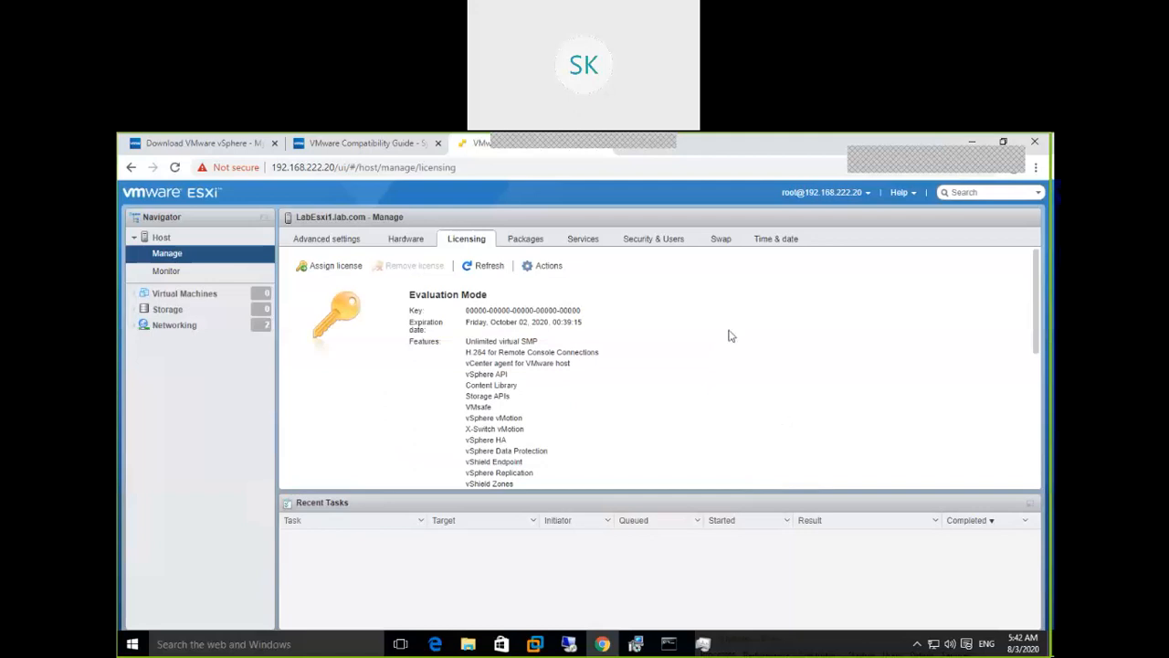
# List the host's 87 installed packages and finish the vSphere Client 6.0 installation
pyautogui.click(514, 240)
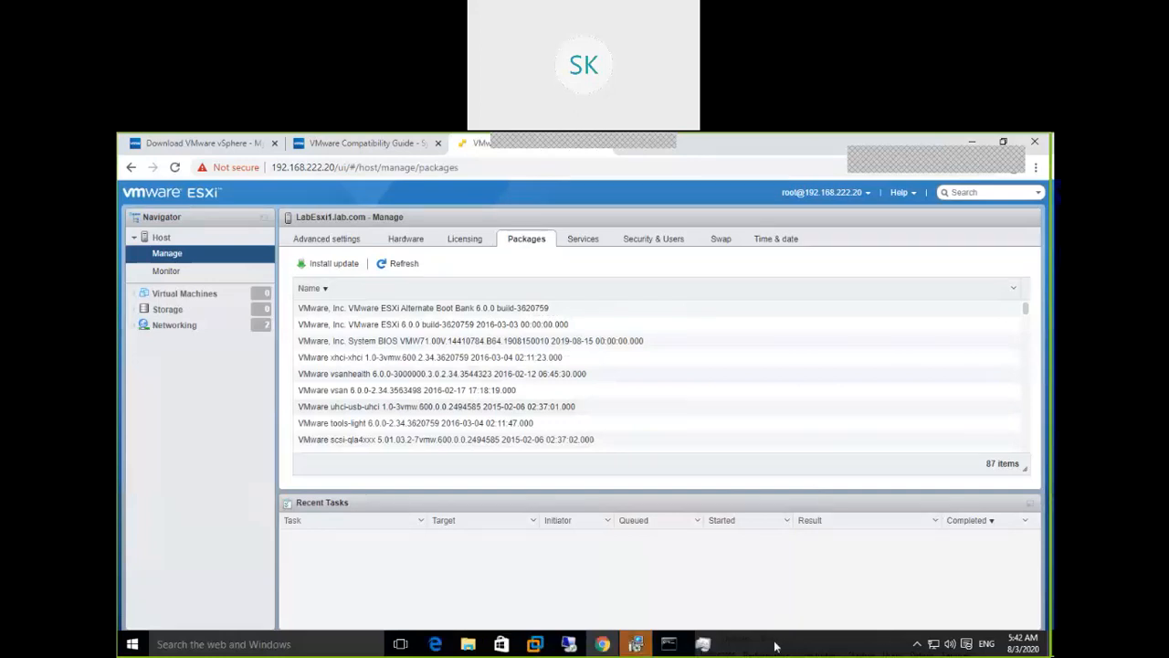
pyautogui.click(636, 646)
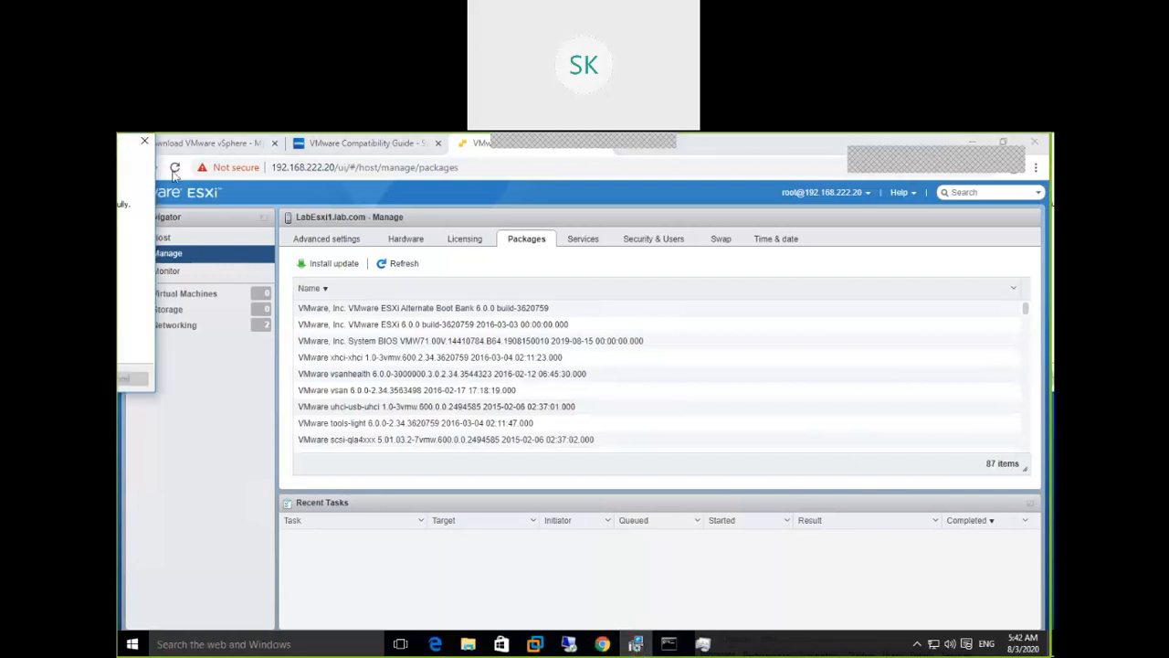
pyautogui.moveTo(126, 150); pyautogui.dragTo(947, 337)
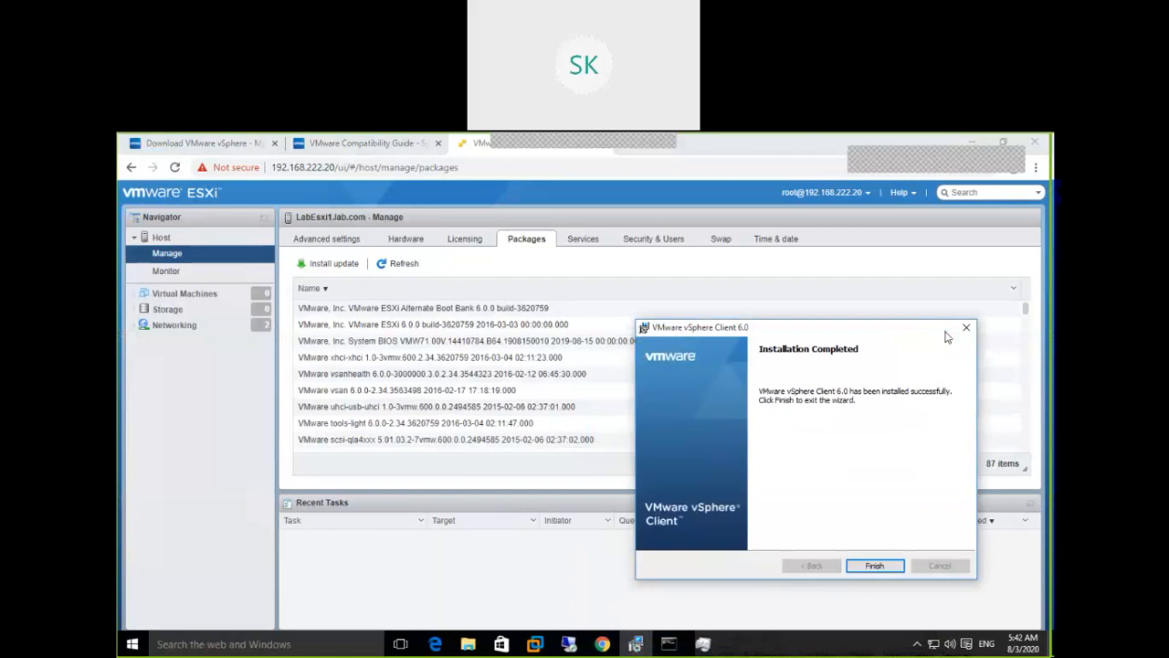
pyautogui.click(876, 566)
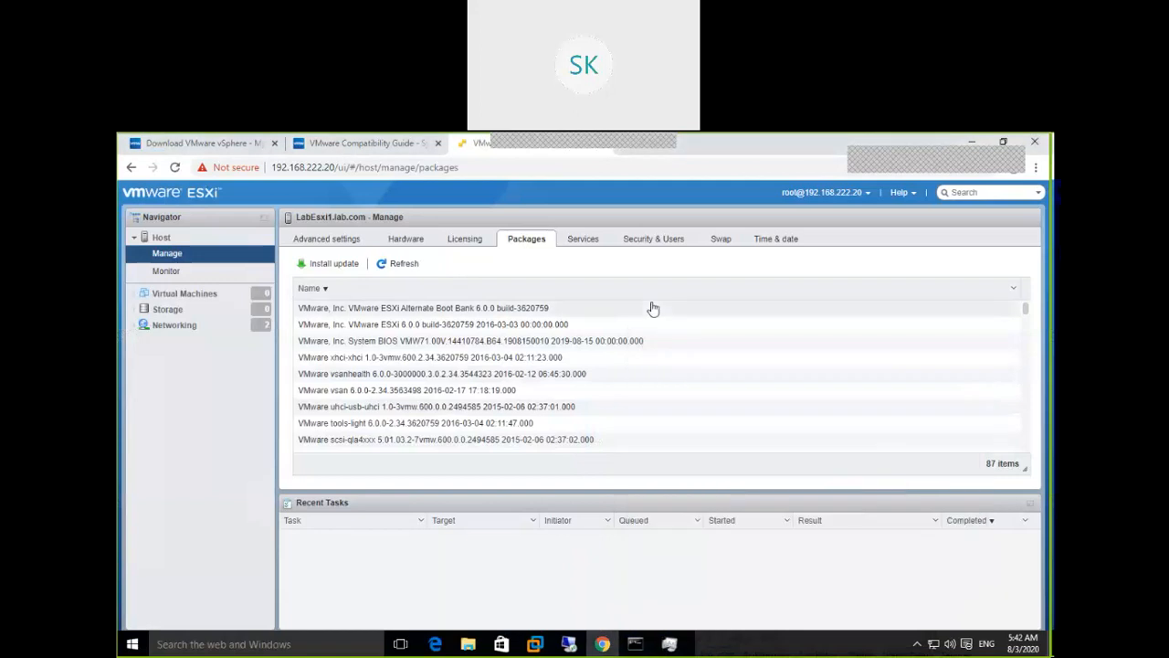
# Enlarge the grid to list all 13 host services and bring up the ntpd service's actions
pyautogui.click(584, 239)
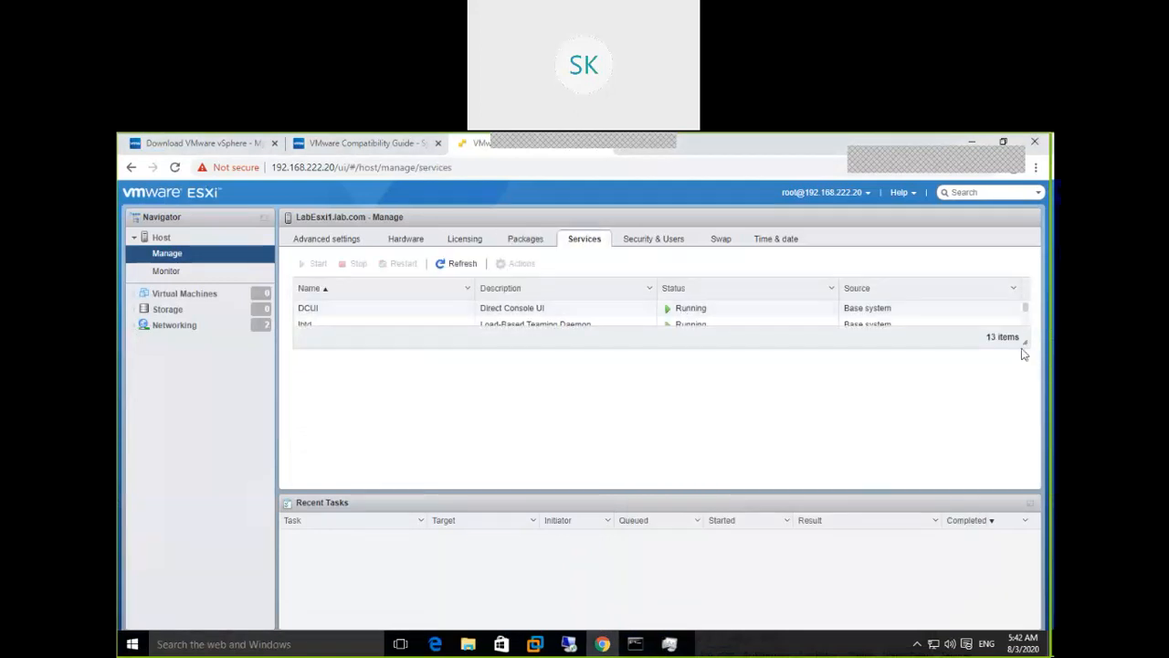
pyautogui.moveTo(1025, 341); pyautogui.dragTo(1023, 477)
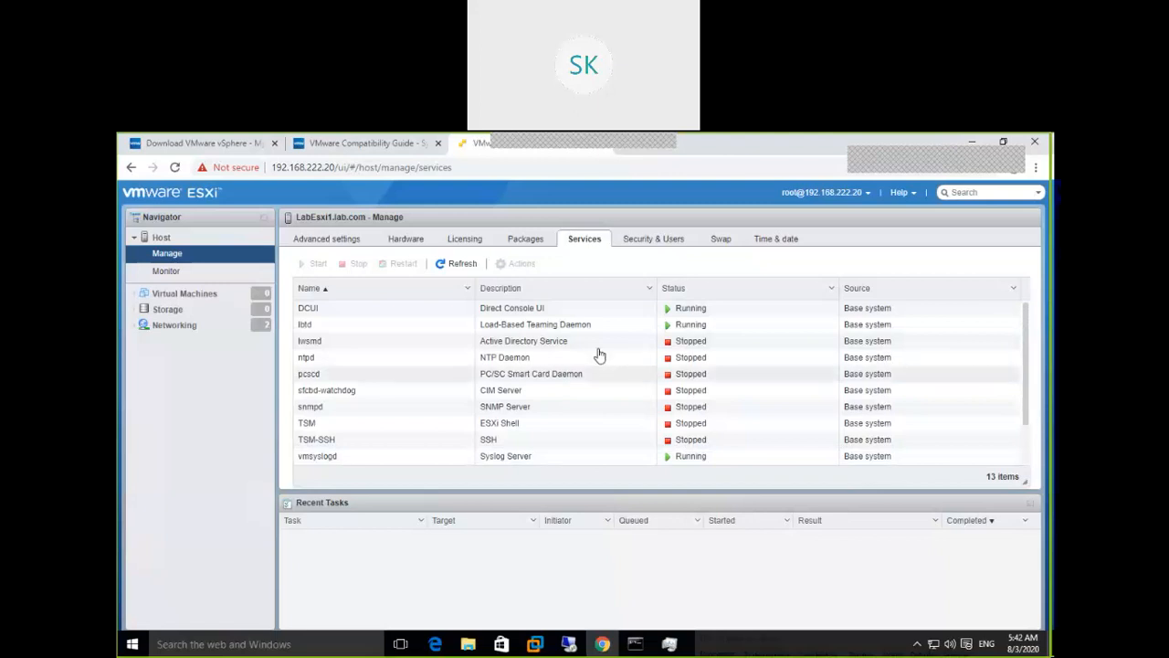
pyautogui.click(545, 357)
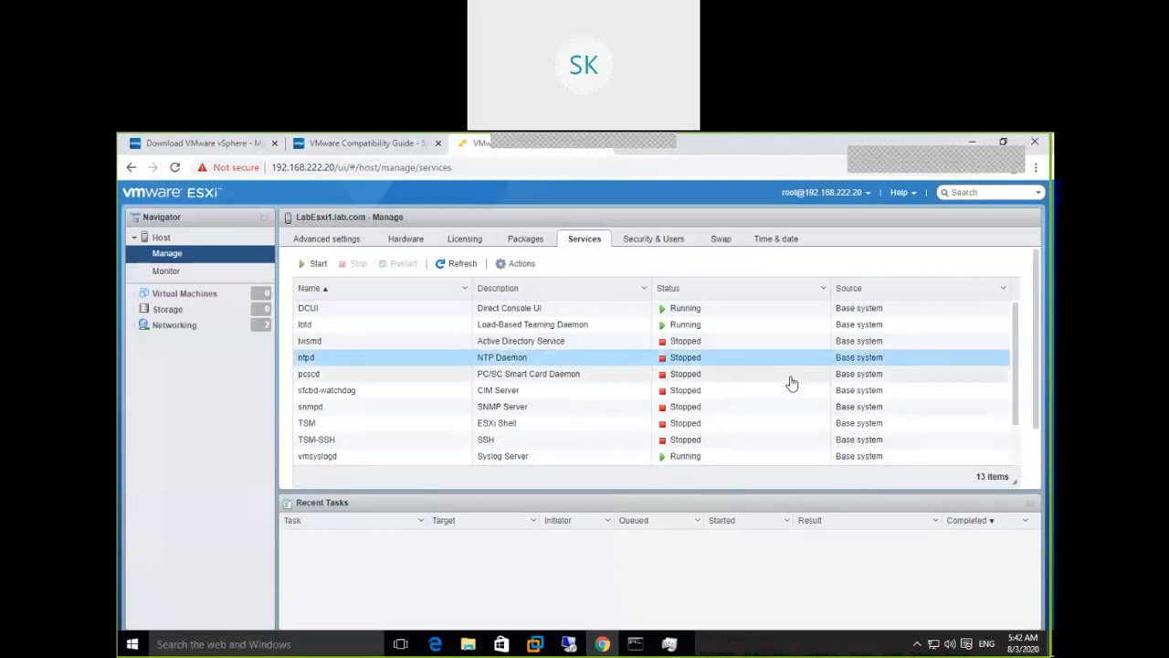
pyautogui.rightClick(678, 361)
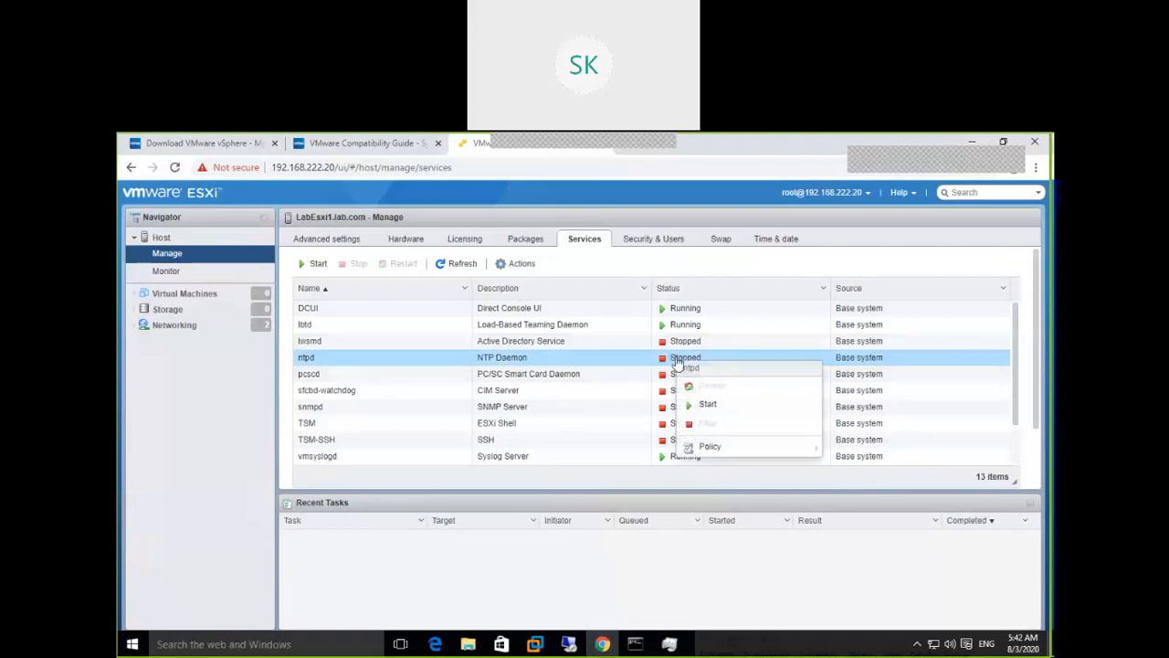
# Try to start the NTP Daemon, which fails, then go to Security & Users acceptance level settings
pyautogui.click(709, 405)
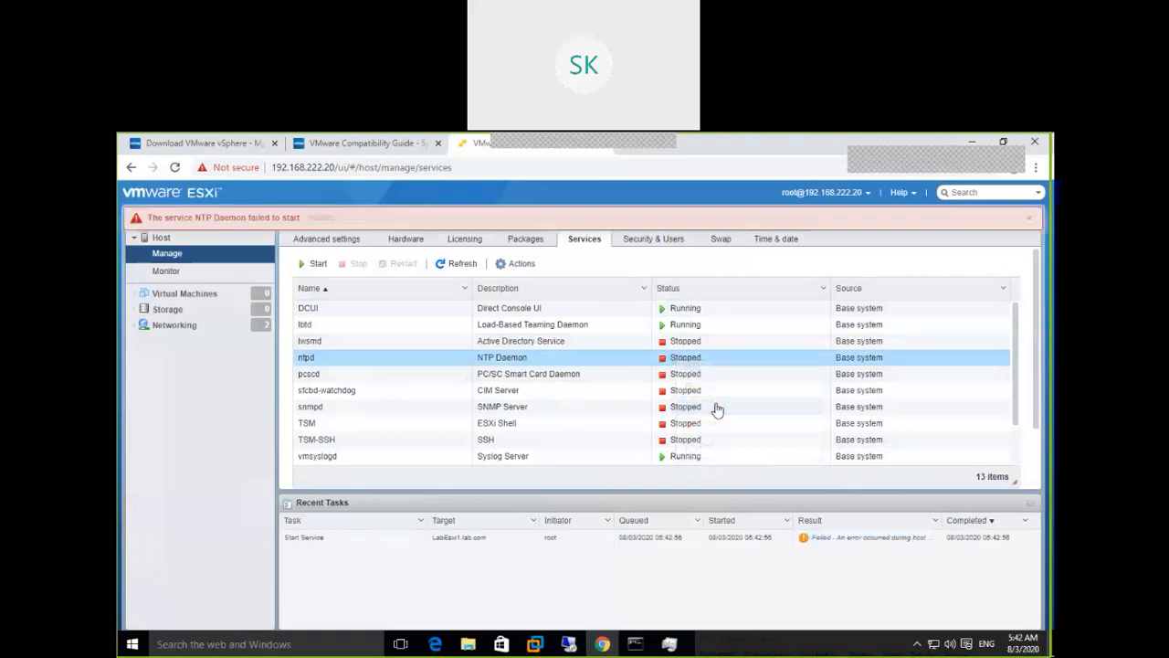
pyautogui.rightClick(686, 360)
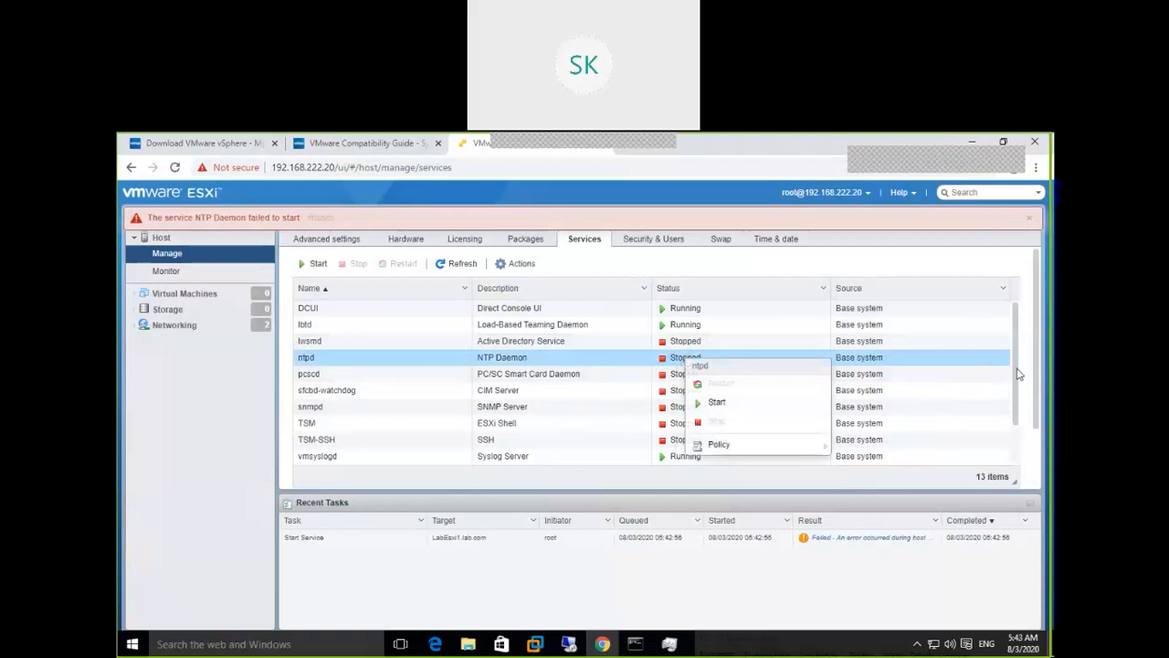
pyautogui.rightClick(941, 364)
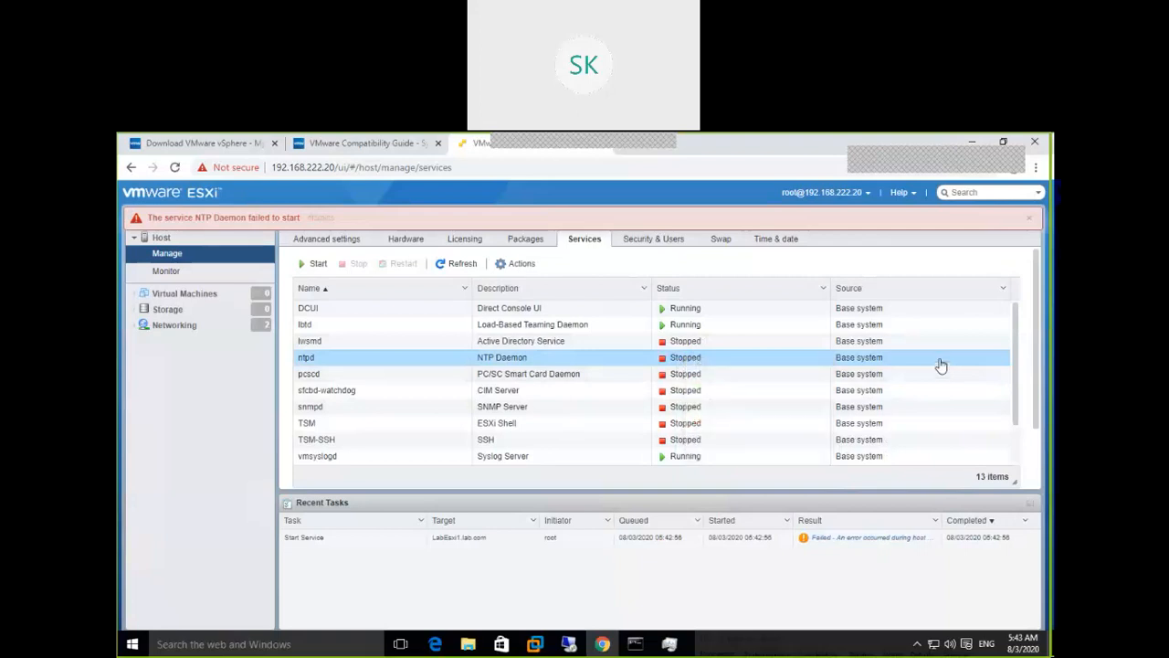
pyautogui.rightClick(1029, 353)
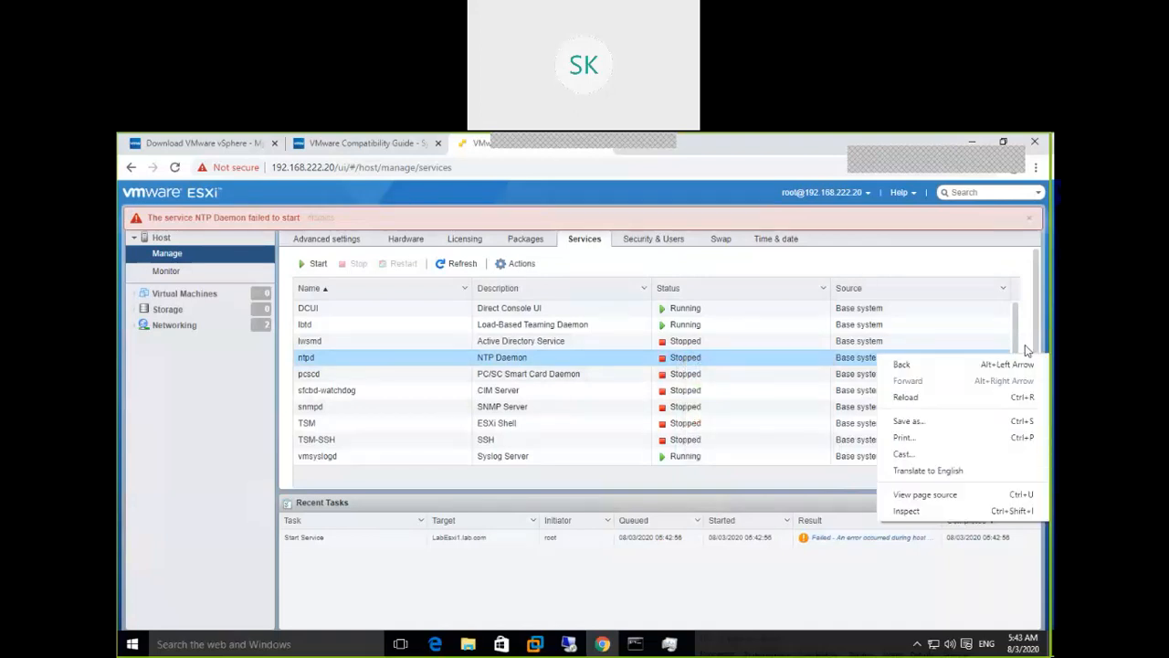
pyautogui.click(1026, 345)
pyautogui.click(1025, 348)
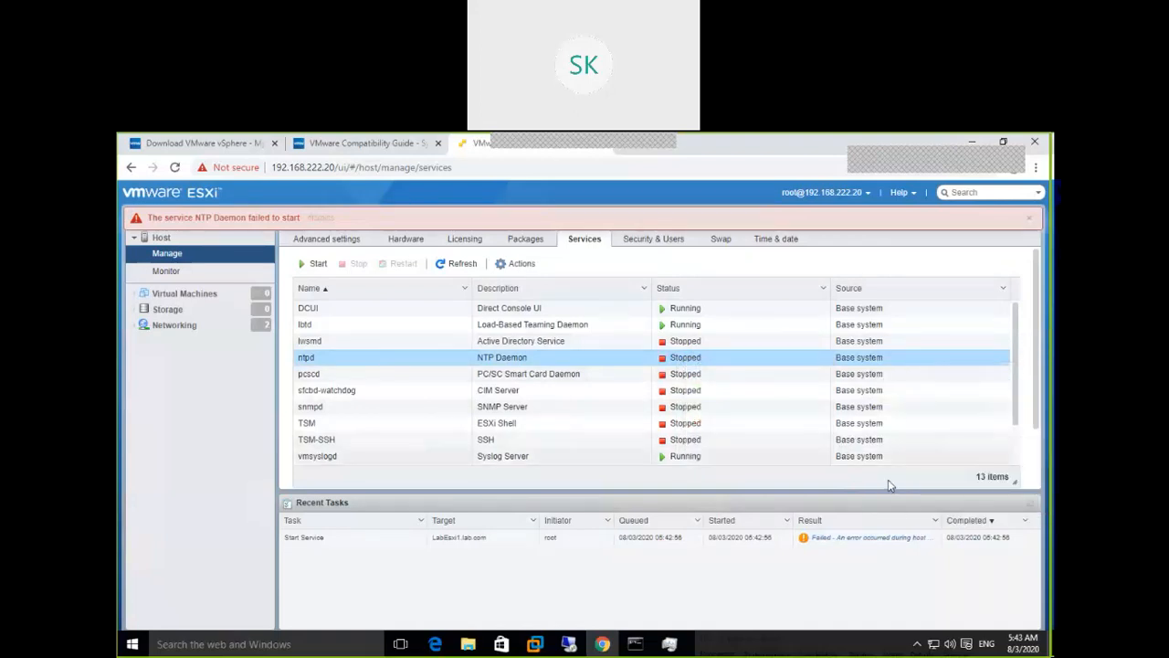
pyautogui.click(657, 242)
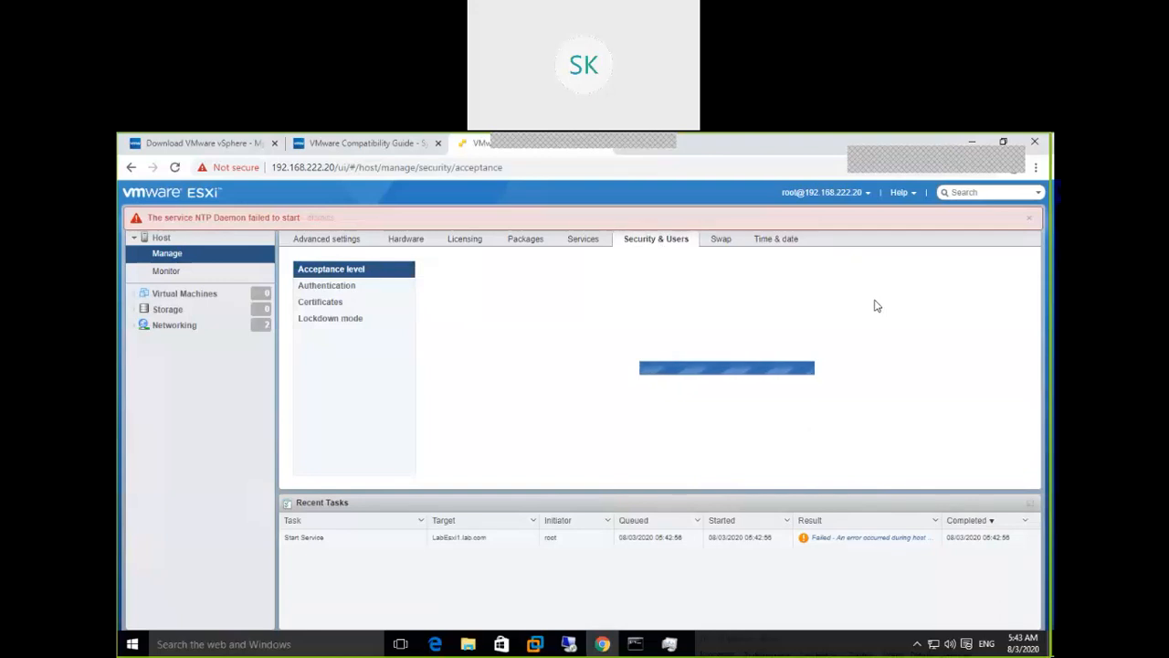
# View the Authentication settings, then the certificate issued by VMware Installer, valid to January 31, 2032
pyautogui.click(352, 291)
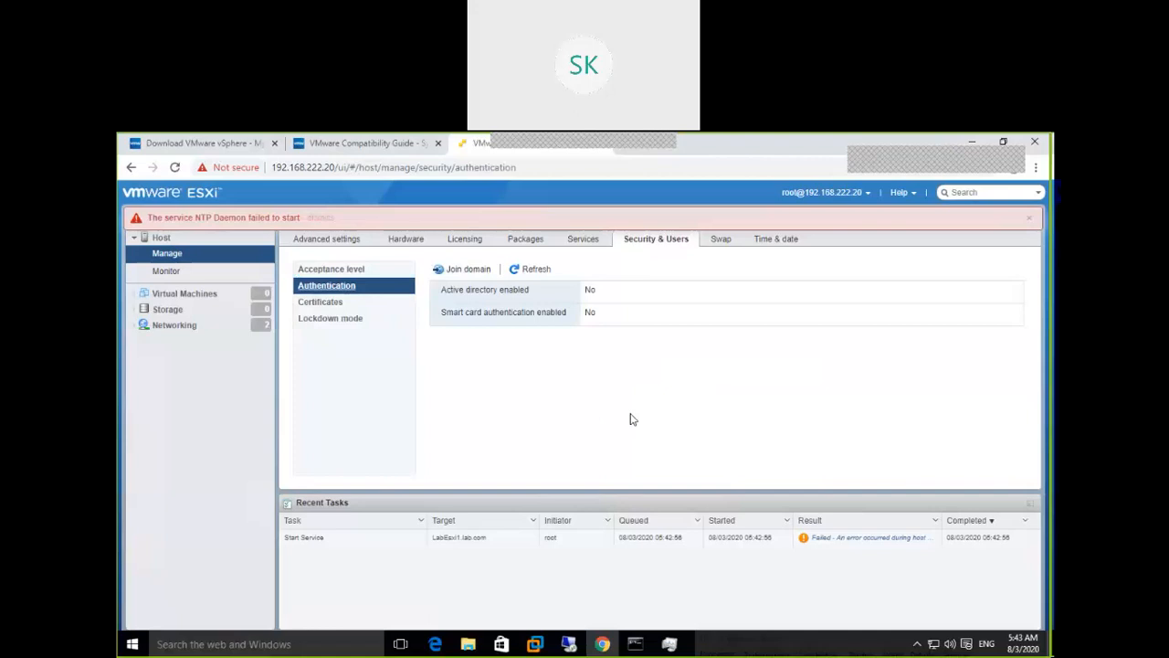
pyautogui.click(384, 303)
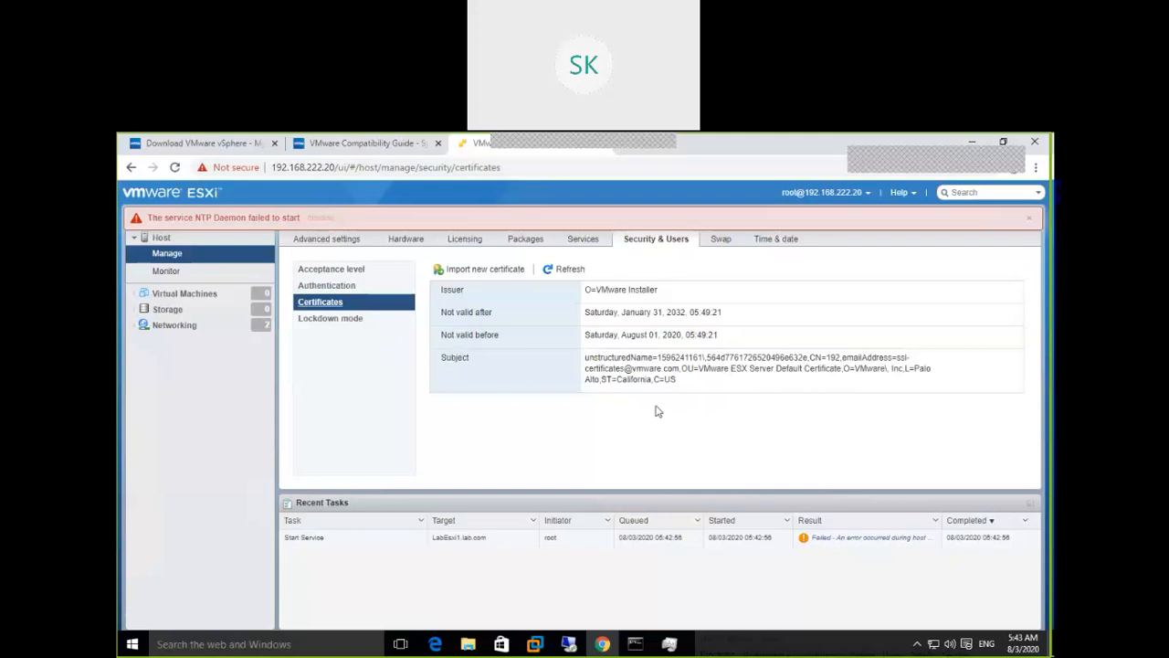
# Show the host's Swap settings, then minimize the browser to the desktop
pyautogui.click(722, 240)
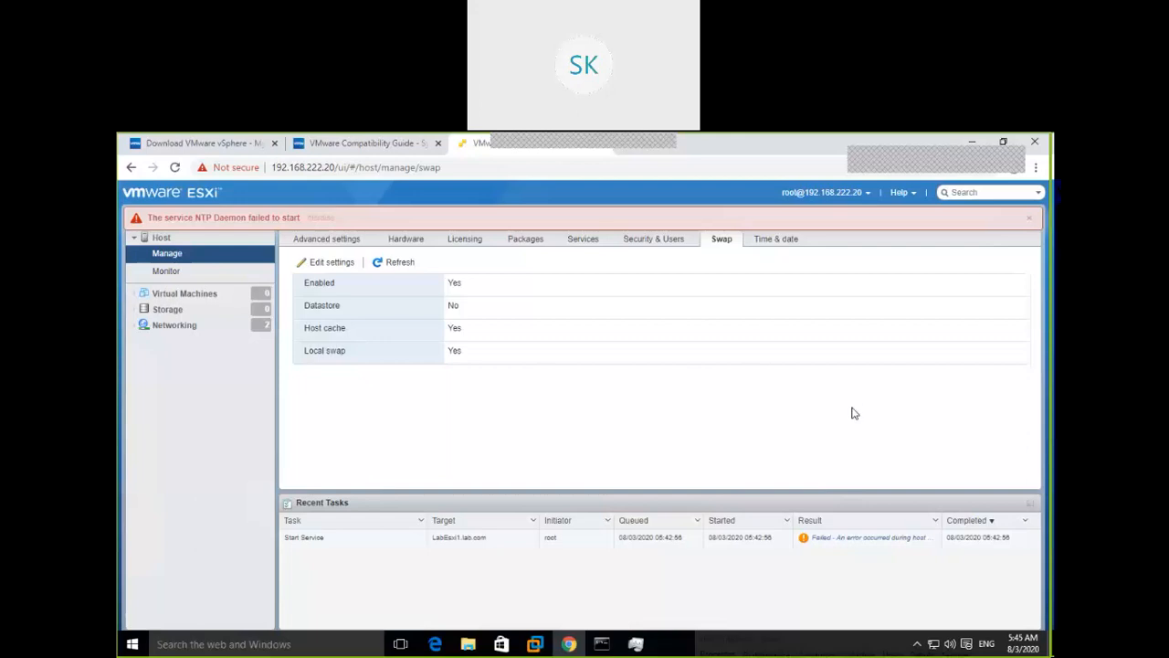
pyautogui.click(972, 142)
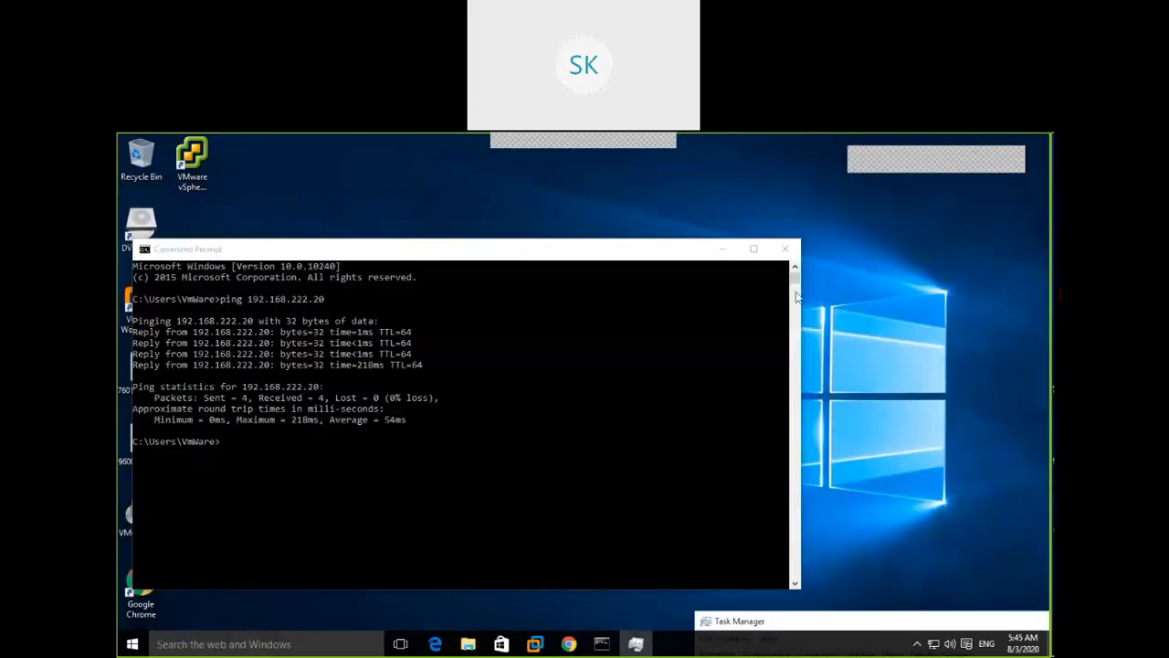
# Run the vSphere Client desktop shortcut as administrator, approving the UAC prompt
pyautogui.click(723, 249)
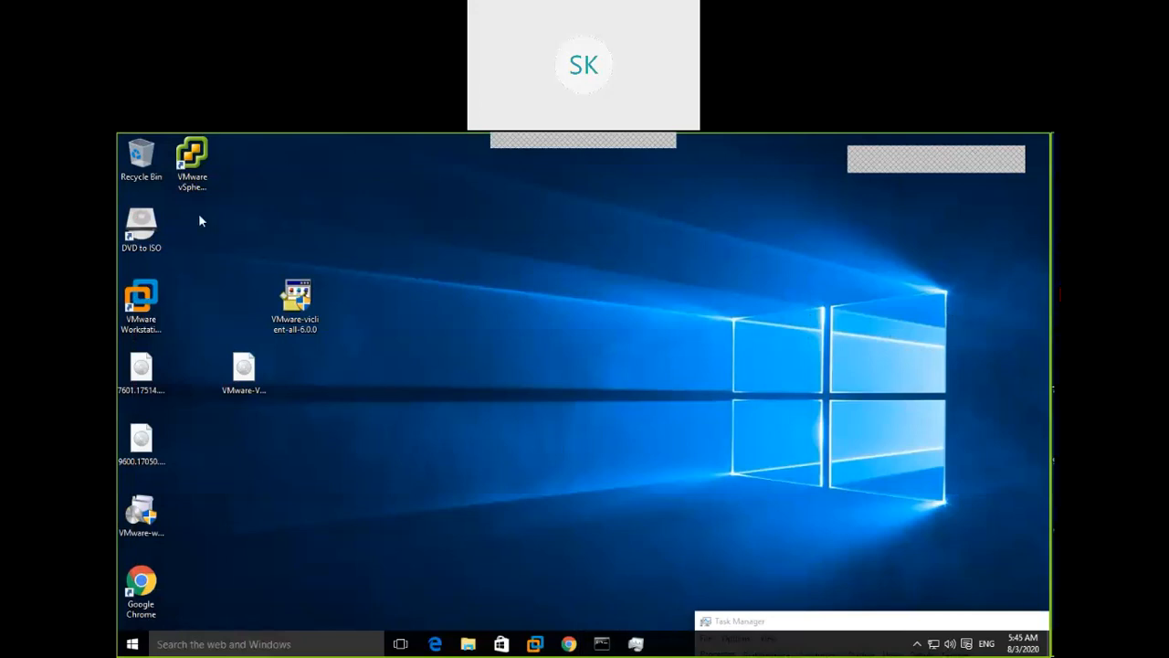
pyautogui.click(194, 173)
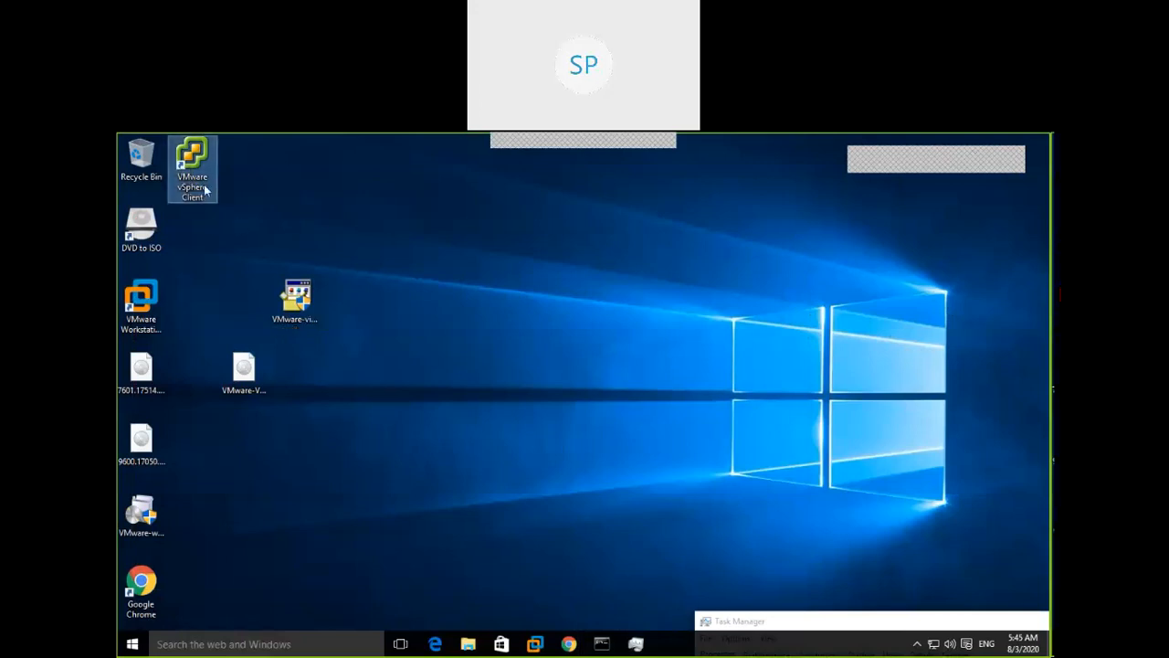
pyautogui.rightClick(205, 189)
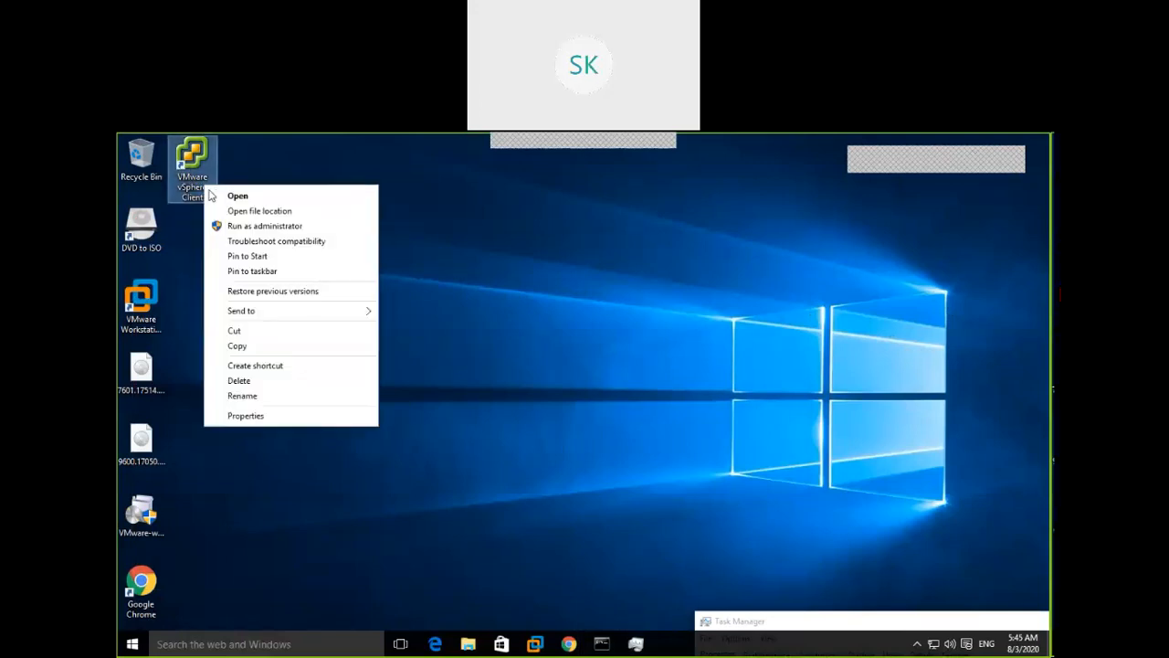
pyautogui.click(282, 231)
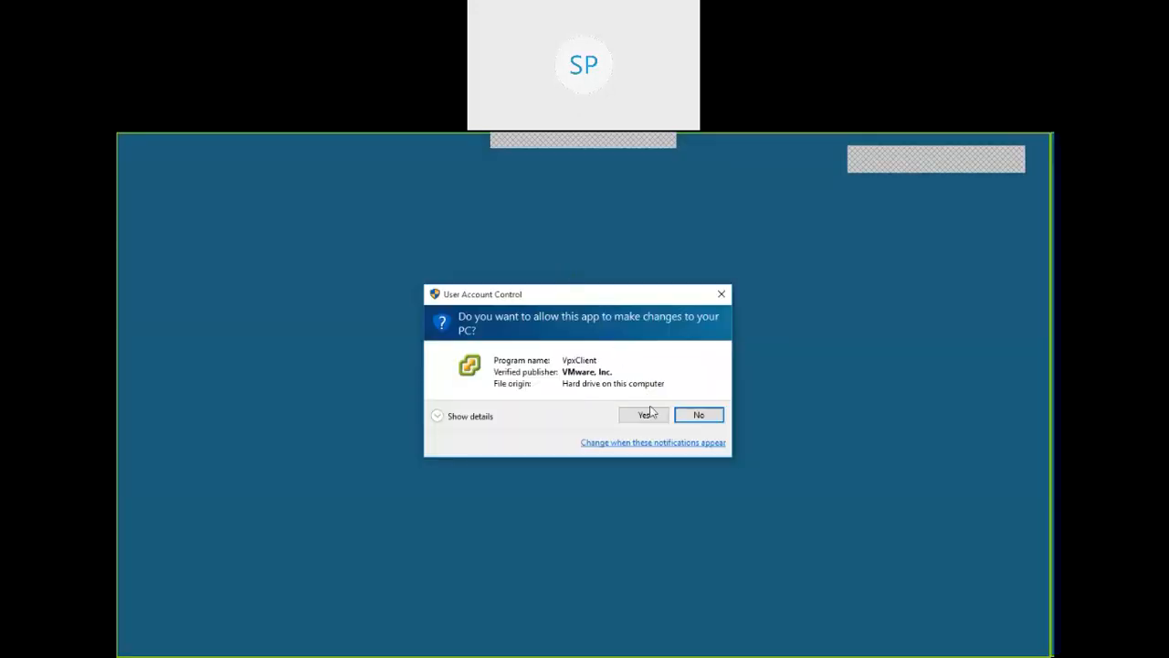
pyautogui.click(645, 416)
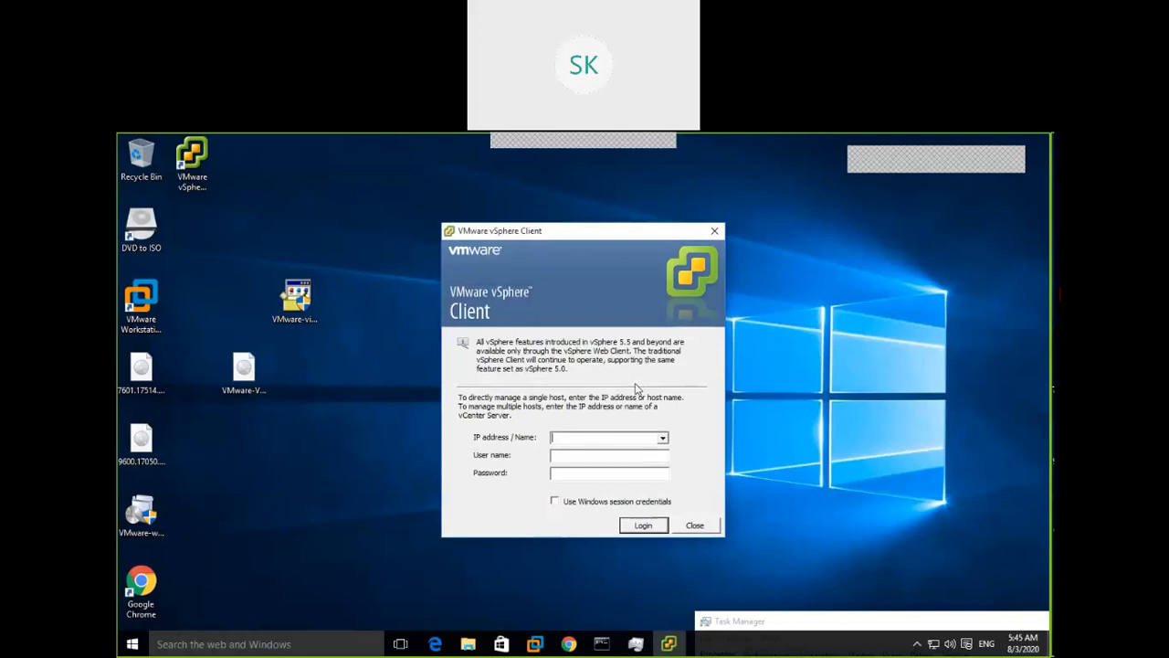
# Log in to 192.168.222.20 as root with the host password, ignoring the certificate warning and evaluation notice
pyautogui.write('192')
pyautogui.write('.168')
pyautogui.write('.222.')
pyautogui.write('20')
pyautogui.write('root')
pyautogui.write('******')
pyautogui.write('***')
pyautogui.click(643, 526)
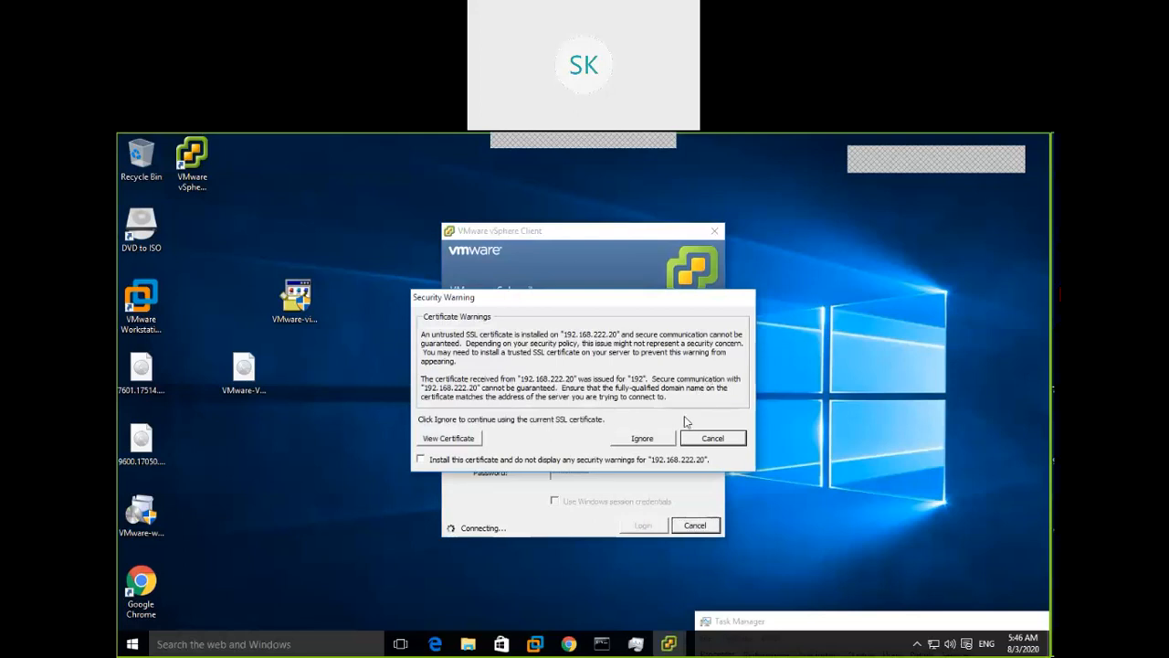
pyautogui.click(644, 439)
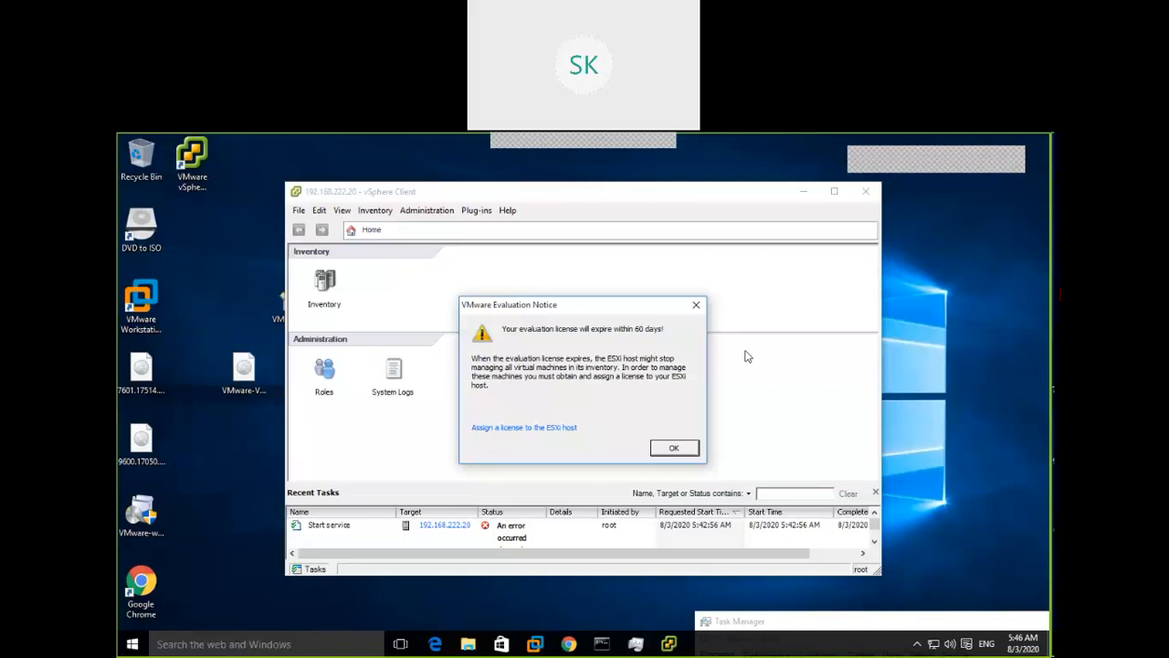
pyautogui.click(674, 450)
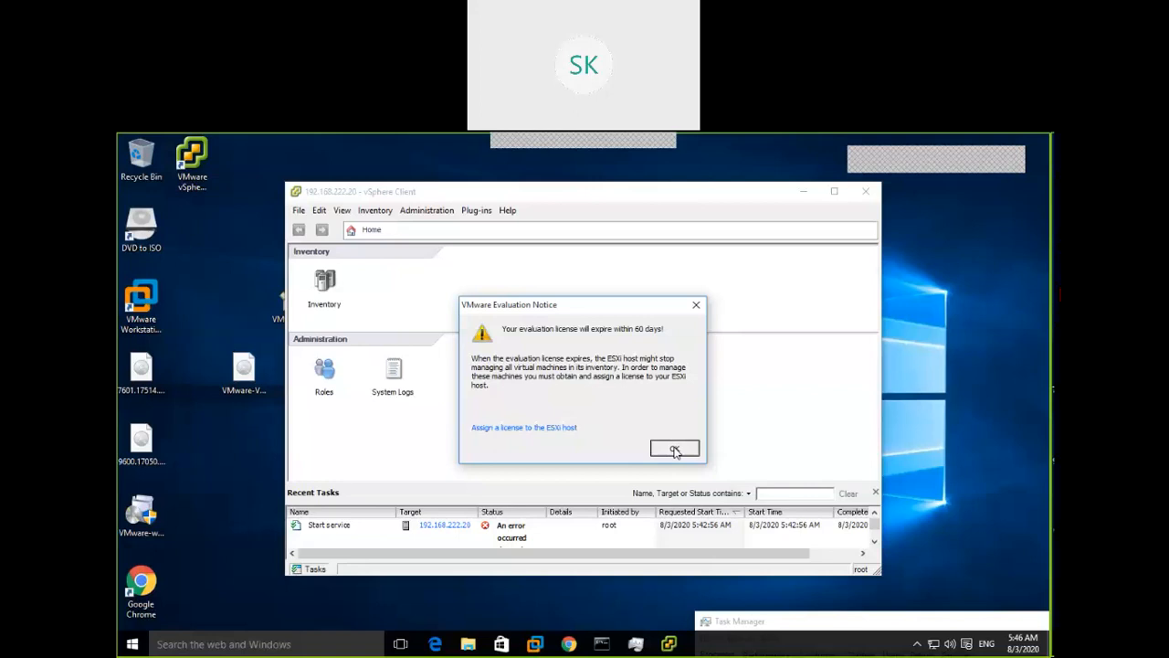
# Maximize the client and open the Inventory view of host LabEsxi1.lab.com (ESXi 6.0.0)
pyautogui.click(835, 192)
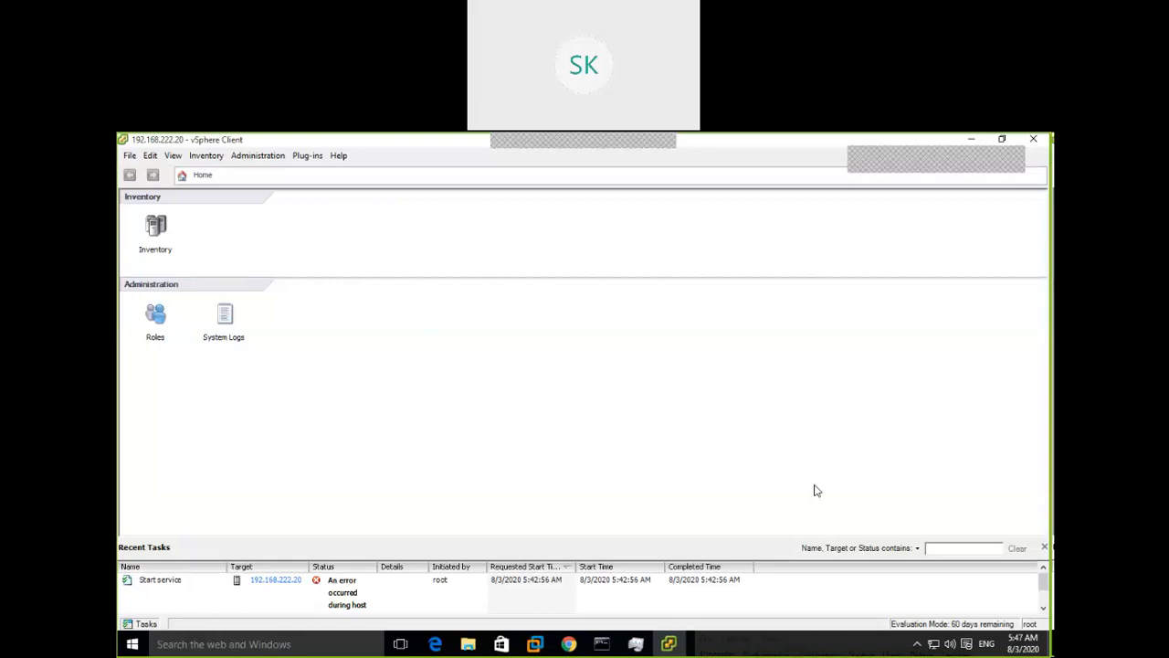
pyautogui.click(154, 229)
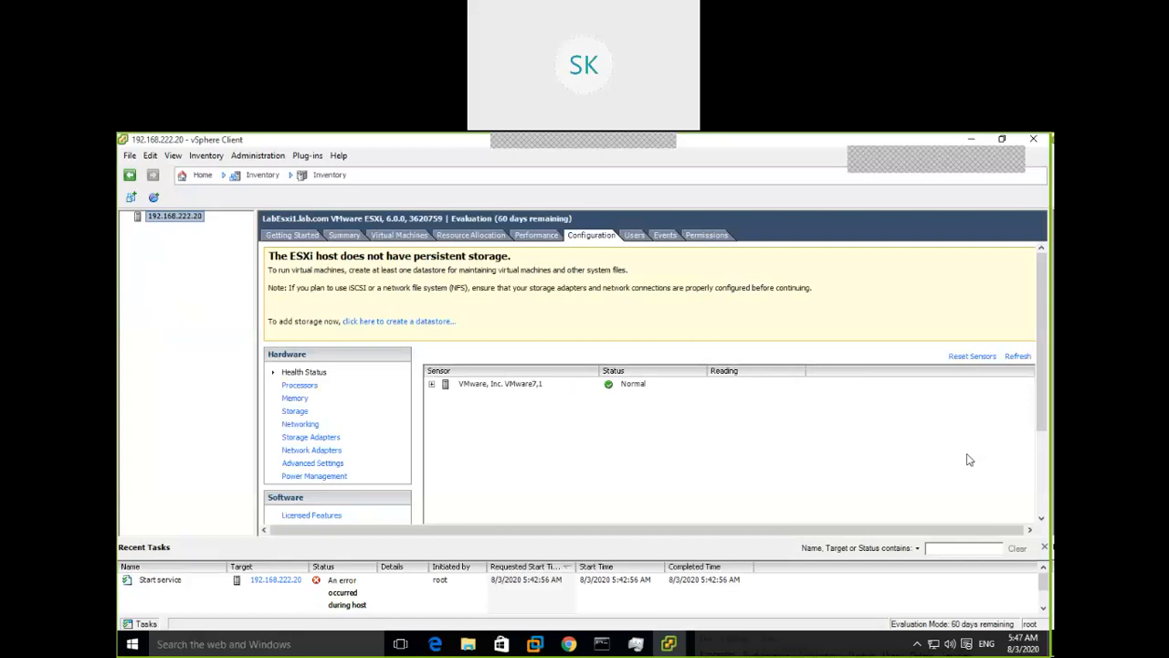
pyautogui.click(294, 237)
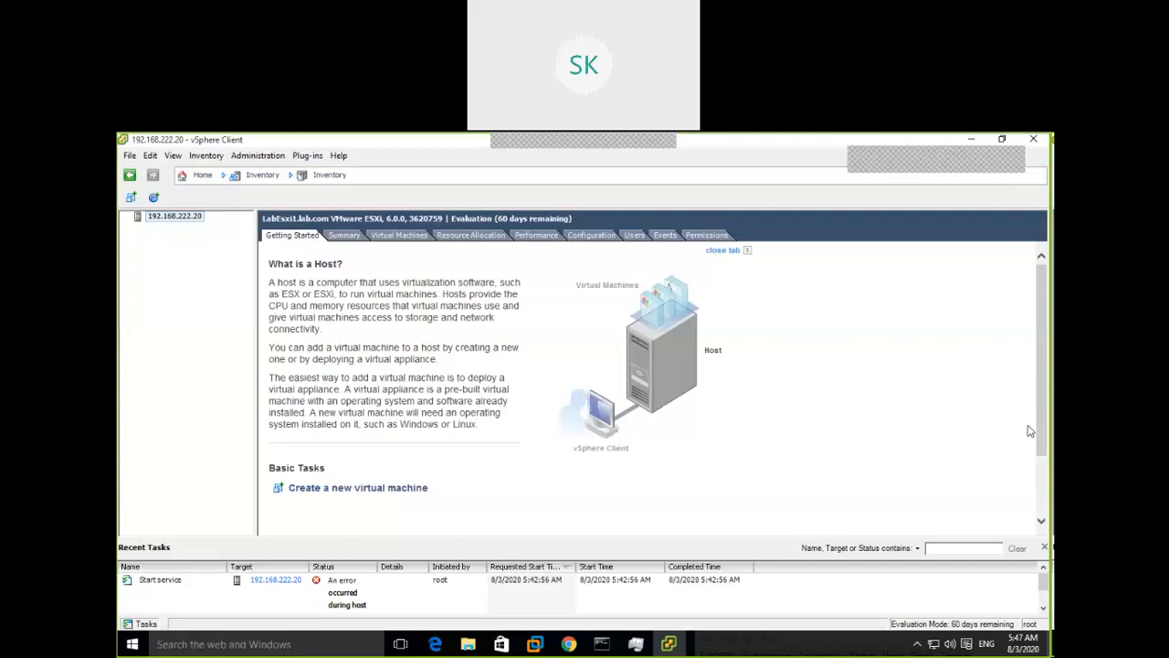
# Show the host's Summary: 4 CPUs x 3.599 GHz, 4094.91 MB memory, no datastores
pyautogui.click(352, 235)
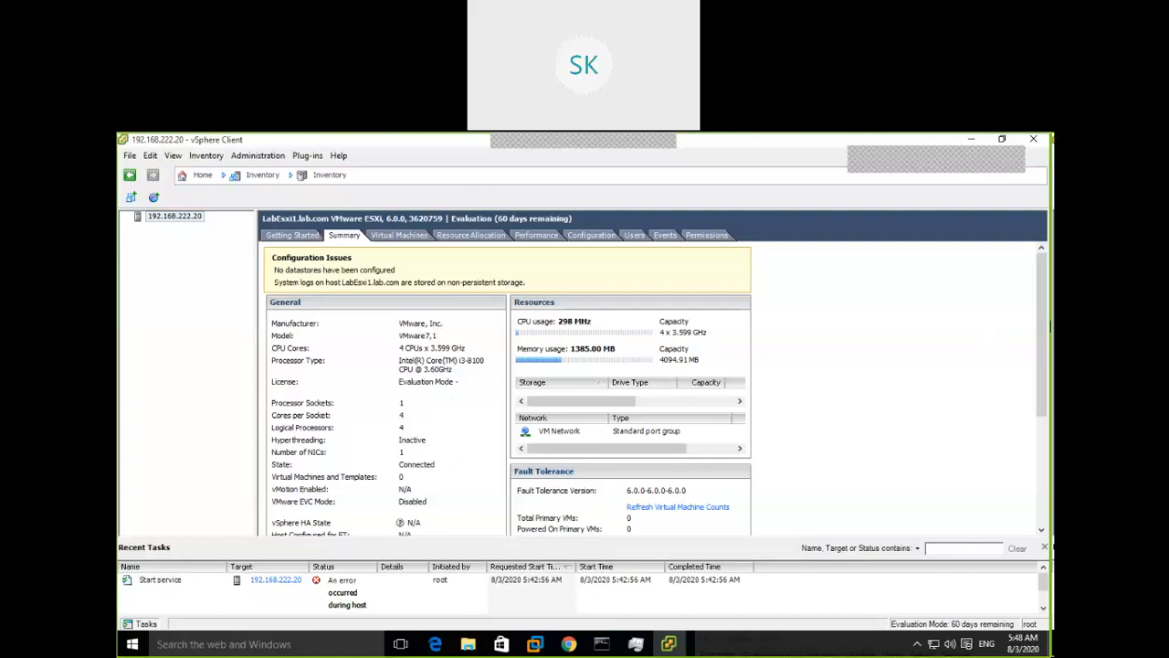
# Open the host's Virtual Machines list, which shows no virtual machines yet
pyautogui.moveTo(1045, 344)
pyautogui.mouseDown()
pyautogui.moveTo(1044, 402)
pyautogui.moveTo(1047, 340)
pyautogui.mouseUp()
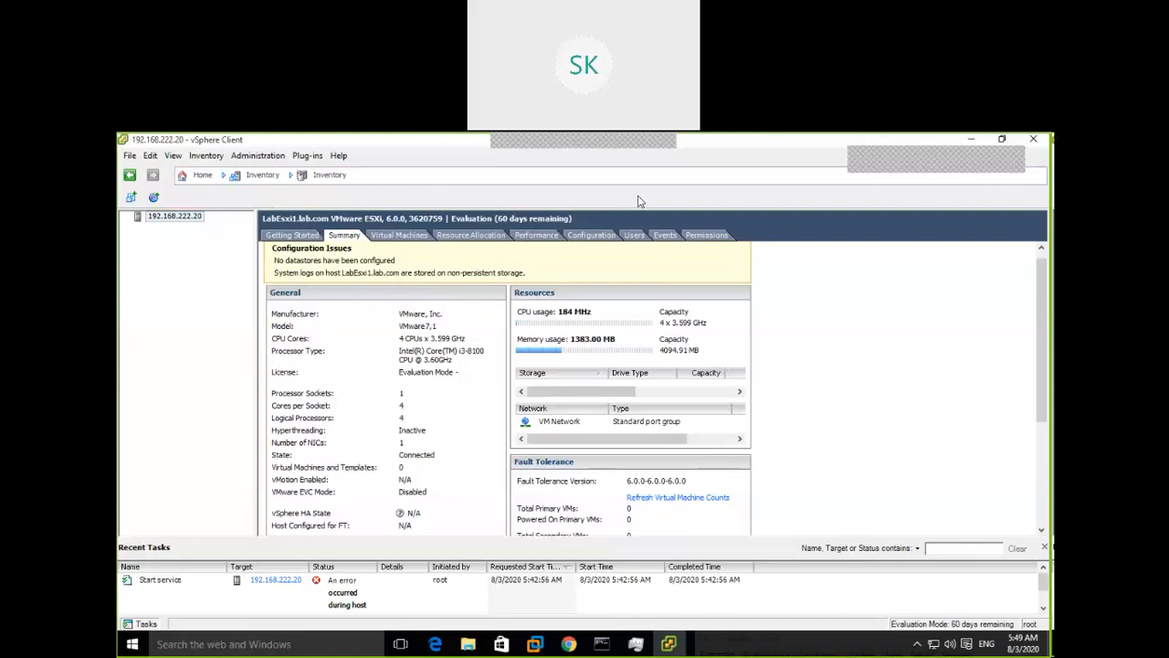
pyautogui.click(406, 237)
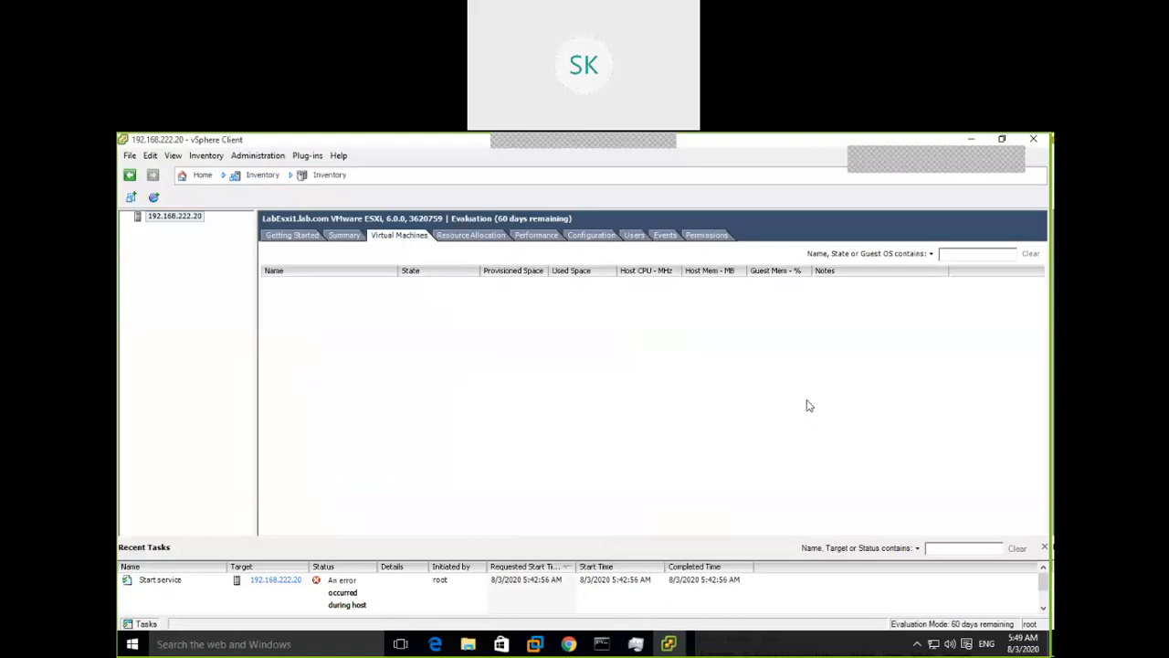
# Show the host's Resource Allocation: 11448 MHz CPU and 892 MB memory, none reserved
pyautogui.click(484, 238)
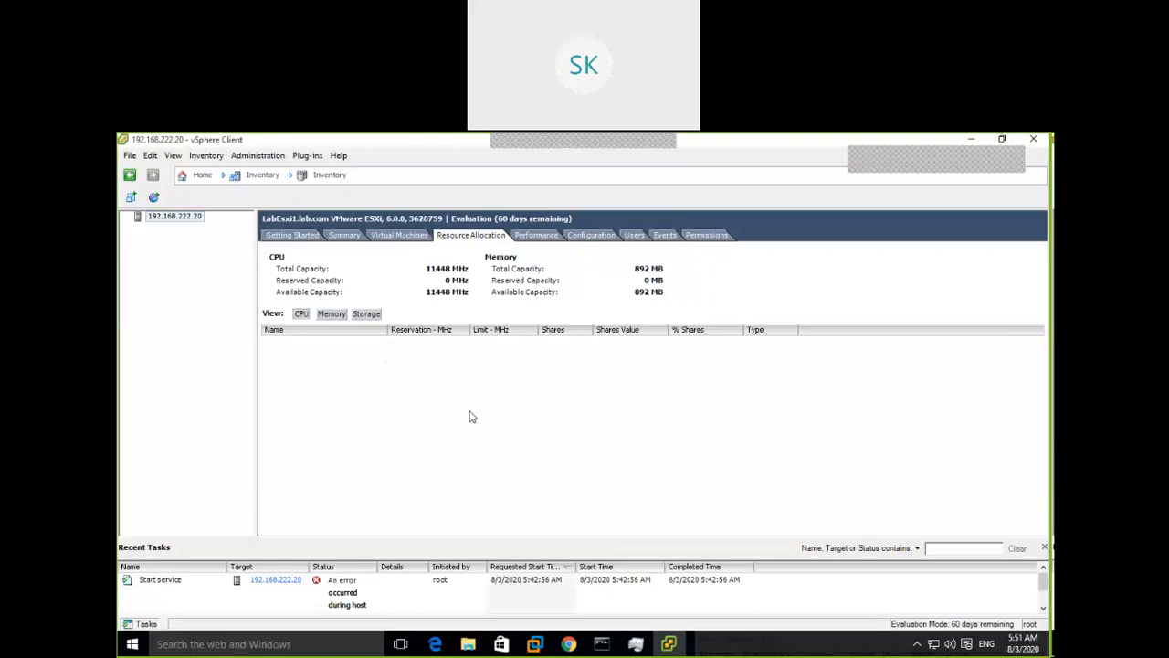
# Display the host's real-time CPU usage chart on the Performance page
pyautogui.click(536, 237)
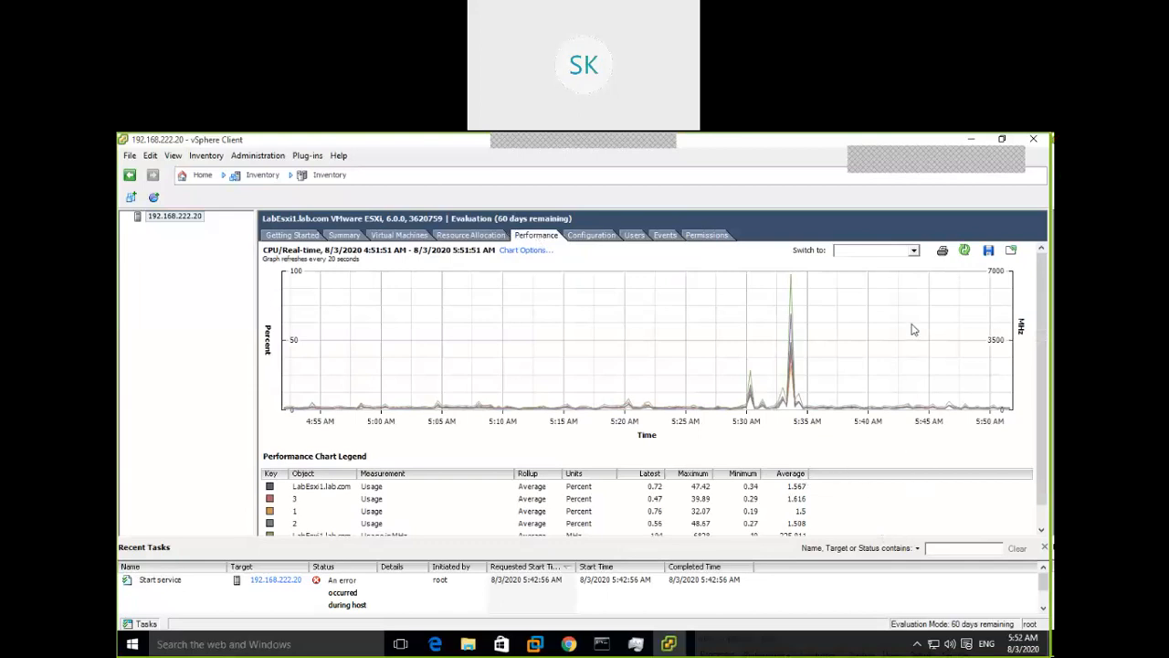
# Expand the Switch to list of chart resources (CPU, Datastore, Disk, Memory), then close it
pyautogui.click(914, 251)
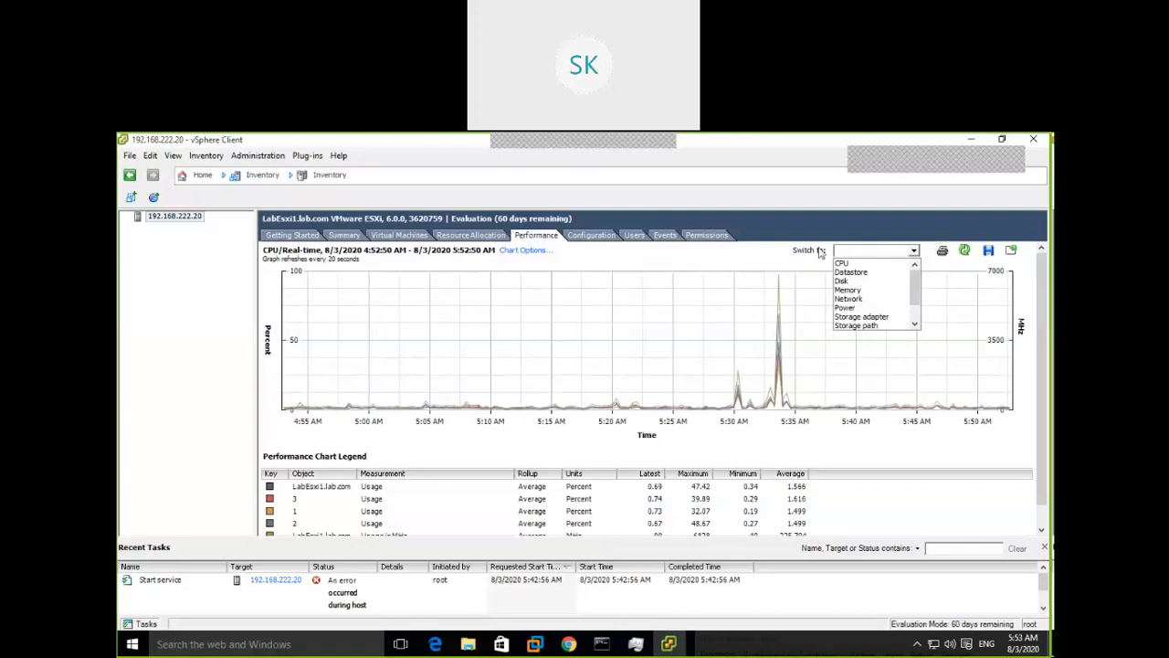
pyautogui.click(602, 236)
# Open the host's Configuration page with Health Status and the no-persistent-storage warning
pyautogui.click(594, 236)
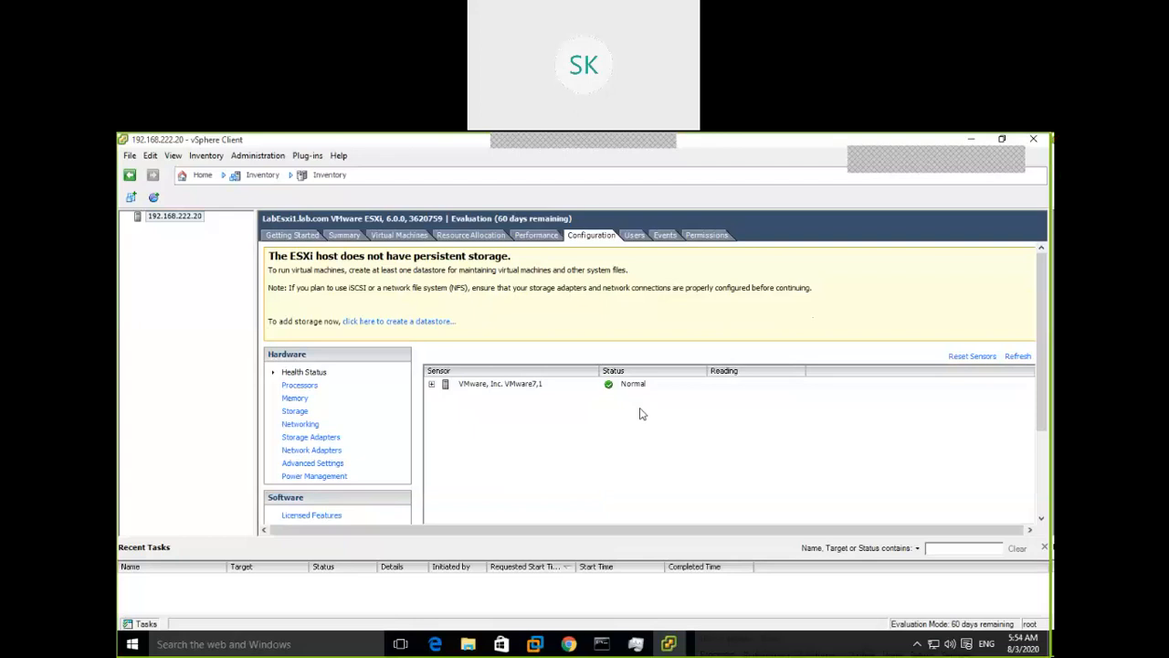
# List the host's local user accounts: root, vpxuser and dcui
pyautogui.click(640, 239)
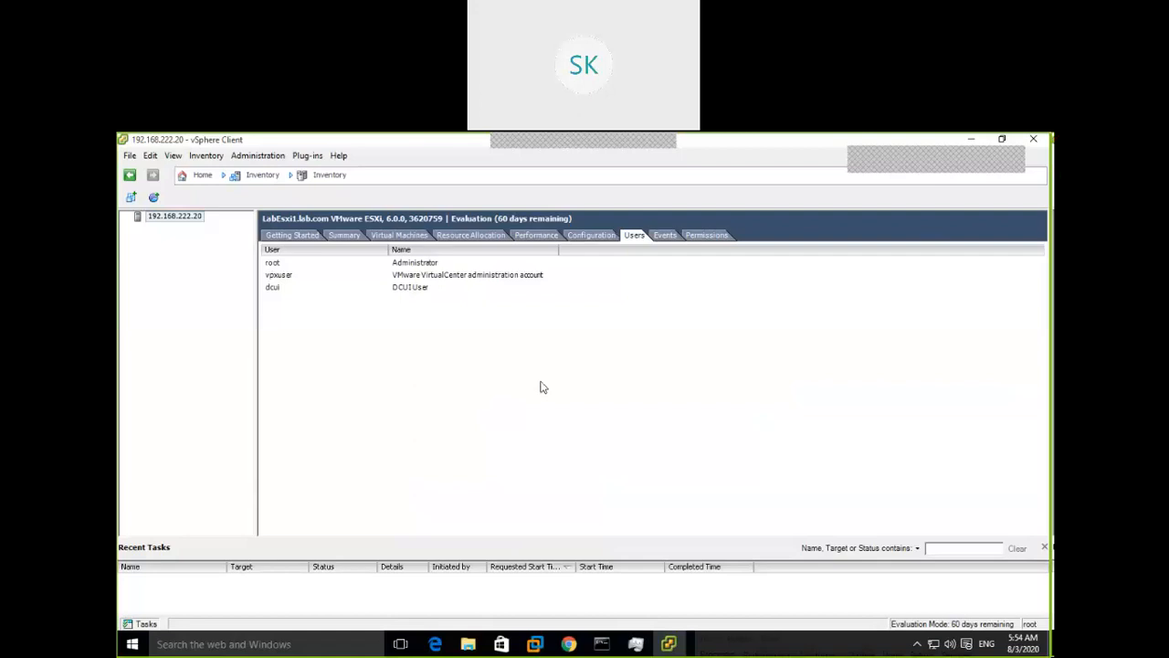
# Add a local user with login 'testtest' and a confirmed password; dismiss the invalid format error
pyautogui.rightClick(583, 442)
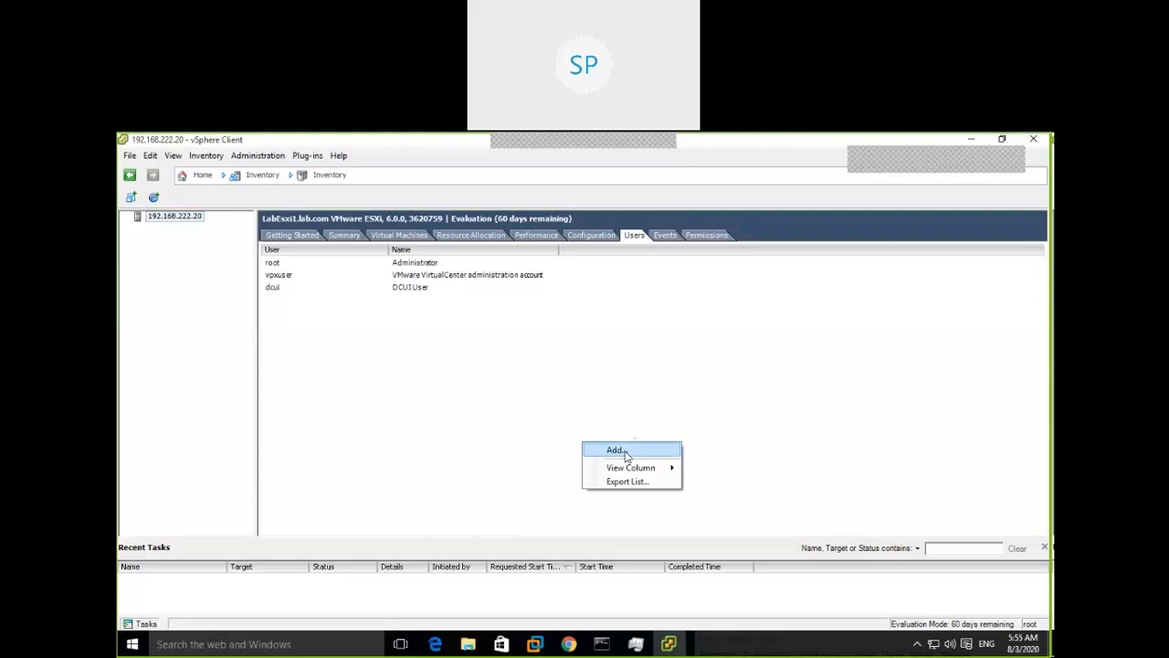
pyautogui.click(627, 454)
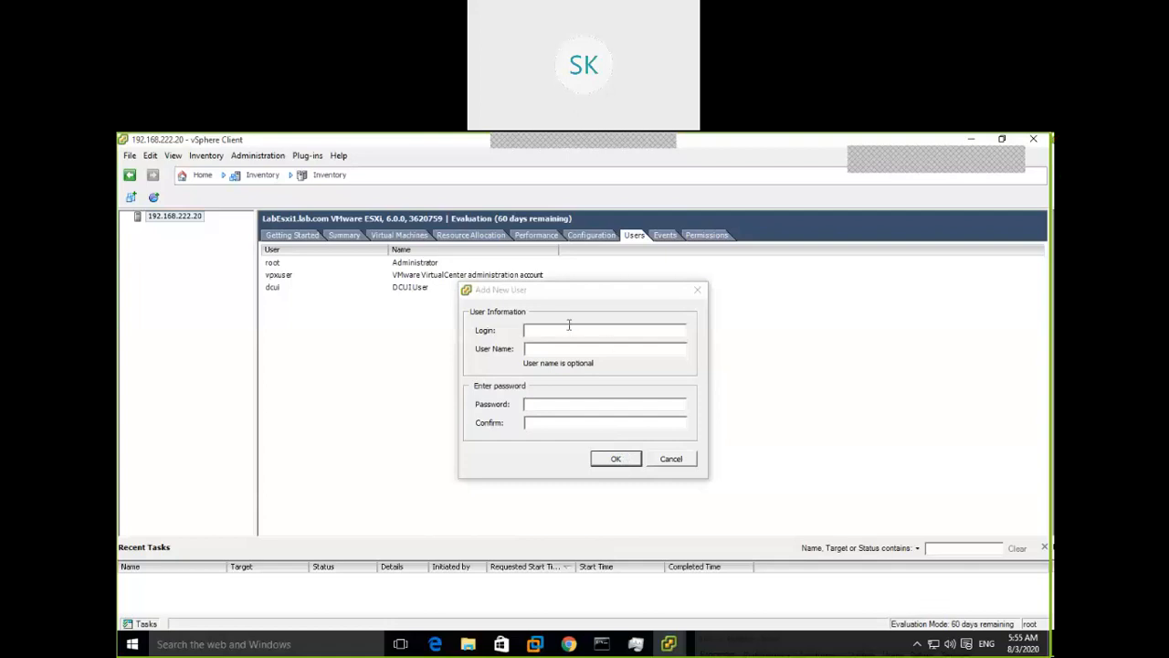
pyautogui.write('Test')
pyautogui.press('BackSpace')
pyautogui.press('BackSpace')
pyautogui.press('BackSpace')
pyautogui.press('BackSpace')
pyautogui.write('test')
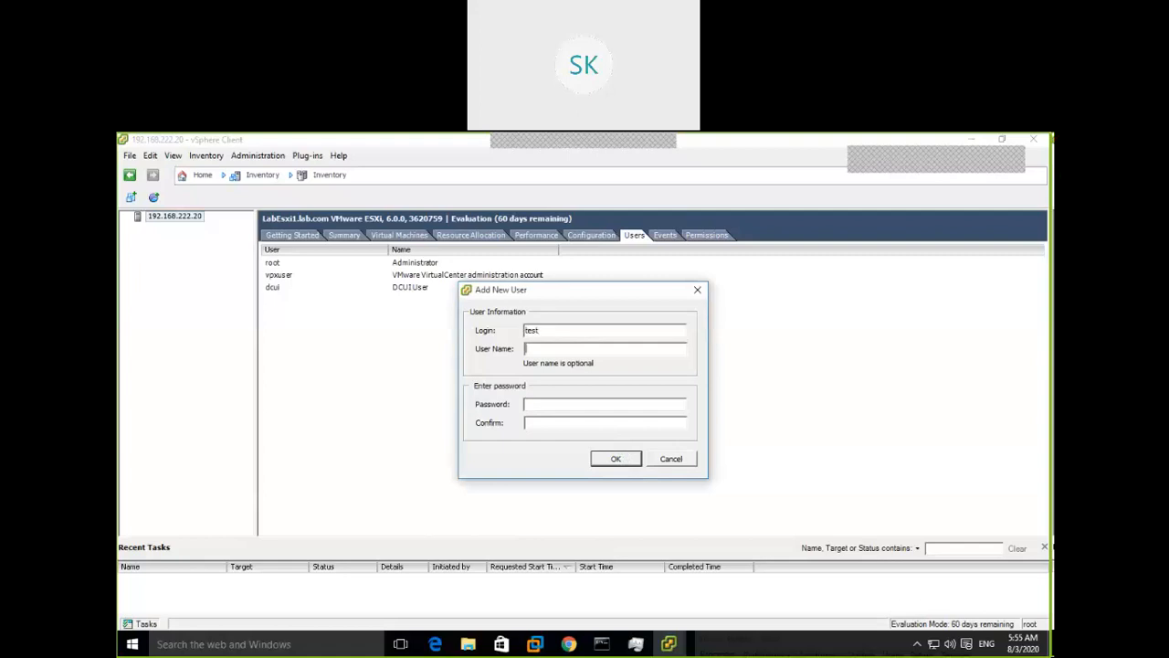
pyautogui.write('test')
pyautogui.click(570, 403)
pyautogui.write('*********')
pyautogui.press('Tab')
pyautogui.write('**********')
pyautogui.click(617, 463)
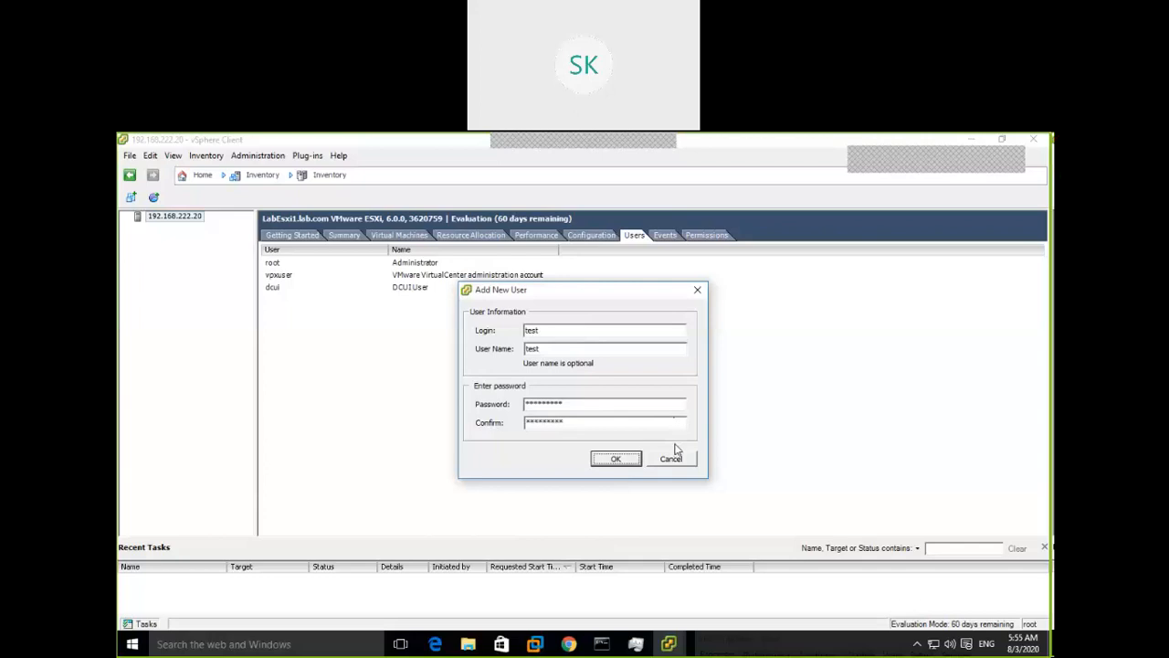
pyautogui.click(617, 458)
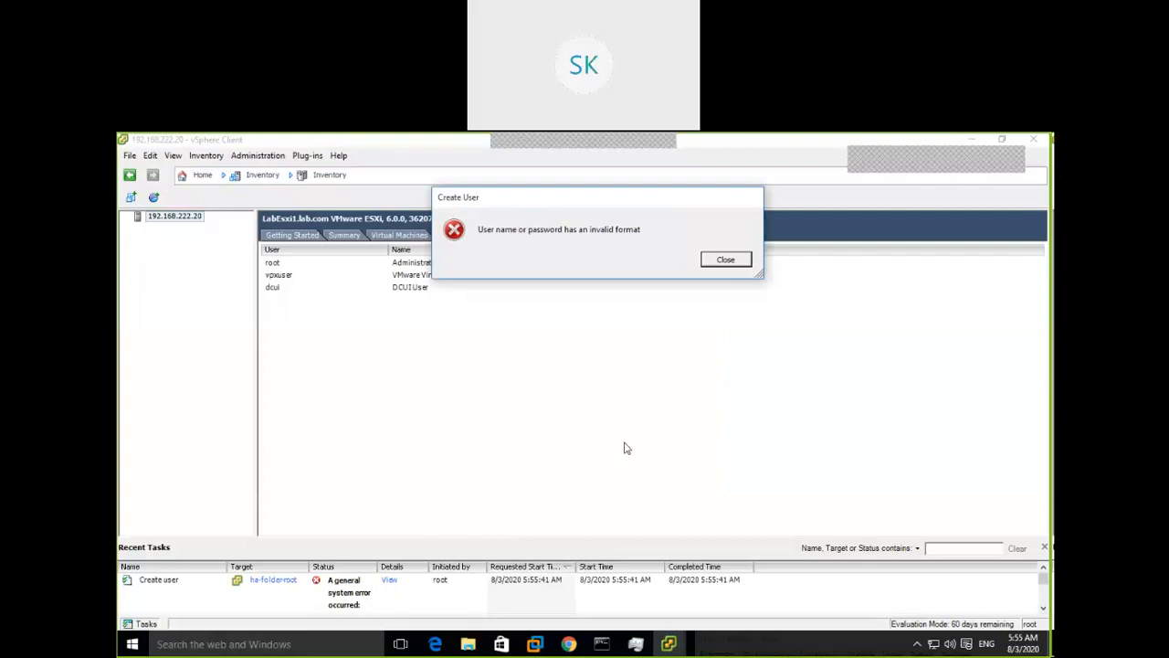
pyautogui.click(728, 259)
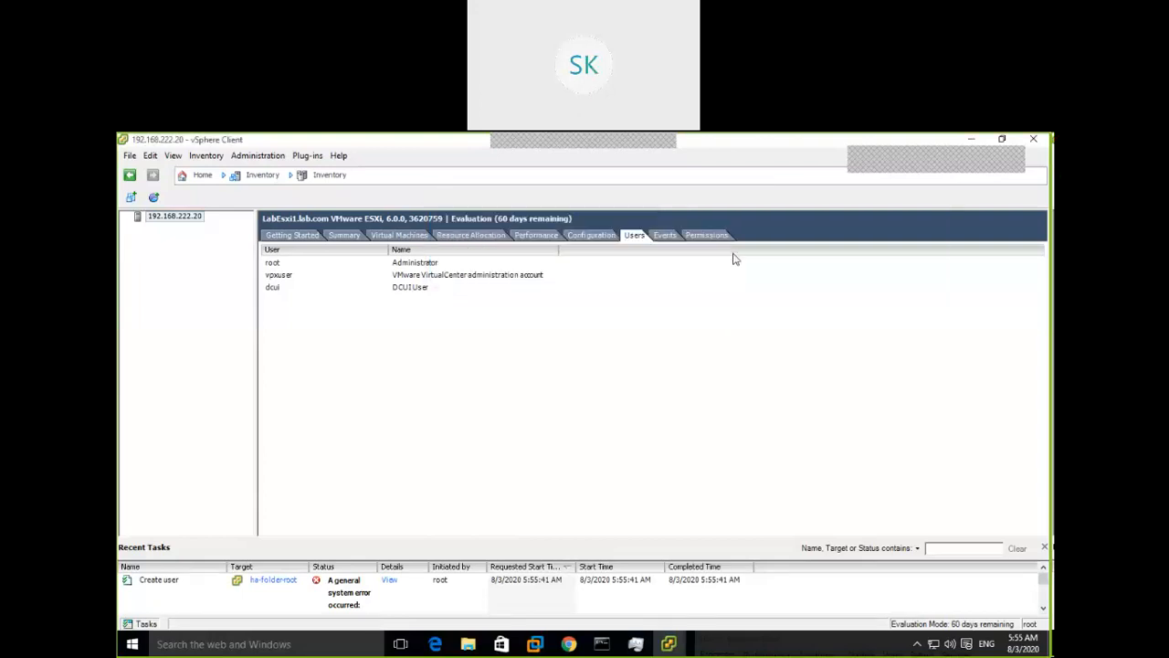
# Retry adding a user with a different login name and password, then close the invalid format error
pyautogui.rightClick(549, 344)
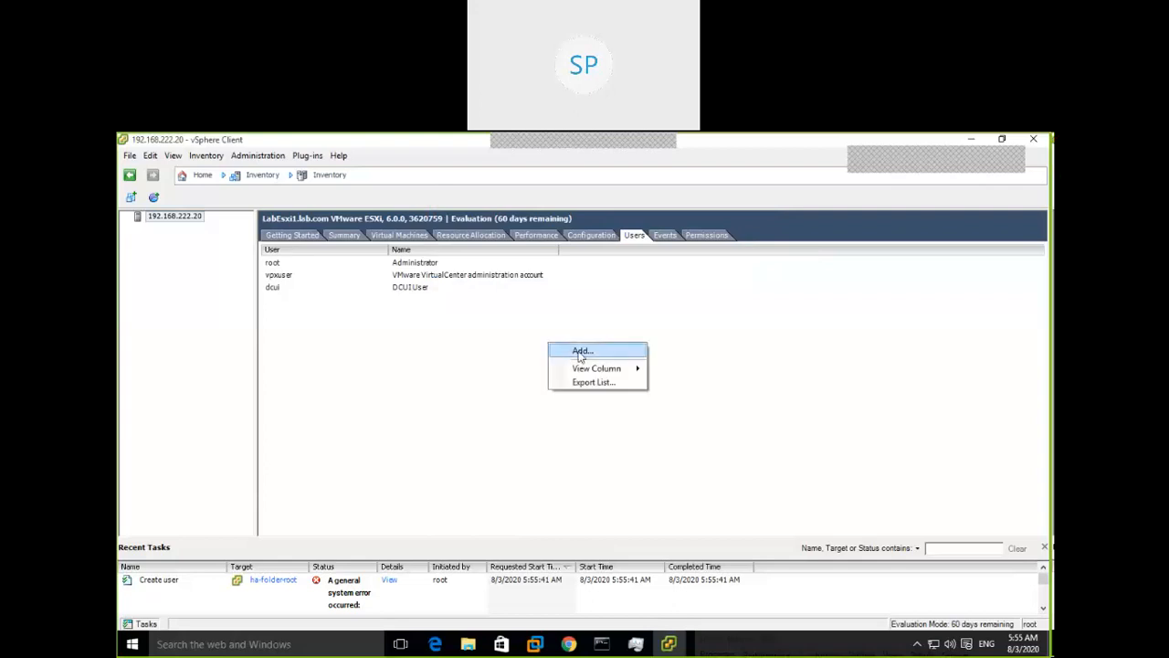
pyautogui.click(581, 351)
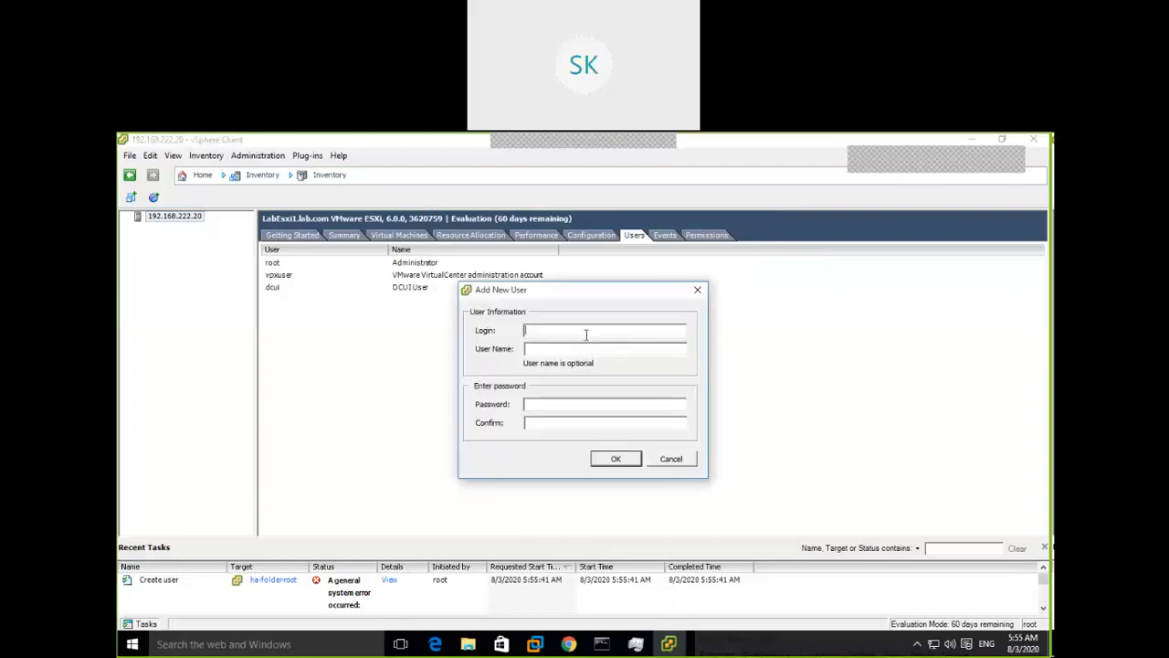
pyautogui.write('Tes')
pyautogui.press('BackSpace')
pyautogui.press('BackSpace')
pyautogui.press('BackSpace')
pyautogui.write('test')
pyautogui.press('BackSpace')
pyautogui.press('BackSpace')
pyautogui.press('BackSpace')
pyautogui.press('BackSpace')
pyautogui.write('srini1srinivas')
pyautogui.click(528, 403)
pyautogui.write('*******************')
pyautogui.click(617, 458)
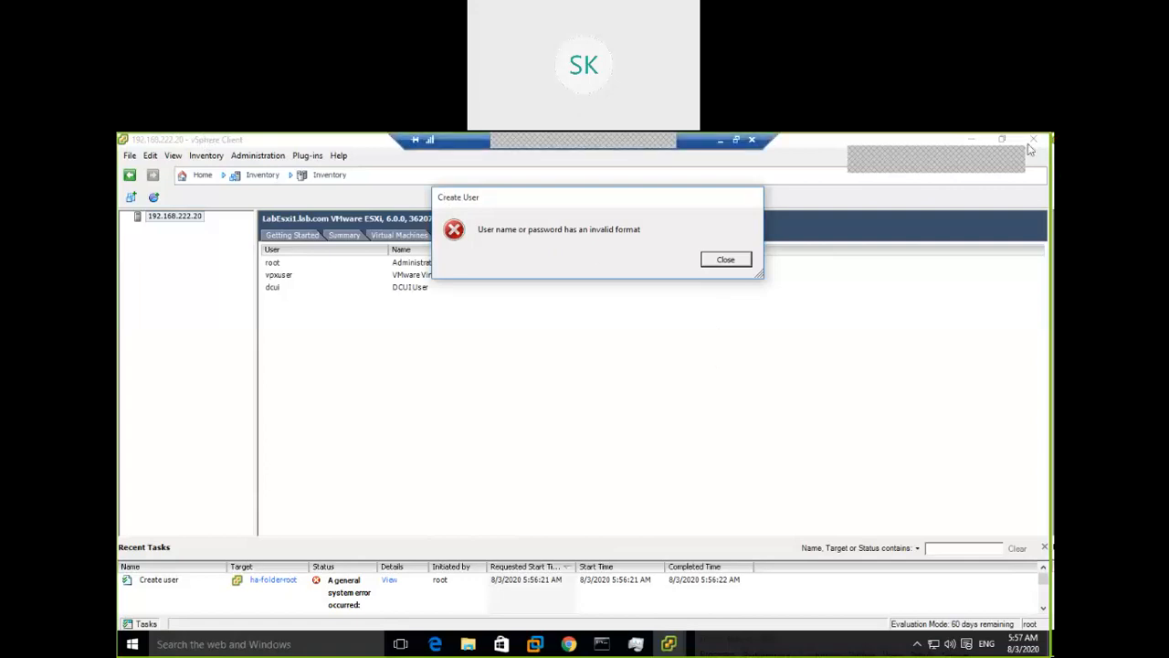
pyautogui.click(721, 263)
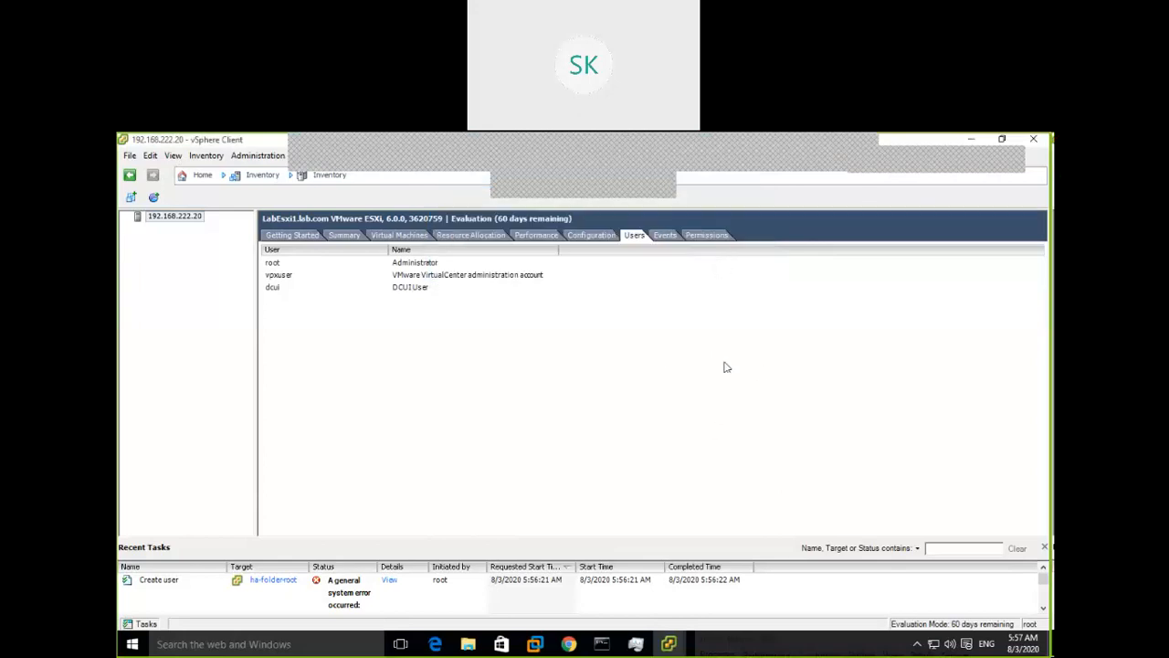
# Review the host's Events log, then show Permissions with vpxuser, dcui and root as Administrators
pyautogui.click(666, 237)
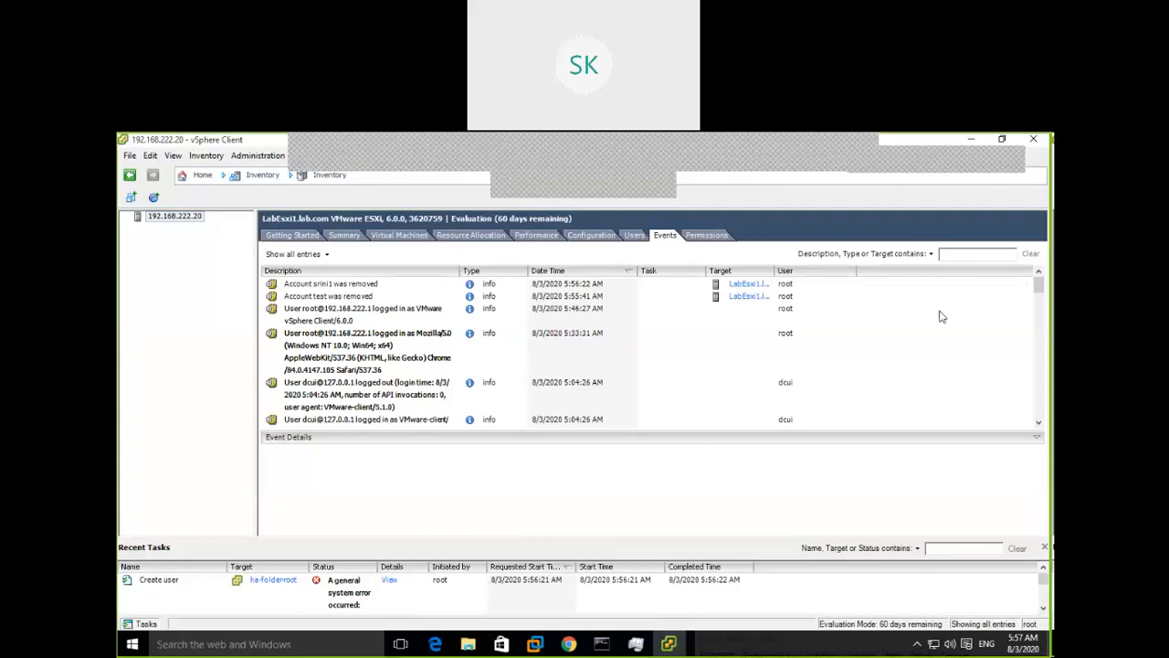
pyautogui.click(729, 235)
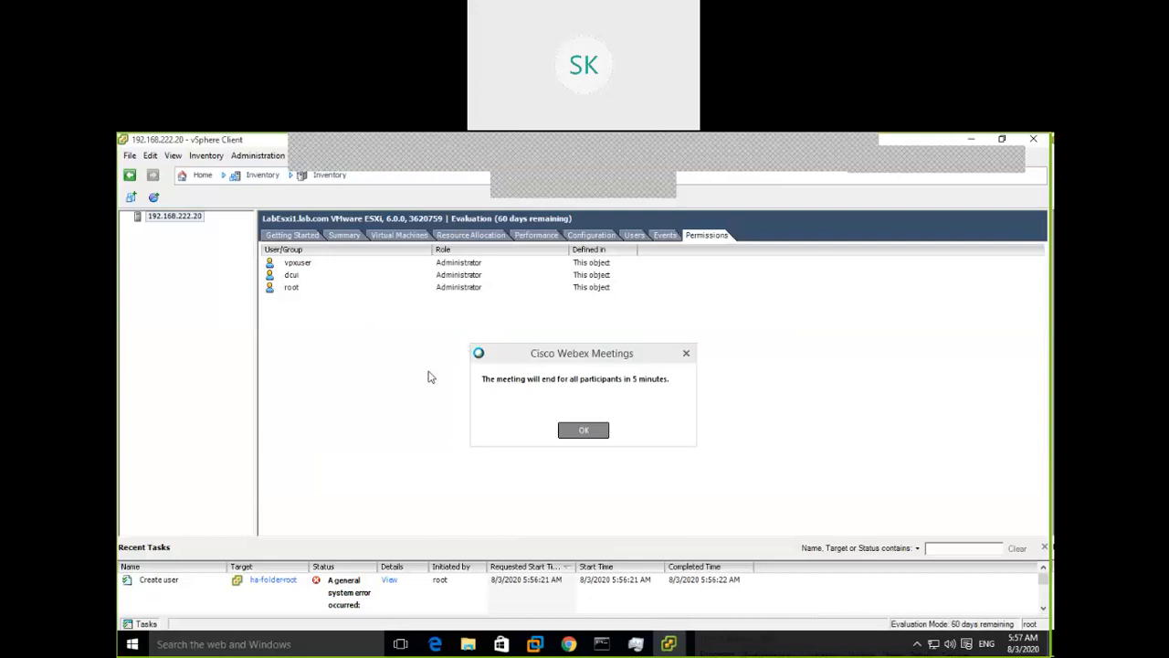
# Dismiss the meeting notice, then bring up the ESXi Host Client browser, restored and widened
pyautogui.click(579, 437)
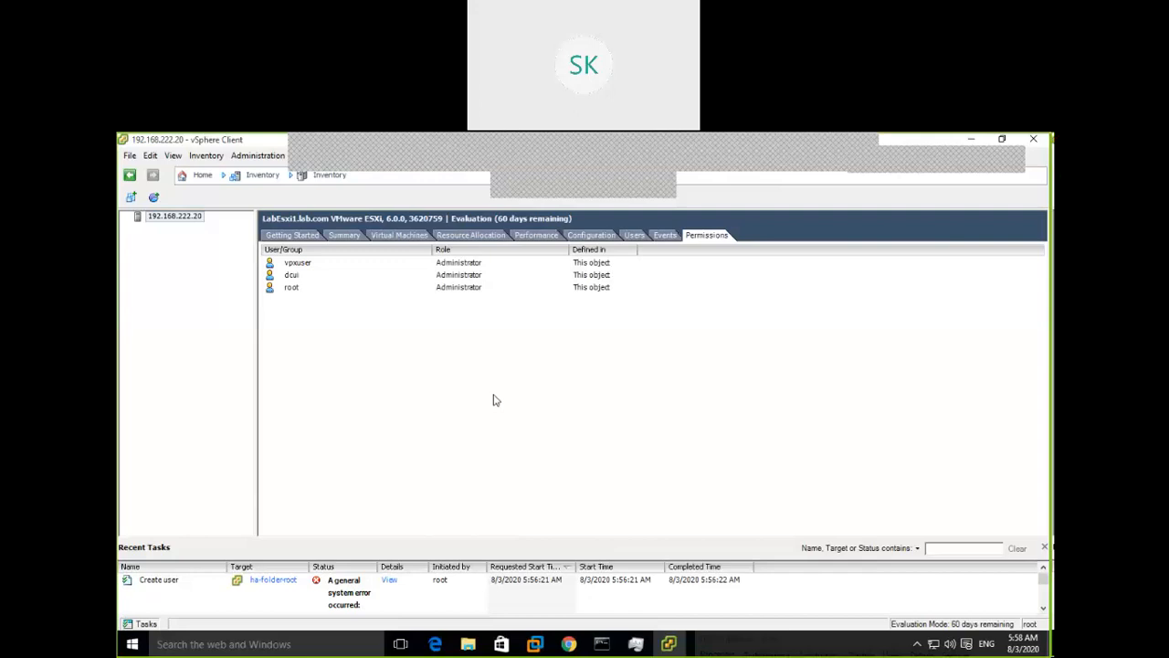
pyautogui.click(585, 236)
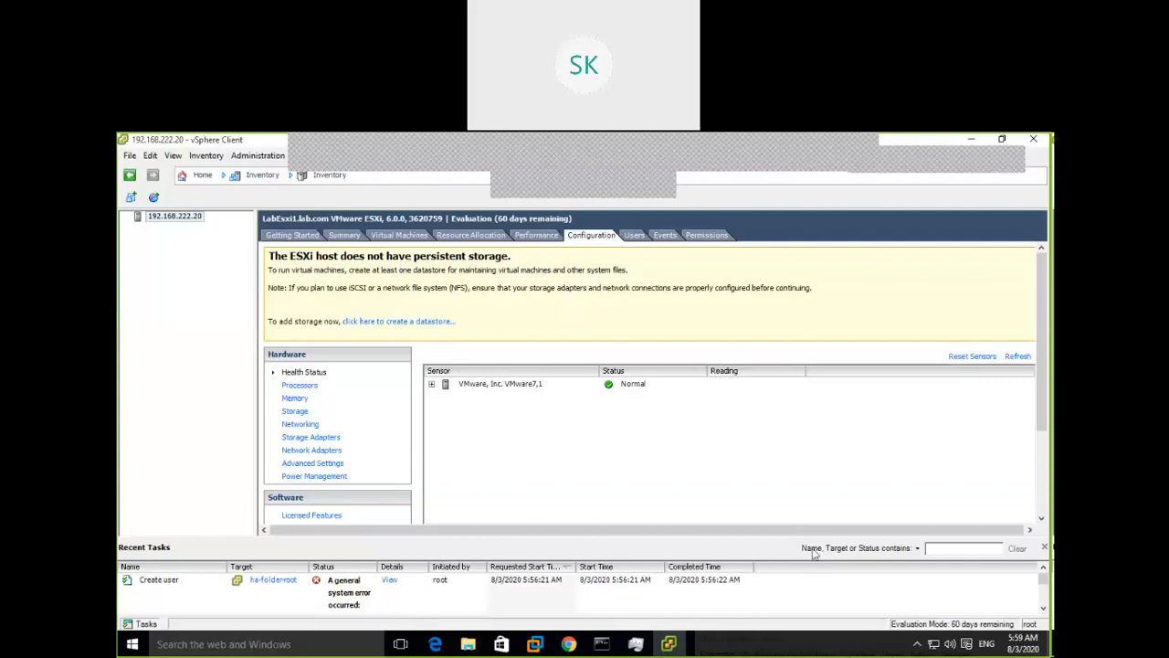
pyautogui.click(568, 645)
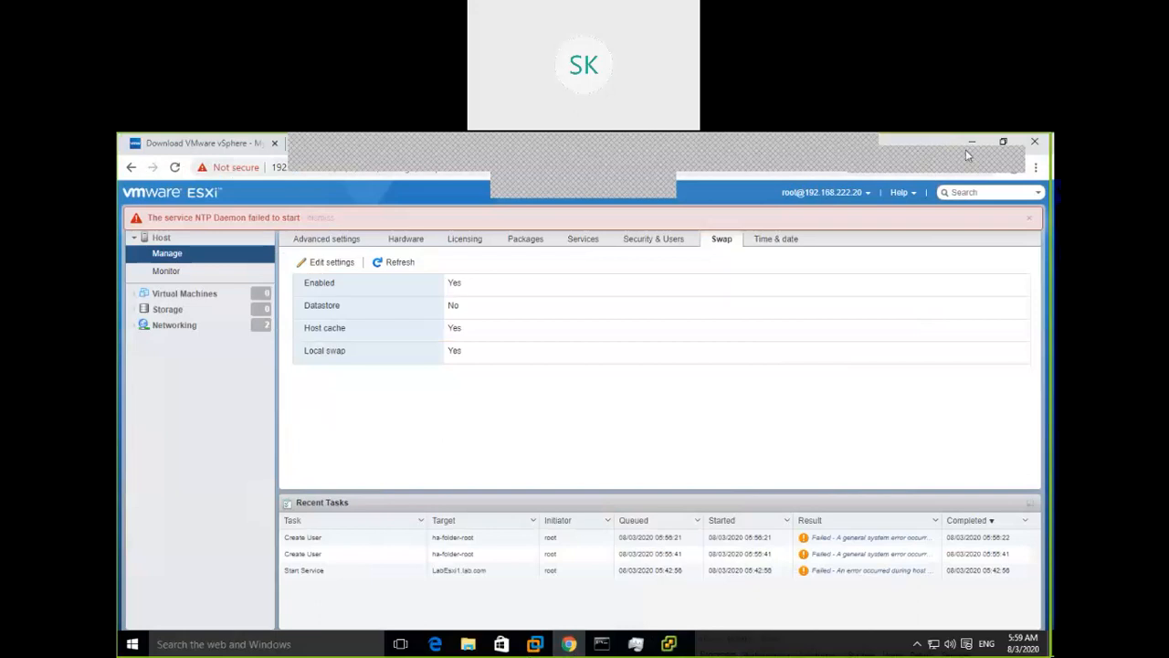
pyautogui.click(1003, 141)
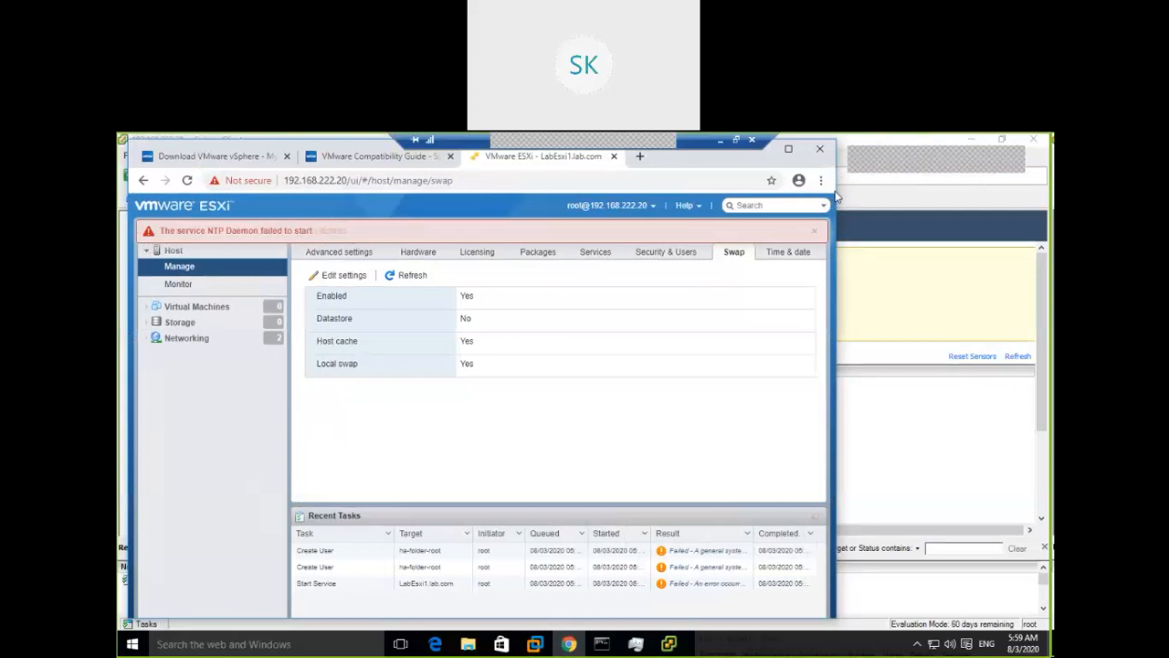
pyautogui.moveTo(837, 288); pyautogui.dragTo(1014, 294)
# In a new Chrome tab, search Google for 'how to create vm on esxi host'
pyautogui.hotkey('ctrl', 't')
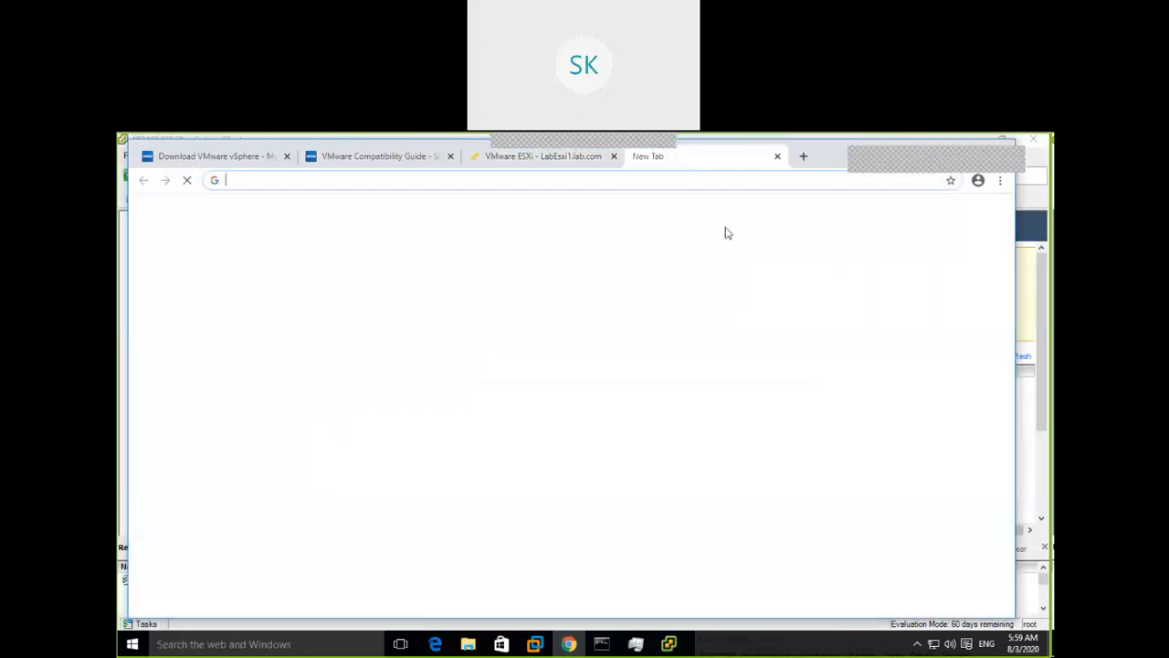
pyautogui.click(423, 179)
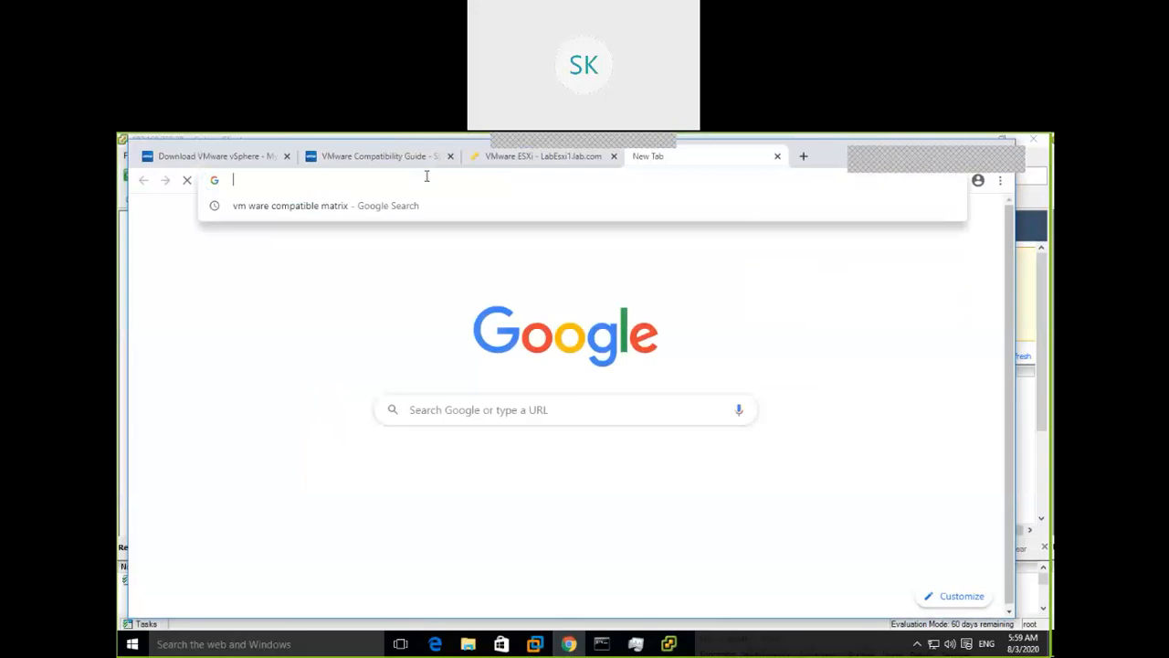
pyautogui.click(587, 410)
pyautogui.write('how')
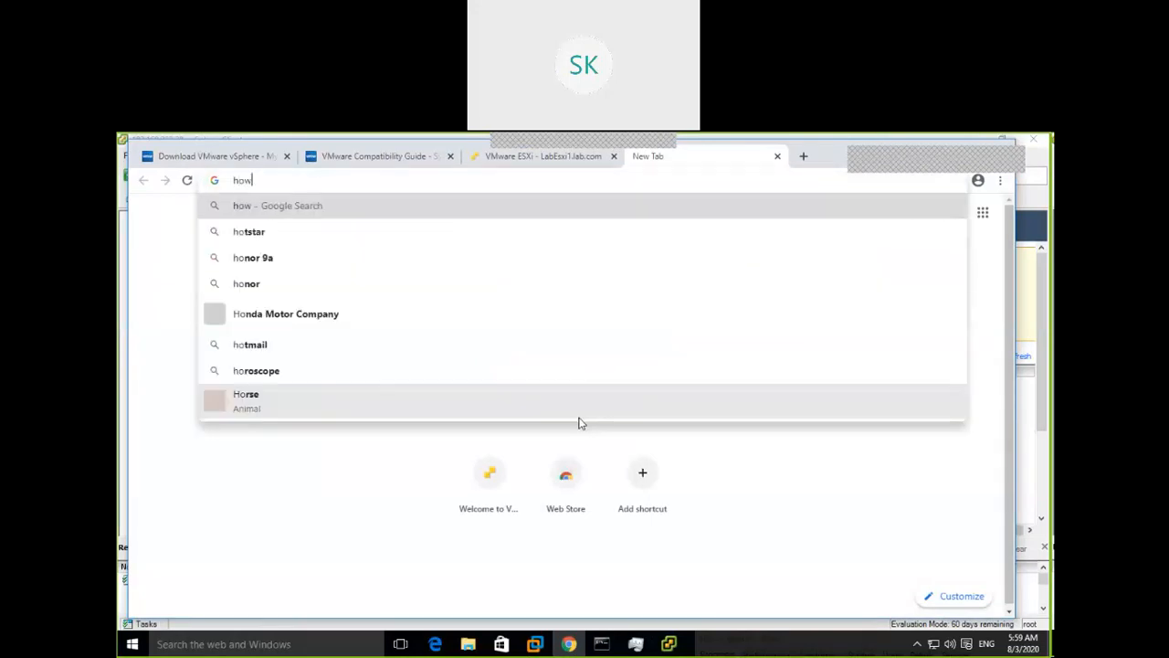
pyautogui.write(' to create ')
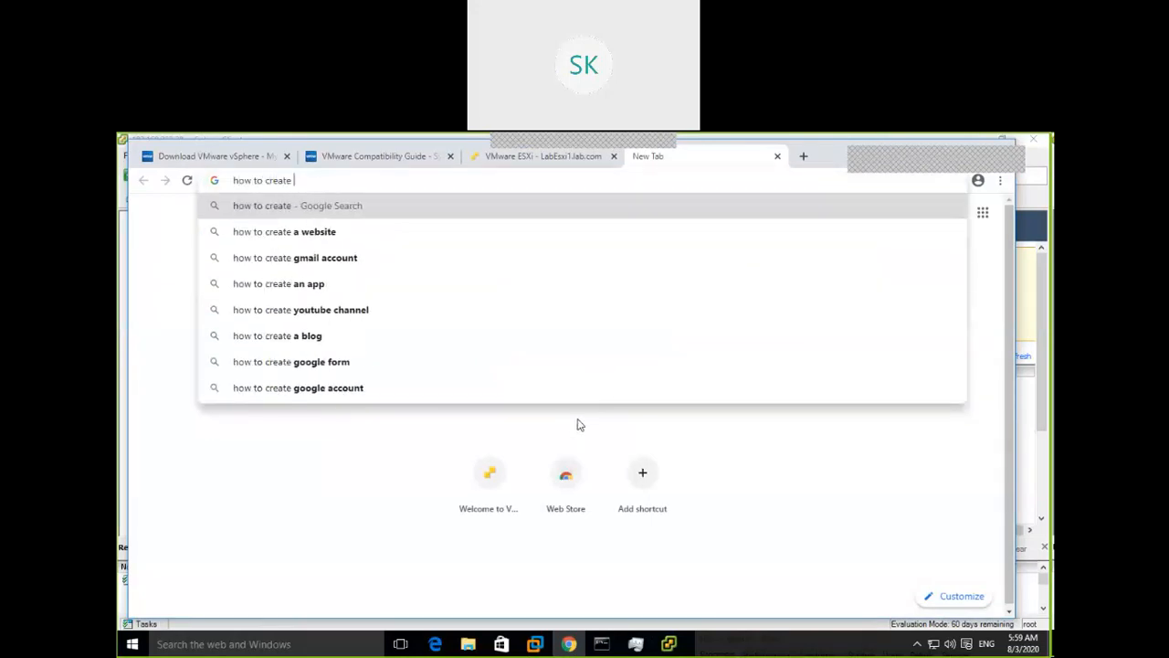
pyautogui.write('vm on e')
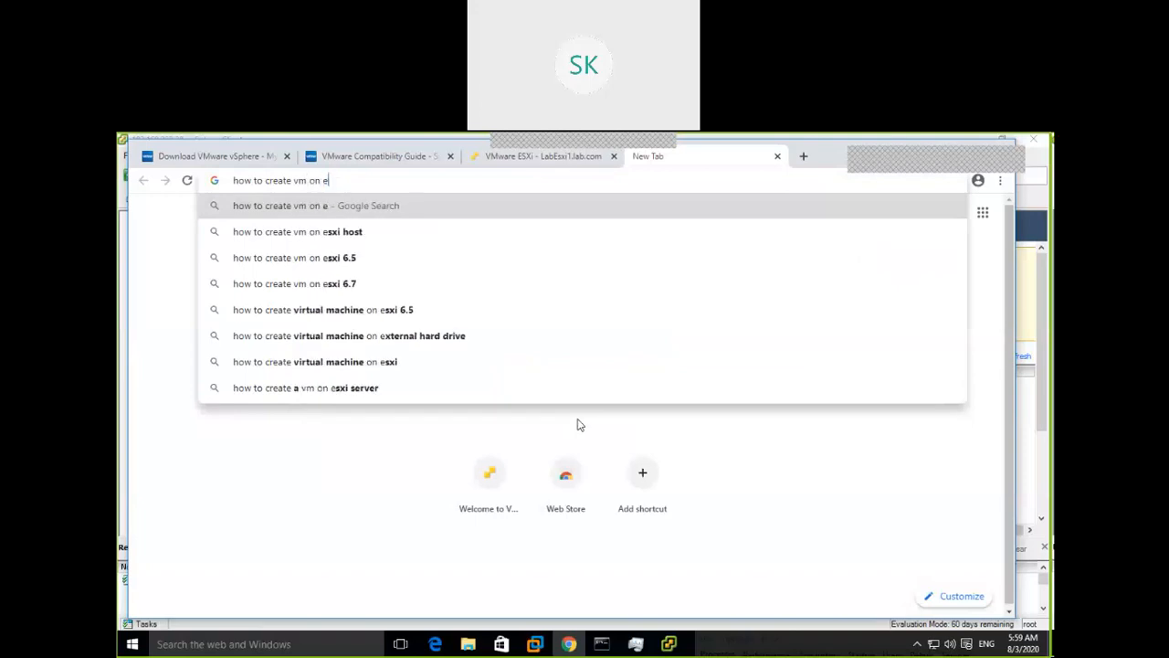
pyautogui.write('sxi host')
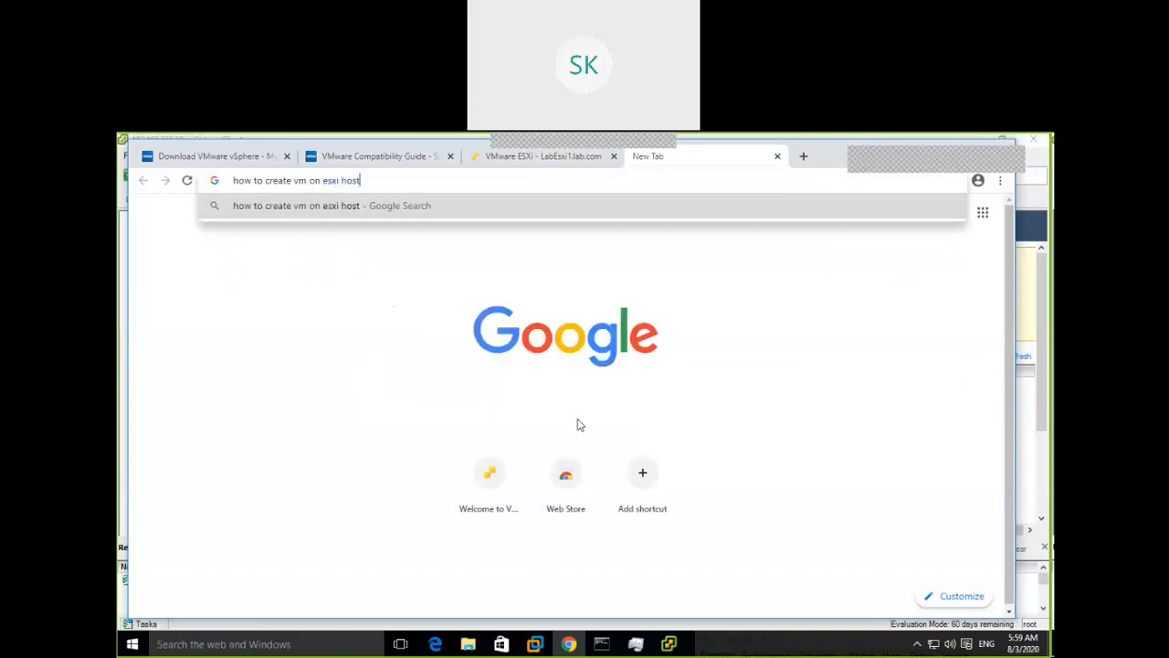
pyautogui.press('Return')
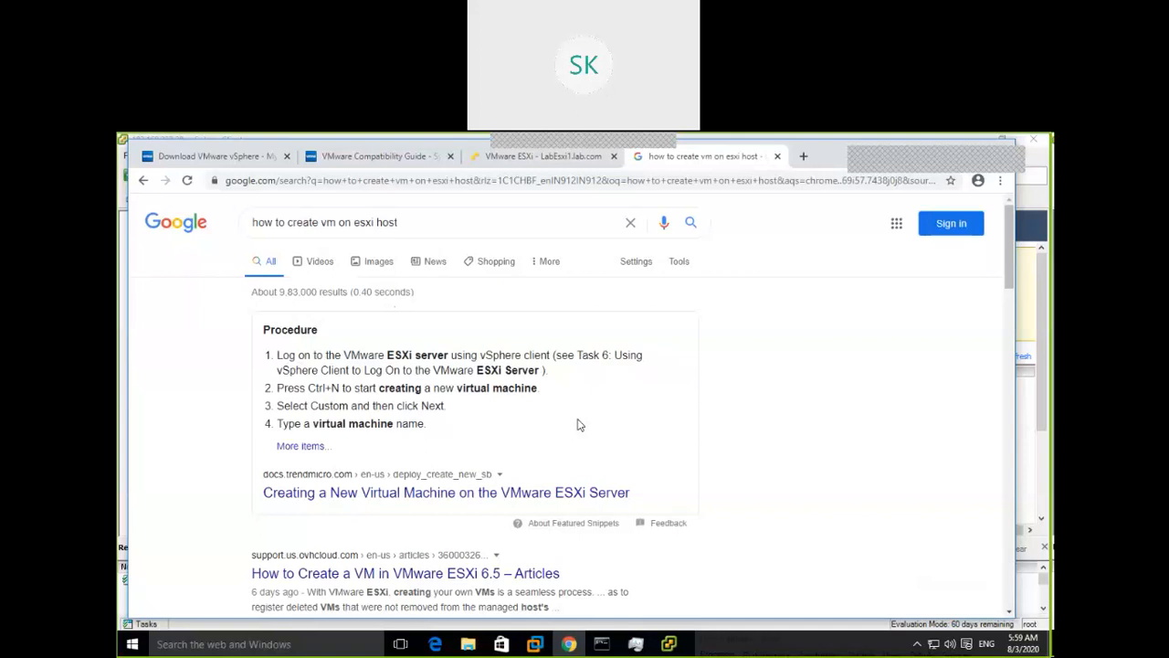
pyautogui.scroll(-2, 763, 466)
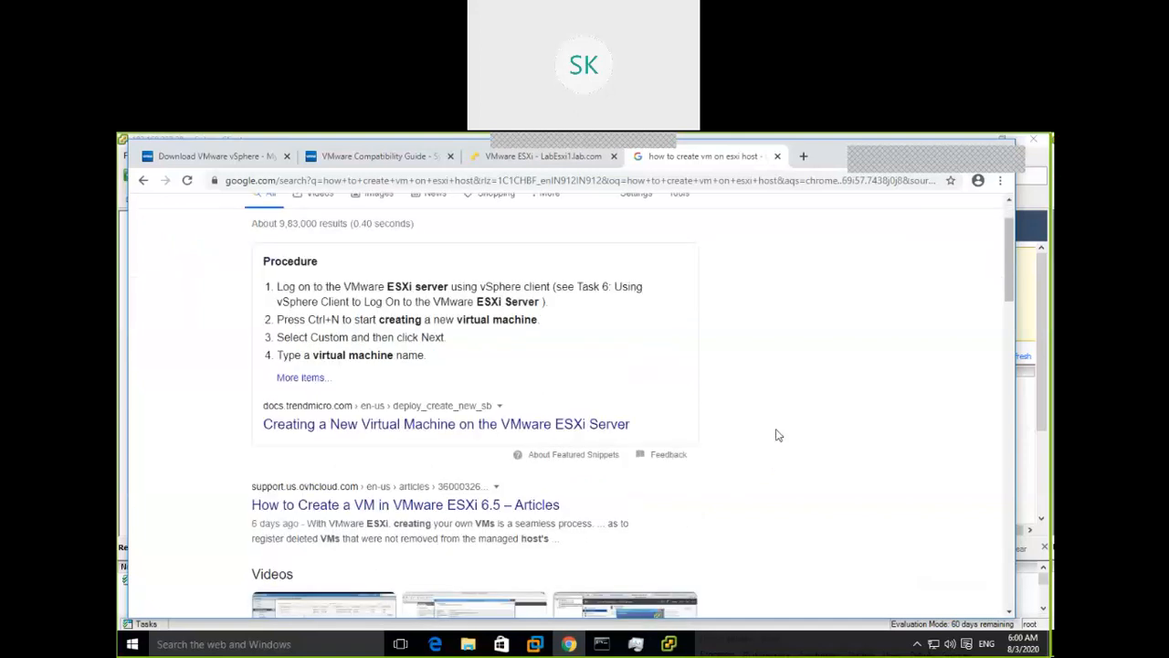
pyautogui.scroll(-1, 777, 435)
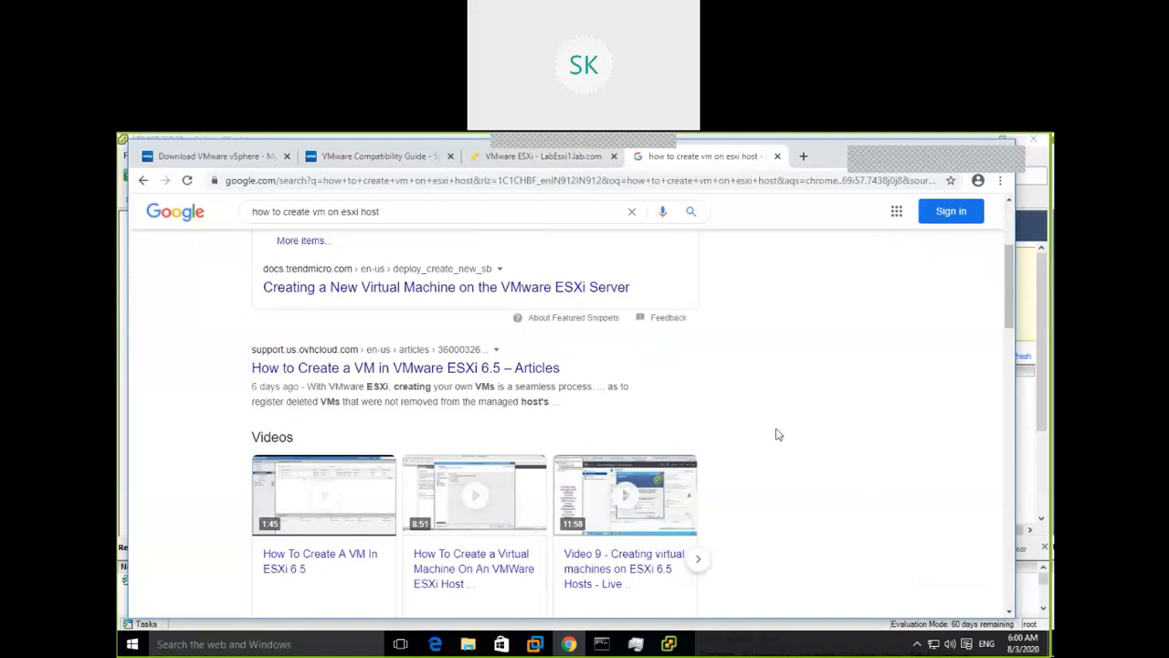
pyautogui.scroll(-1, 776, 435)
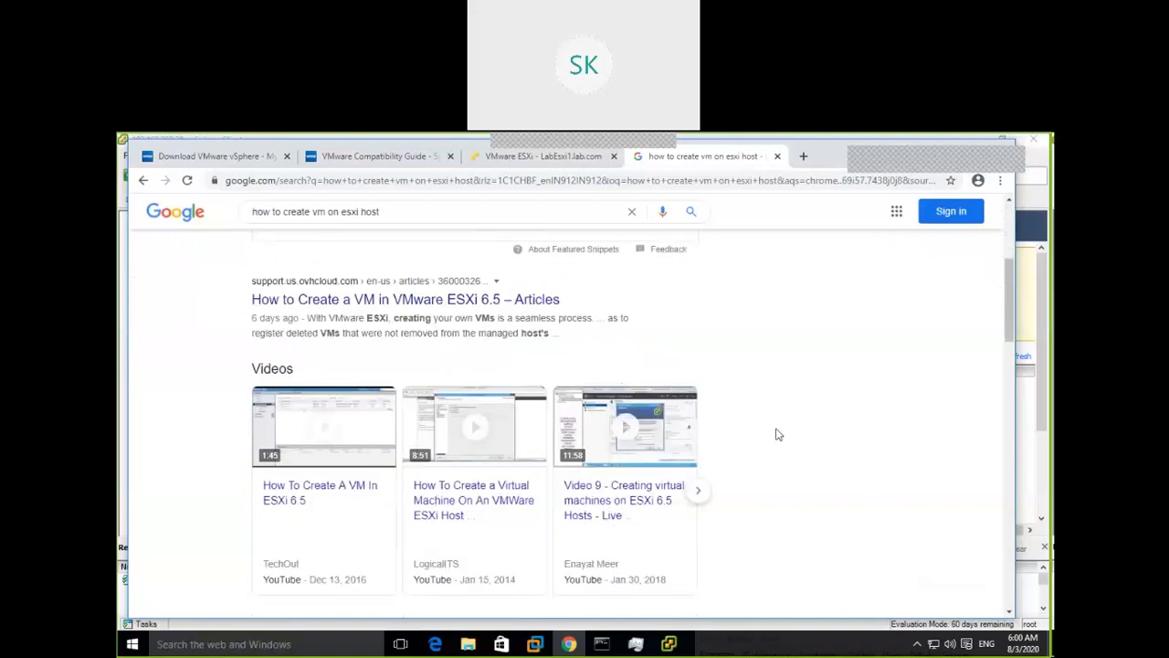
pyautogui.scroll(-2, 777, 435)
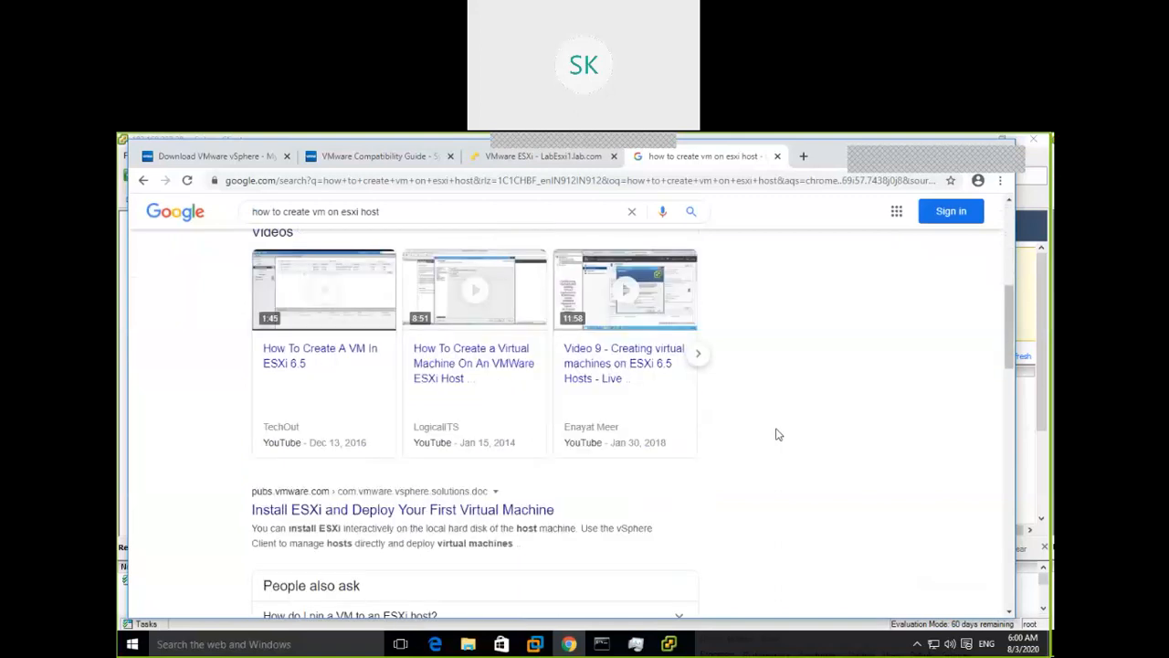
pyautogui.scroll(-2, 776, 435)
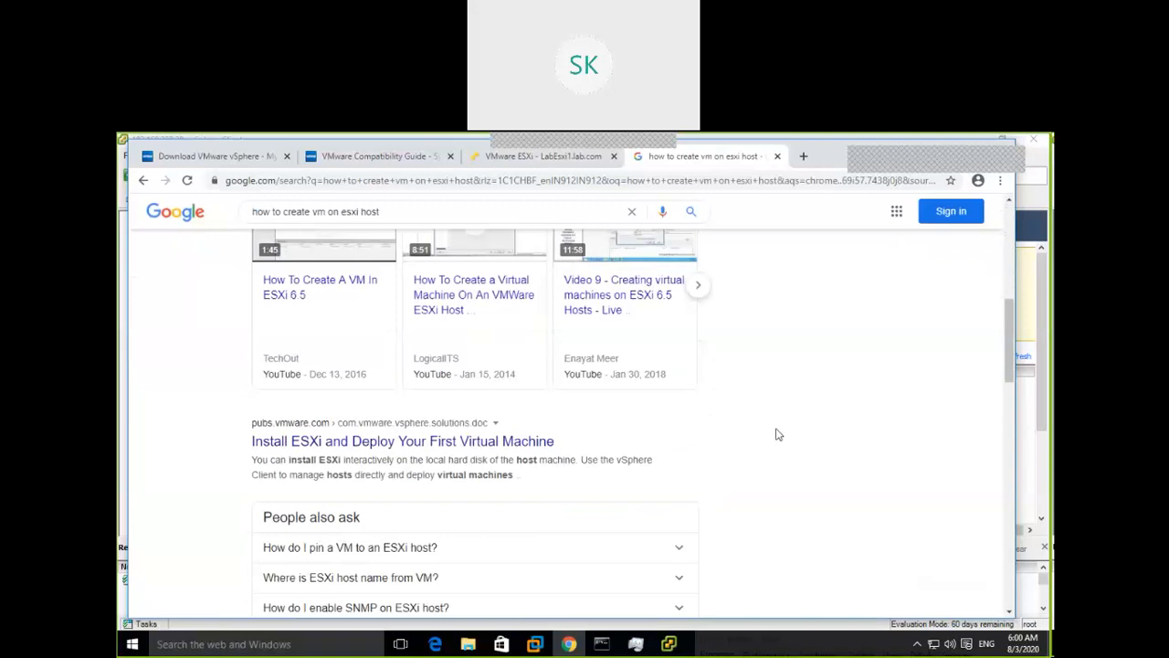
pyautogui.scroll(-1, 777, 435)
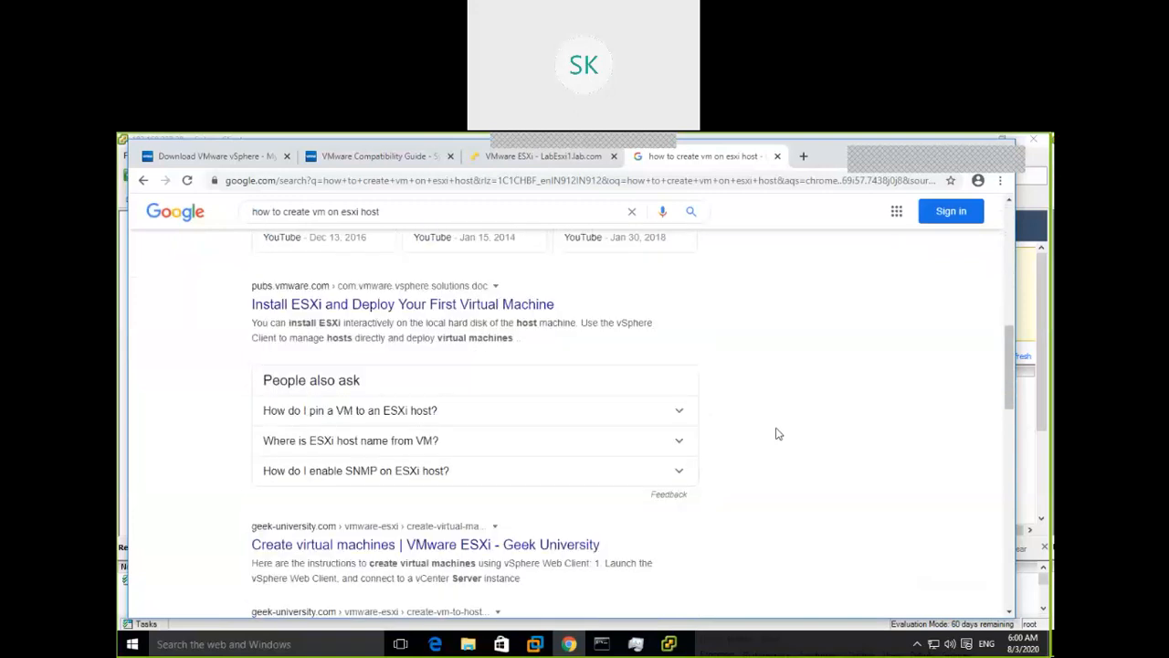
pyautogui.scroll(-2, 777, 434)
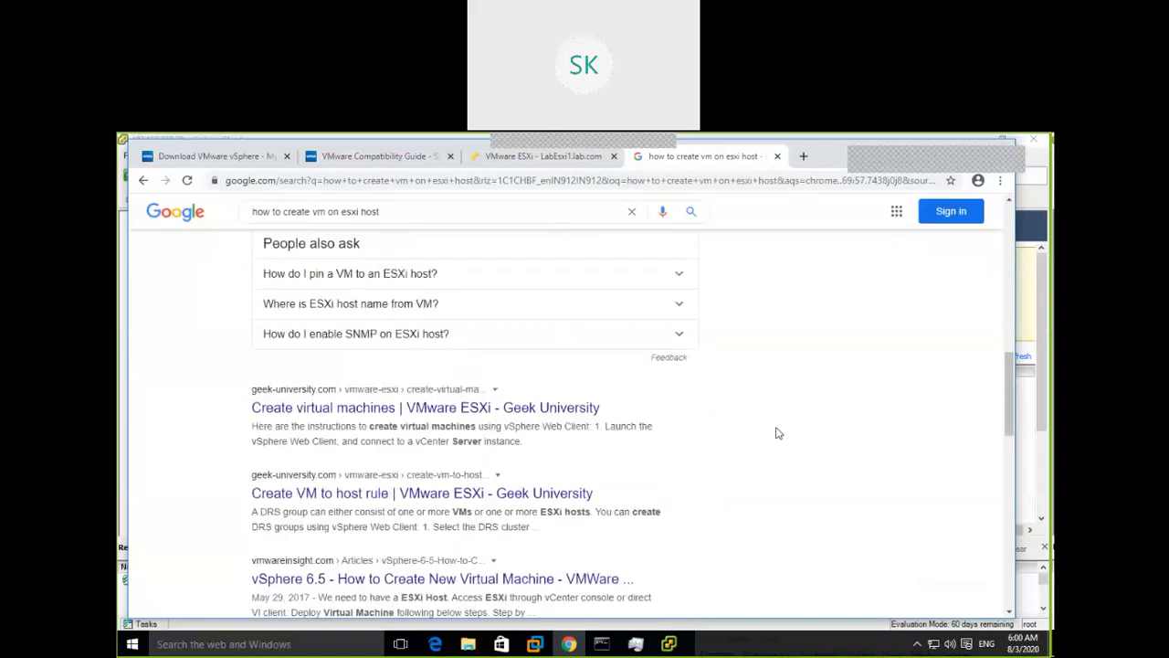
pyautogui.scroll(-1, 777, 433)
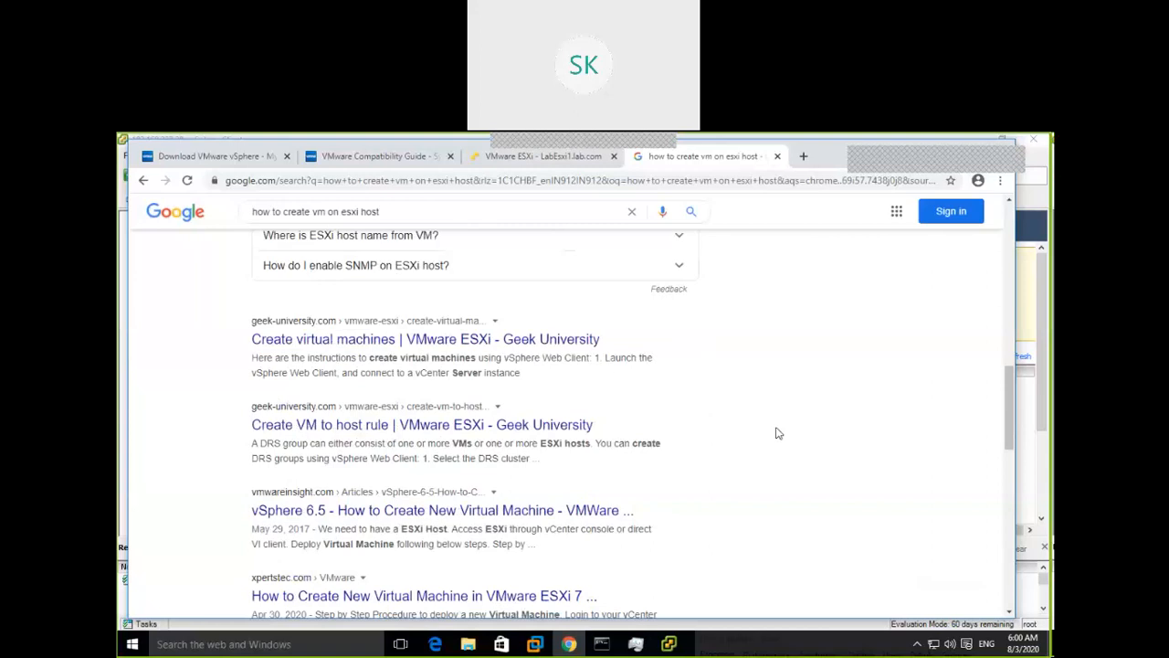
pyautogui.scroll(-2, 777, 433)
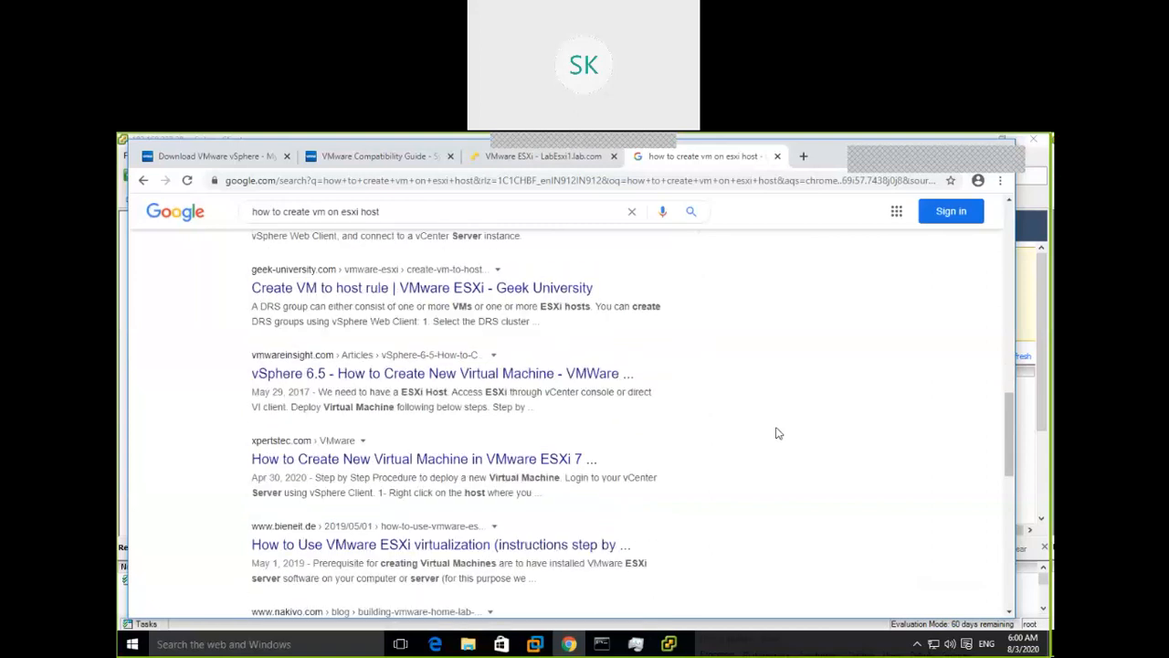
pyautogui.scroll(-1, 777, 433)
pyautogui.scroll(5, 777, 434)
pyautogui.scroll(2, 778, 433)
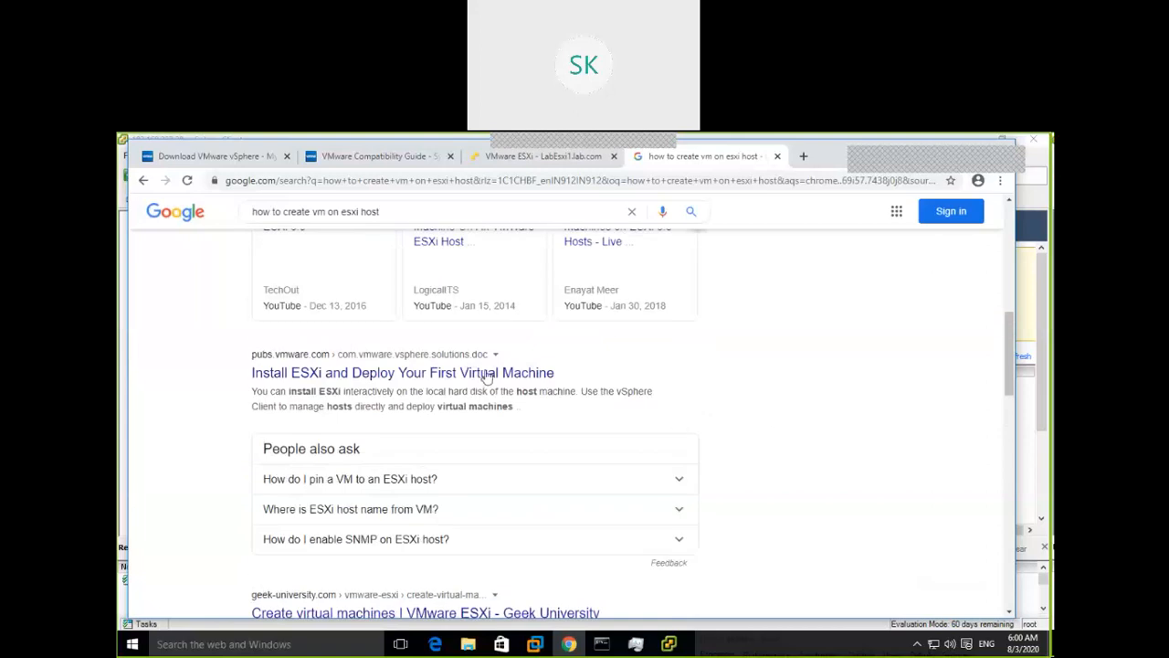
# Open the pubs.vmware.com 'Install ESXi and Deploy Your First Virtual Machine' result, then its login-and-deploy procedure link
pyautogui.click(548, 372)
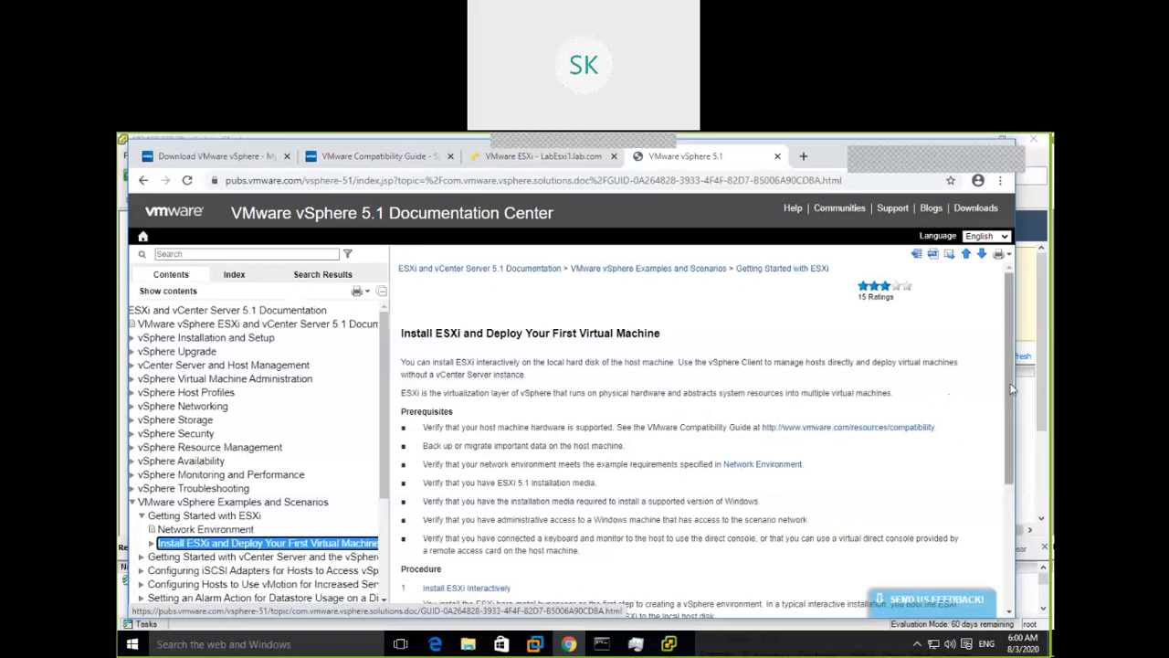
pyautogui.moveTo(1010, 396); pyautogui.dragTo(1014, 521)
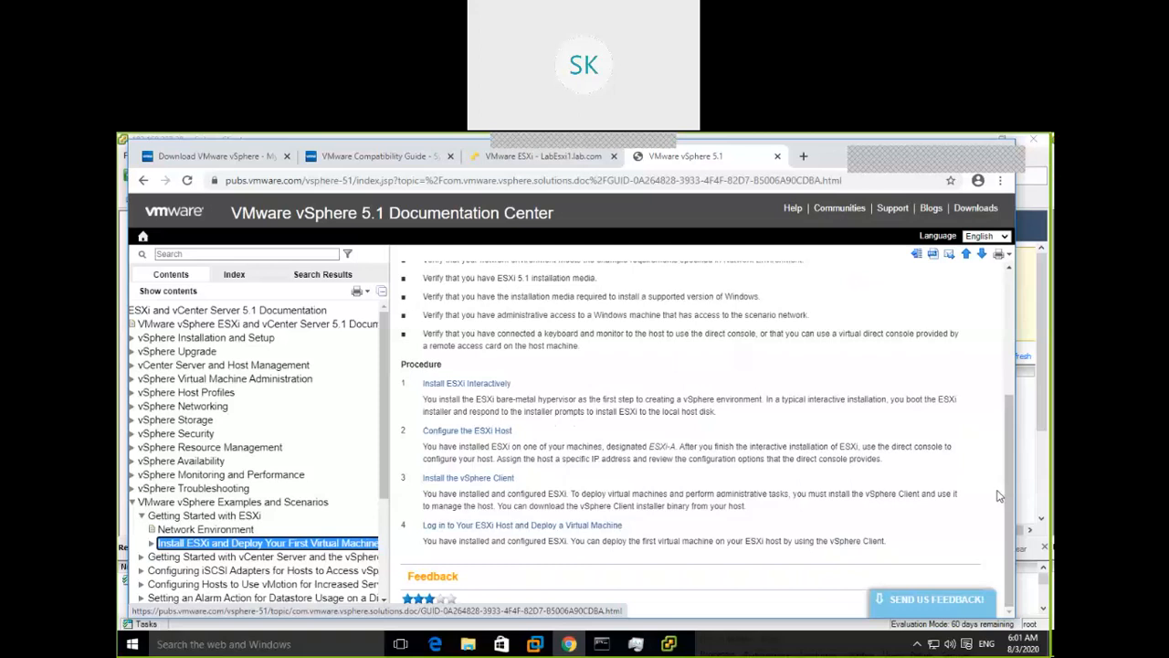
pyautogui.click(499, 526)
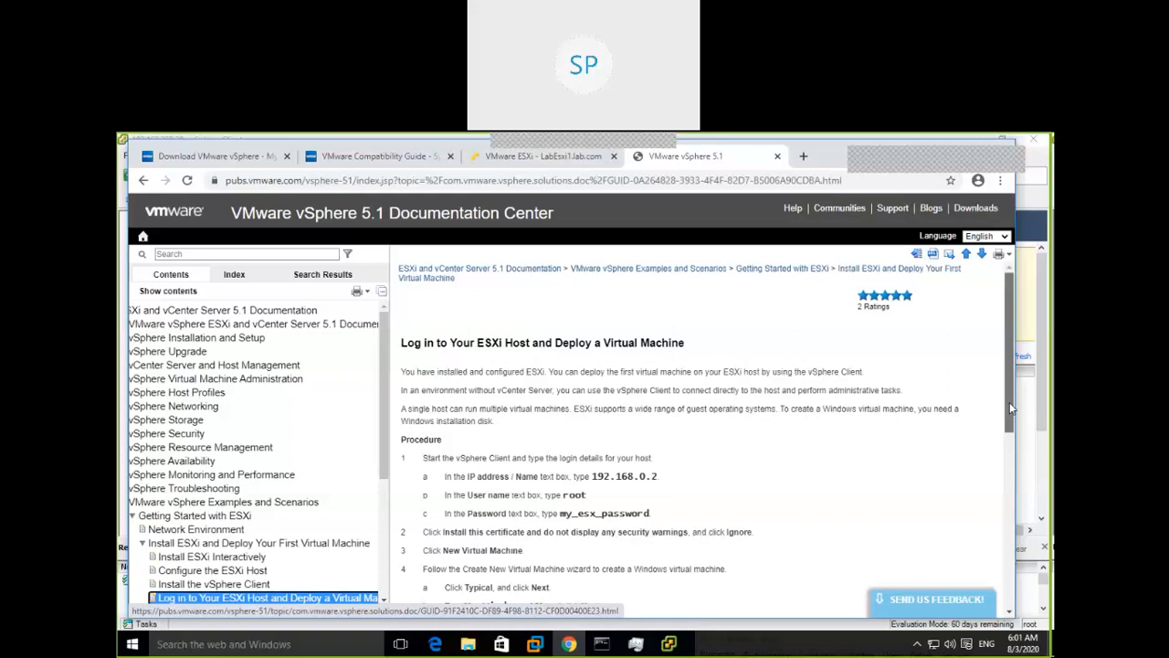
# Scroll through the ten-step deploy procedure, ending with a running Windows virtual machine
pyautogui.moveTo(1010, 407); pyautogui.dragTo(994, 545)
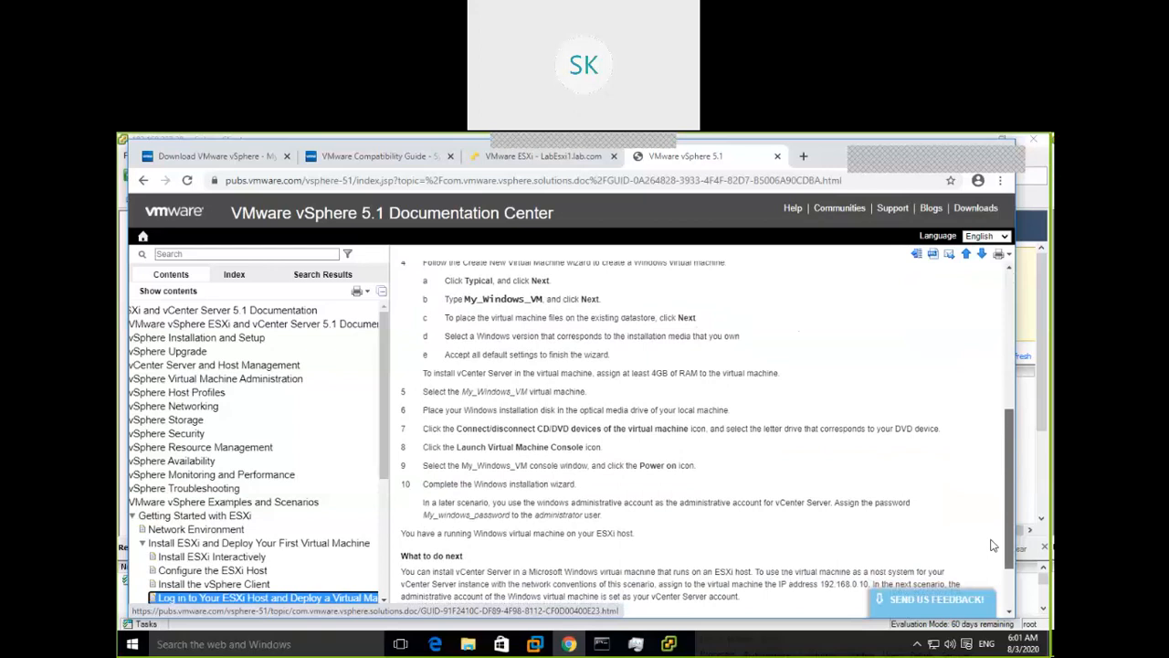
pyautogui.moveTo(994, 545); pyautogui.dragTo(996, 572)
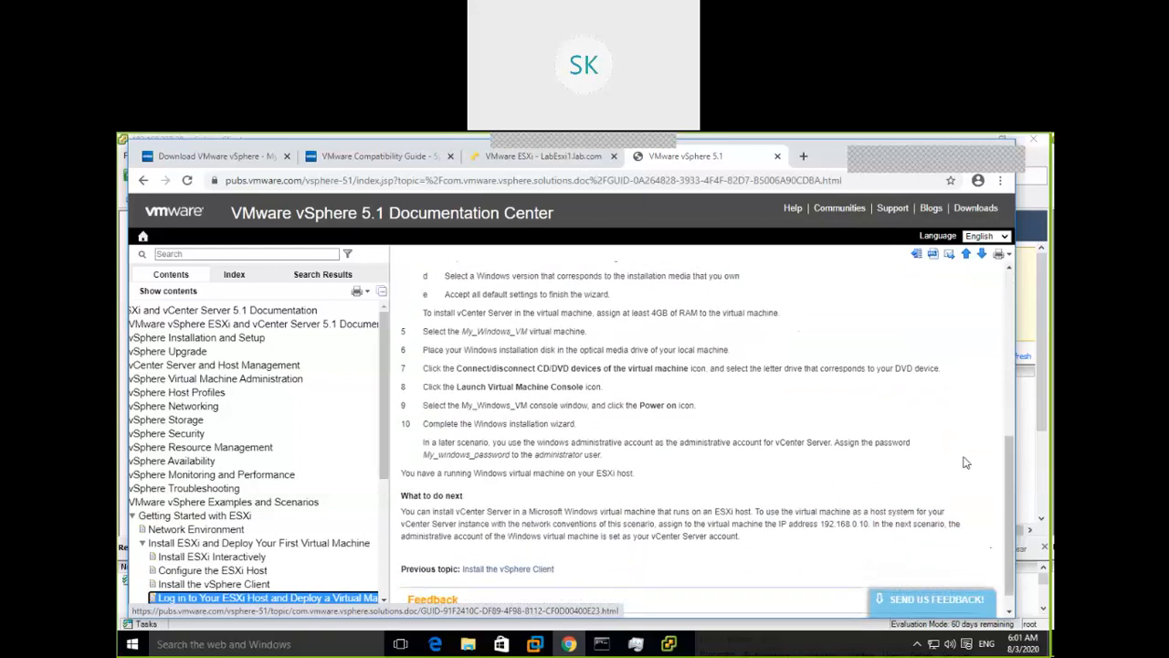